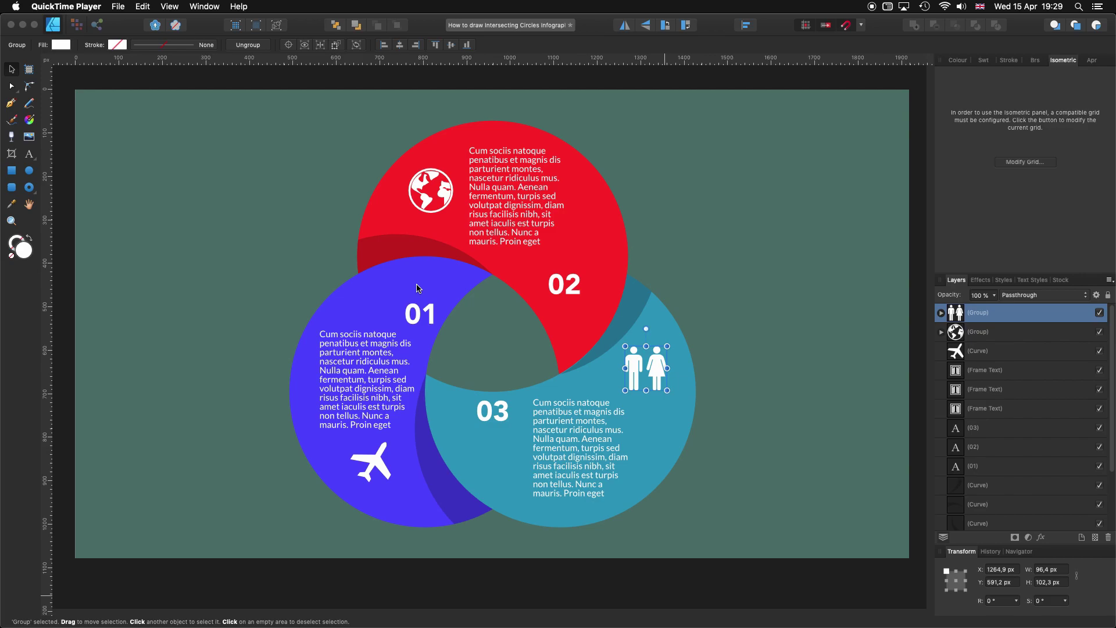
- Create a new 1920 × 1080 px document from the "1080 With Background" preset
{"action": "left_click", "coordinate": [274, 186]}
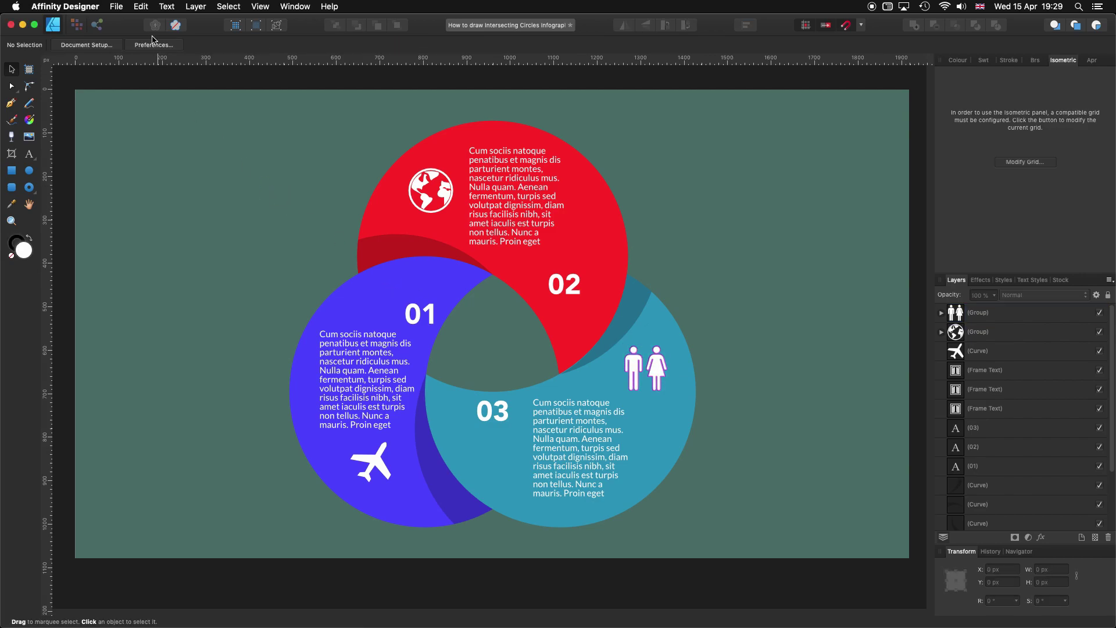
{"action": "left_click", "coordinate": [118, 7]}
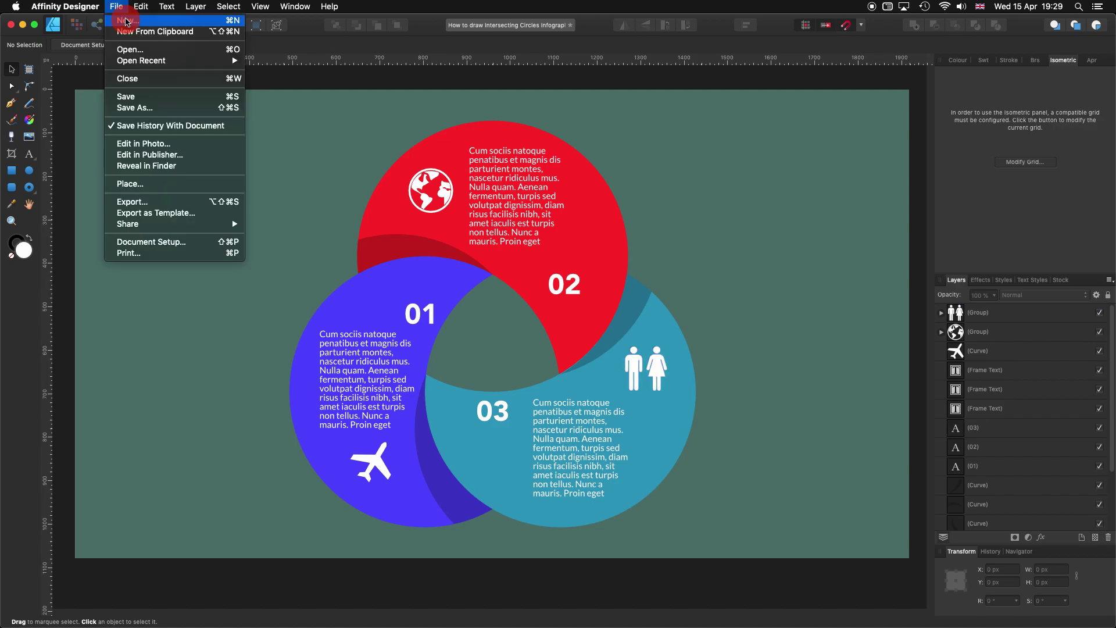
{"action": "left_click", "coordinate": [128, 20]}
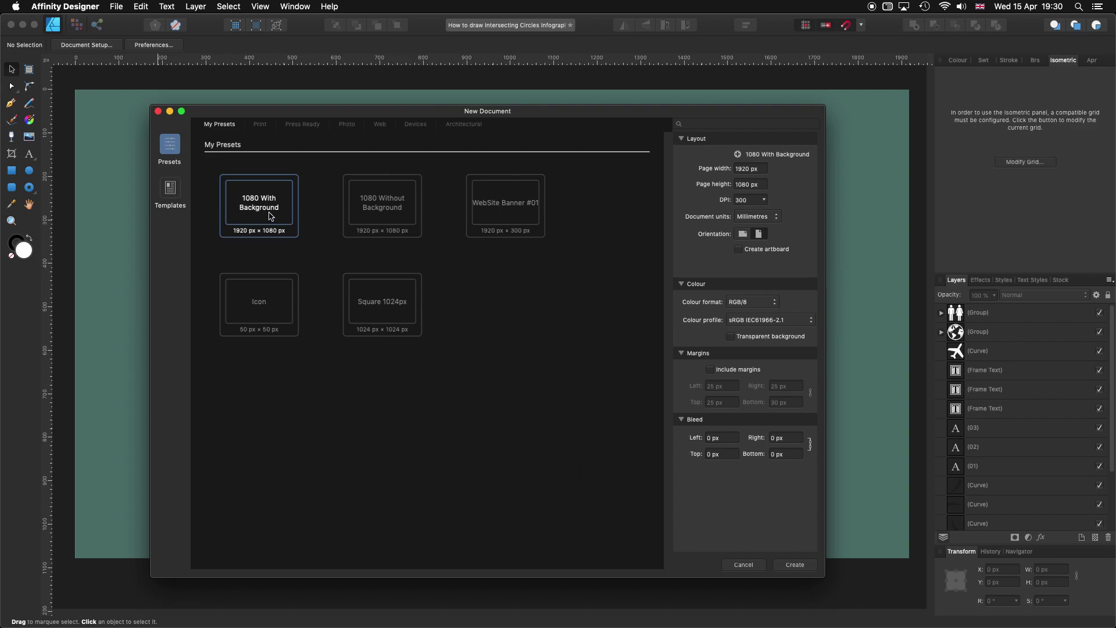
{"action": "left_click", "coordinate": [793, 566]}
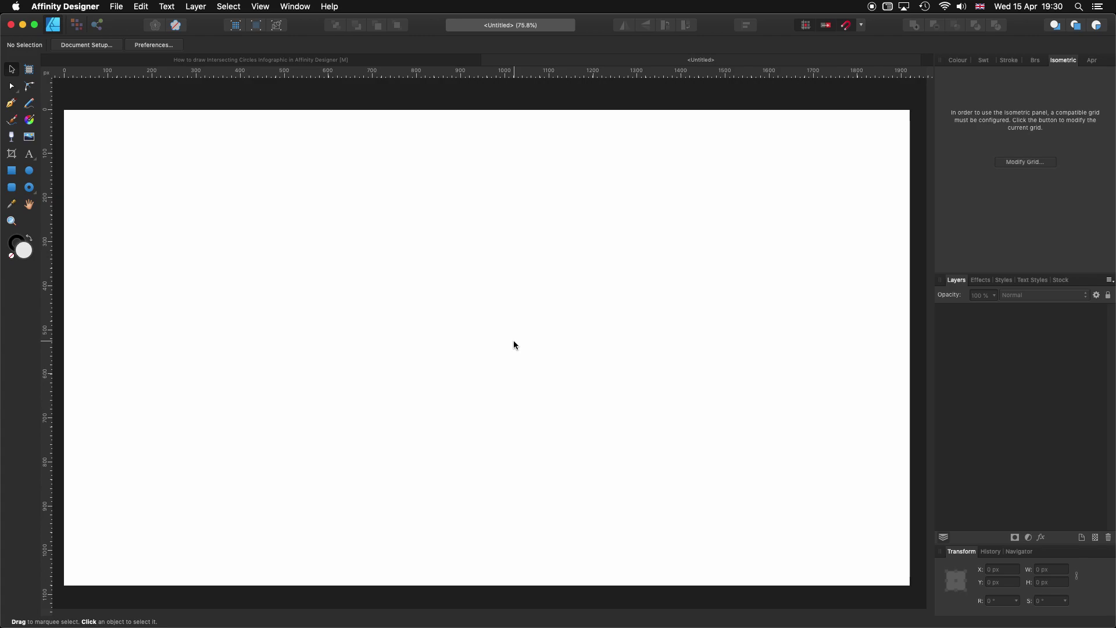
{"action": "left_click", "coordinate": [259, 8]}
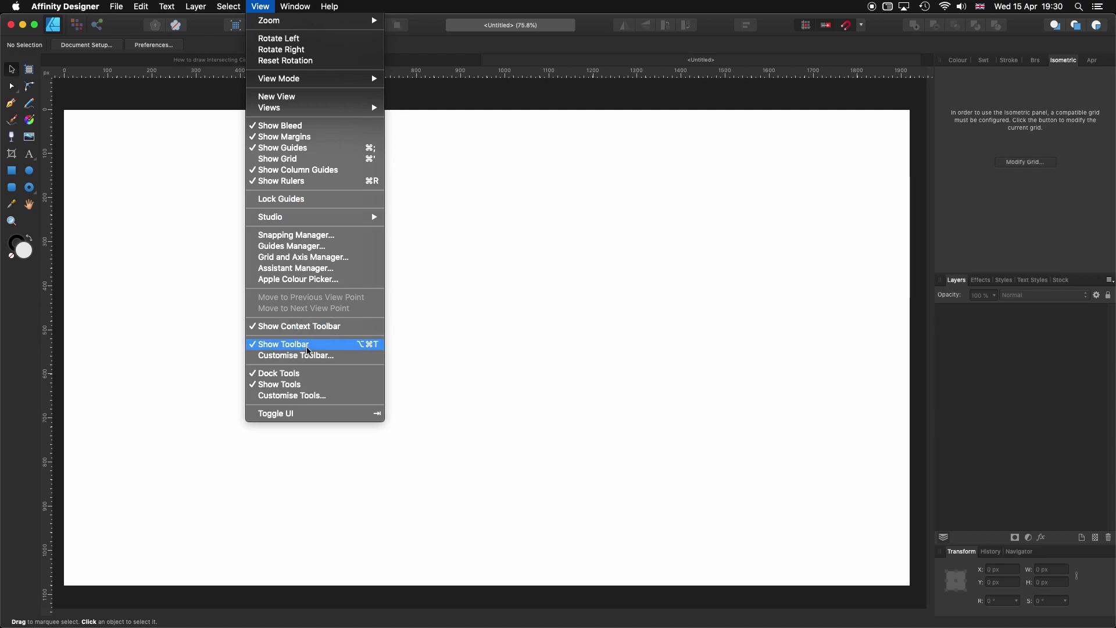
{"action": "left_click", "coordinate": [520, 319]}
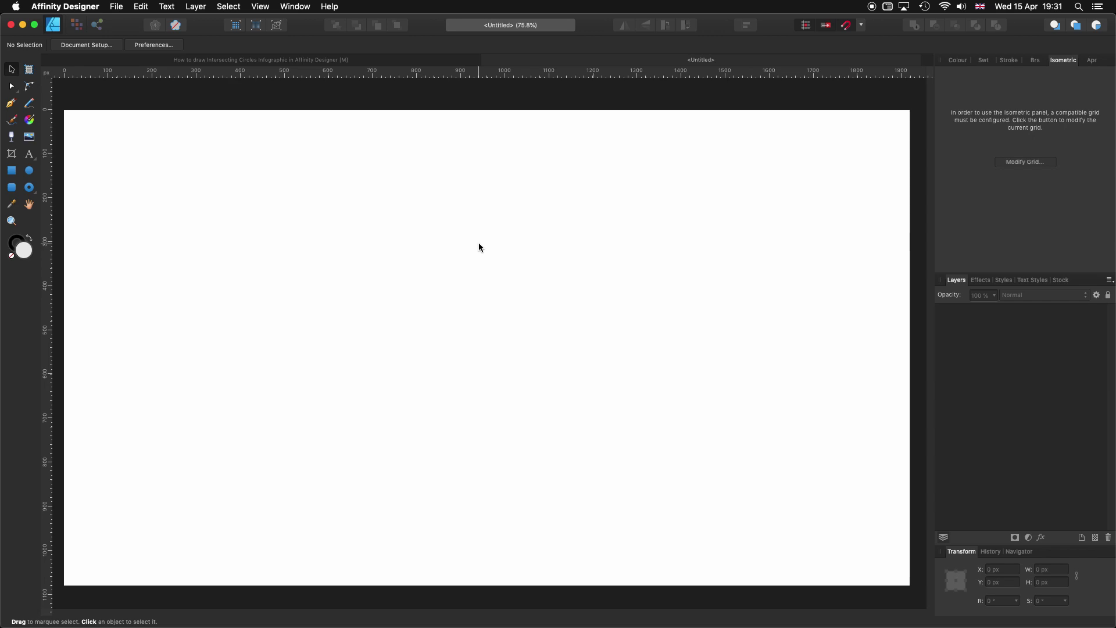
{"action": "key", "text": "q"}
{"action": "key", "text": "e"}
{"action": "key", "text": "e"}
{"action": "key", "text": "r"}
{"action": "key", "text": "w"}
{"action": "key", "text": "r"}
{"action": "right_click", "coordinate": [410, 325]}
- Place a horizontal and a vertical guide through the centre of the page and lock the guides
{"action": "left_click_drag", "start_coordinate": [476, 73], "coordinate": [459, 347]}
{"action": "left_click_drag", "start_coordinate": [50, 302], "coordinate": [488, 324]}
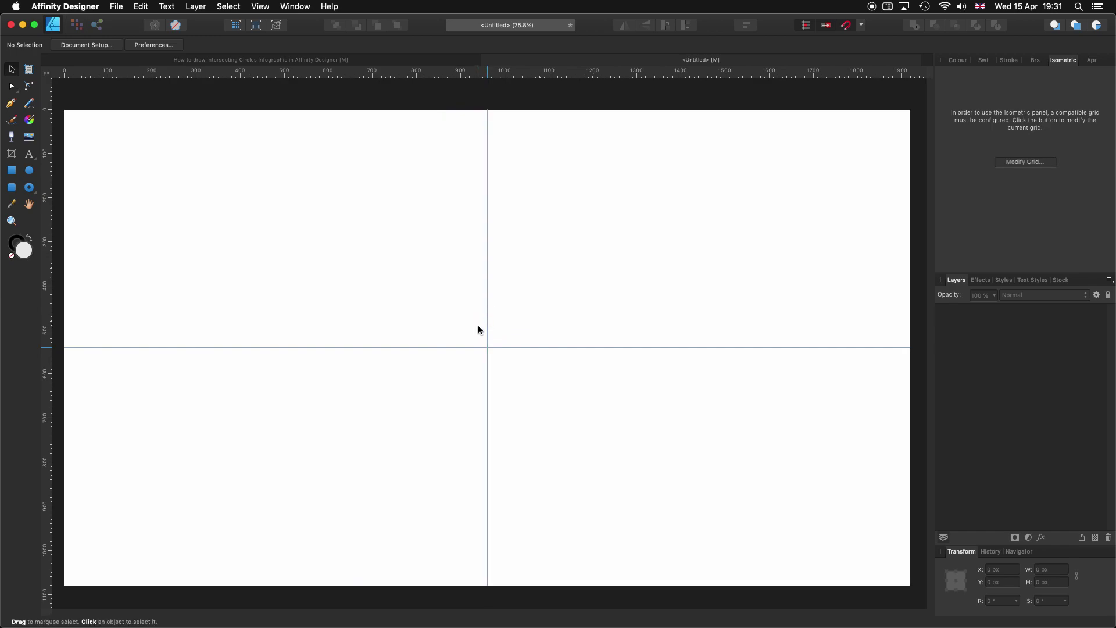
{"action": "left_click", "coordinate": [266, 9]}
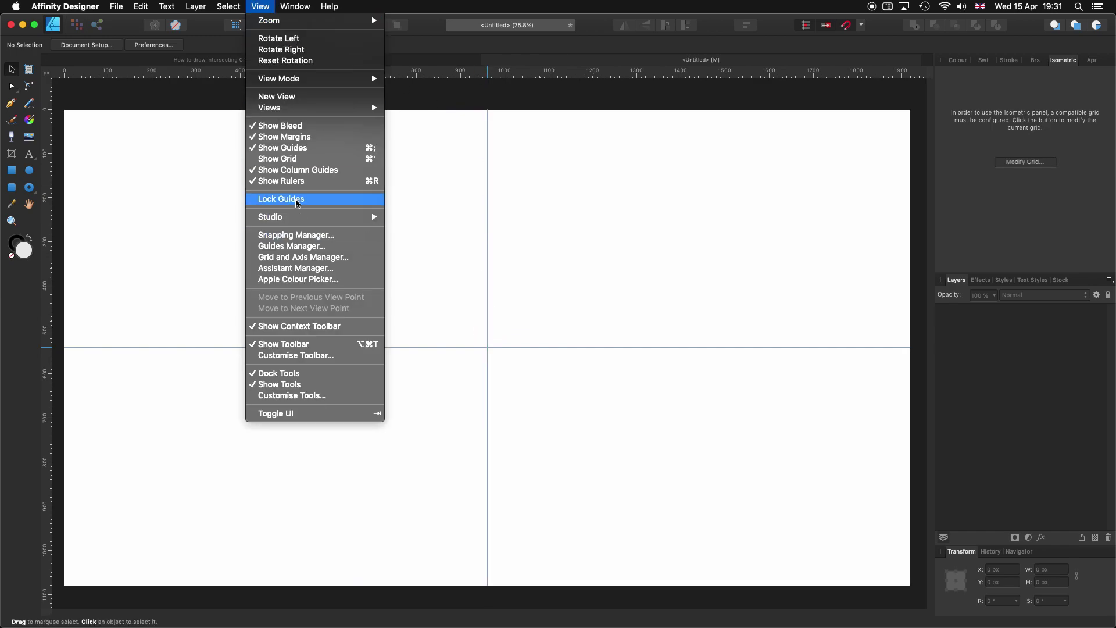
{"action": "left_click", "coordinate": [311, 200]}
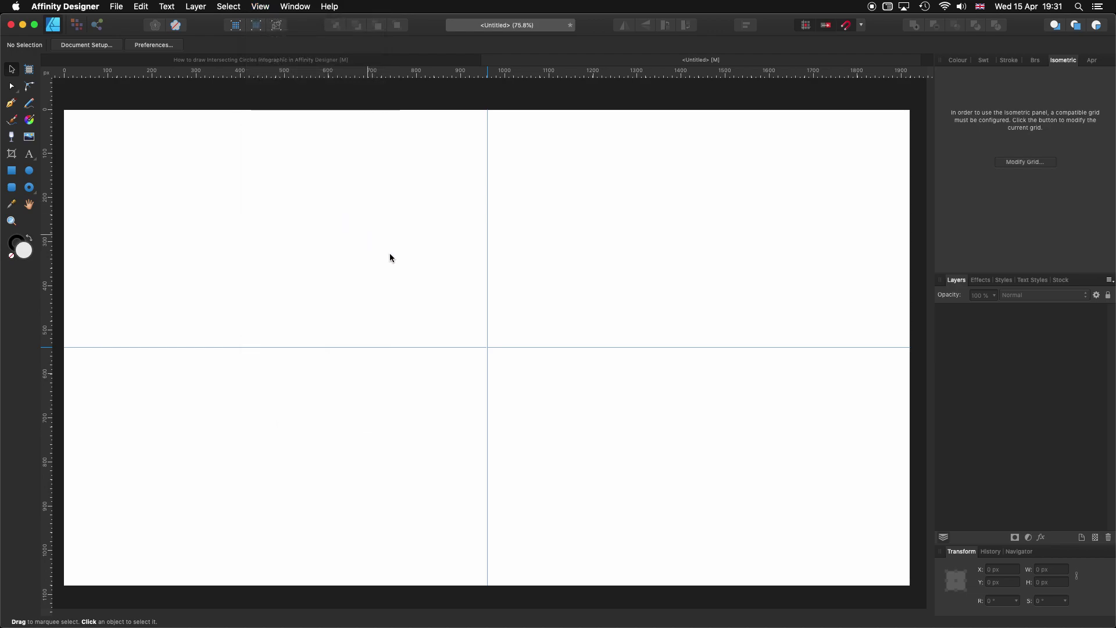
- Draw a circle about 366 px in diameter, centred on the intersection of the two guides
{"action": "left_click", "coordinate": [30, 170]}
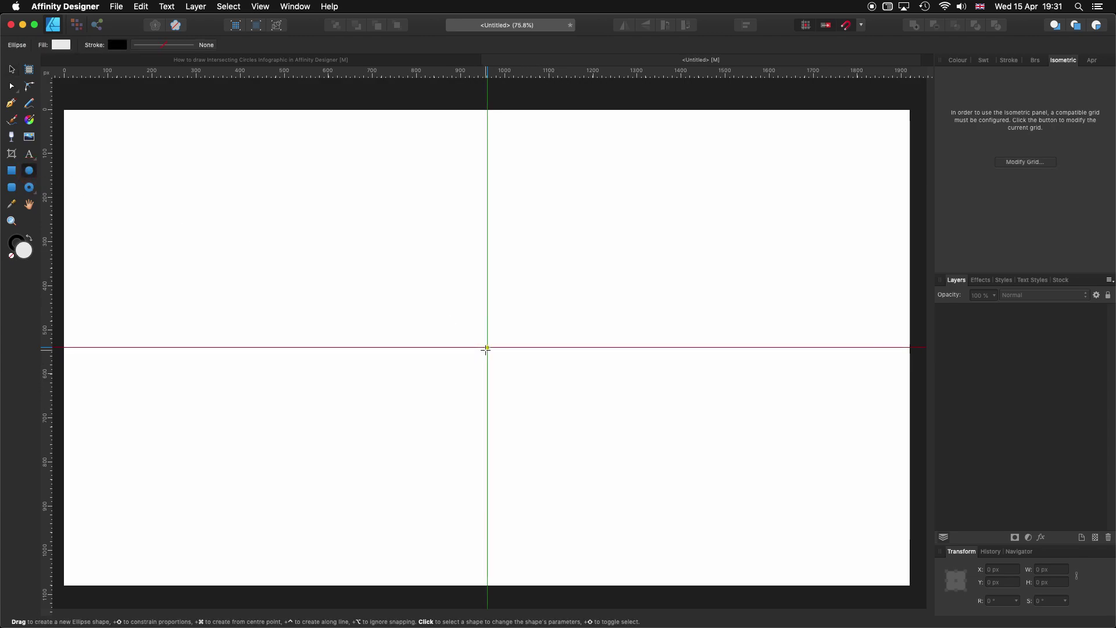
{"action": "key", "text": "super"}
{"action": "key", "text": "shift"}
{"action": "left_click_drag", "start_coordinate": [487, 347], "coordinate": [568, 428]}
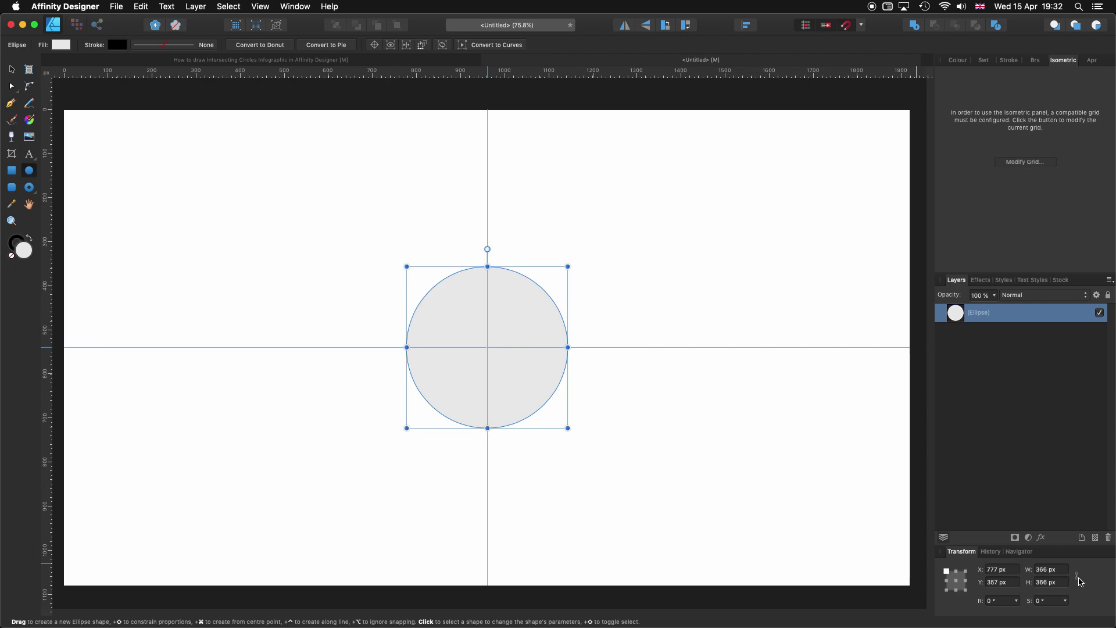
- Lock the circle's proportions, set its size to 300 px and re-centre it on the guide intersection
{"action": "left_click", "coordinate": [1076, 576]}
{"action": "left_click", "coordinate": [1060, 570]}
{"action": "type", "text": "300"}
{"action": "key", "text": "Return"}
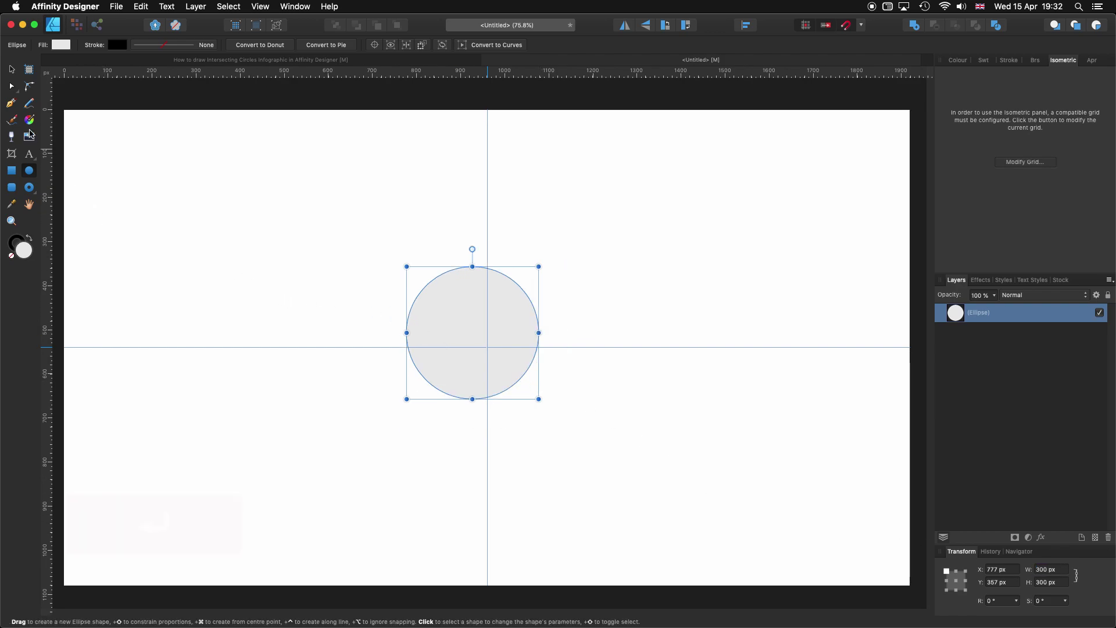
{"action": "left_click", "coordinate": [12, 71]}
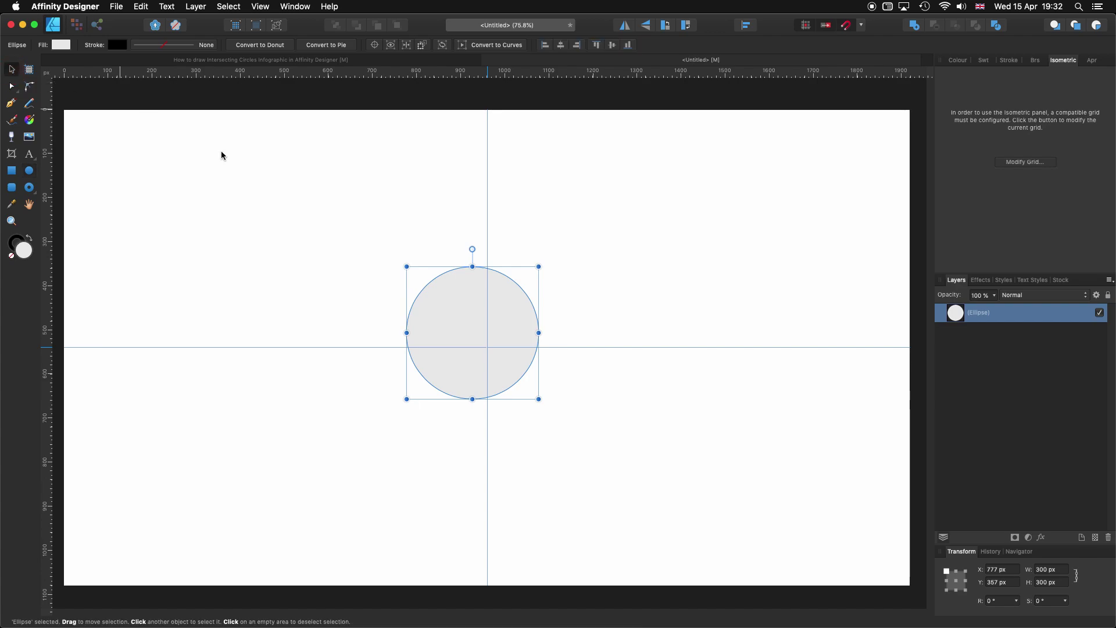
{"action": "left_click_drag", "start_coordinate": [475, 382], "coordinate": [489, 397]}
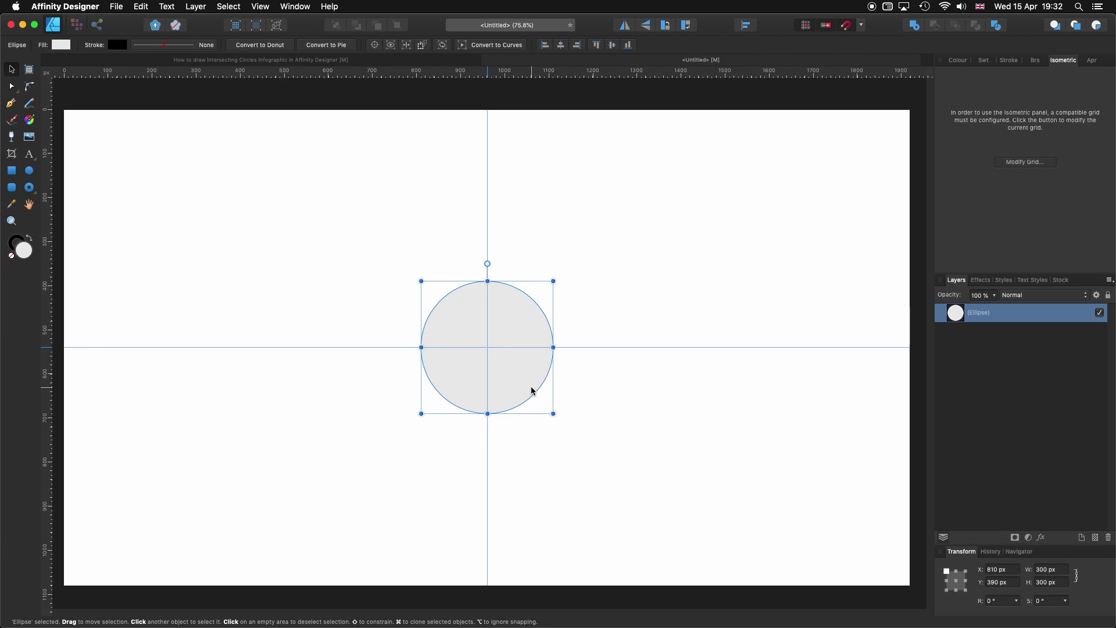
- Duplicate the circle, double the copy's size to 600 px and move it leftward until its right edge meets the small circle's right edge
{"action": "key", "text": "super+j"}
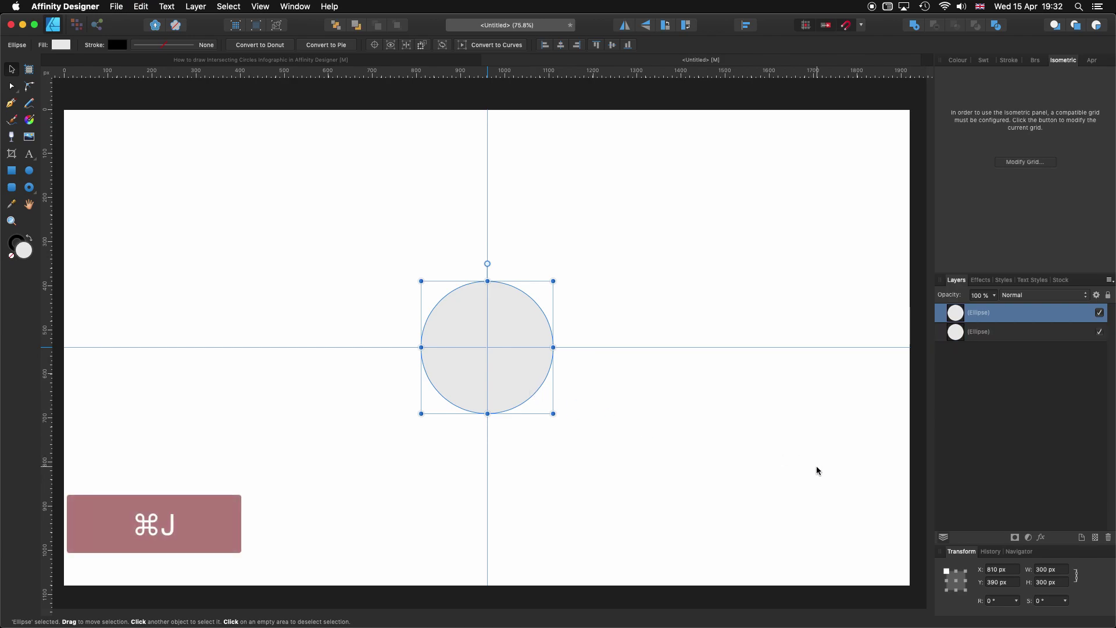
{"action": "left_click_drag", "start_coordinate": [1063, 570], "coordinate": [1052, 566]}
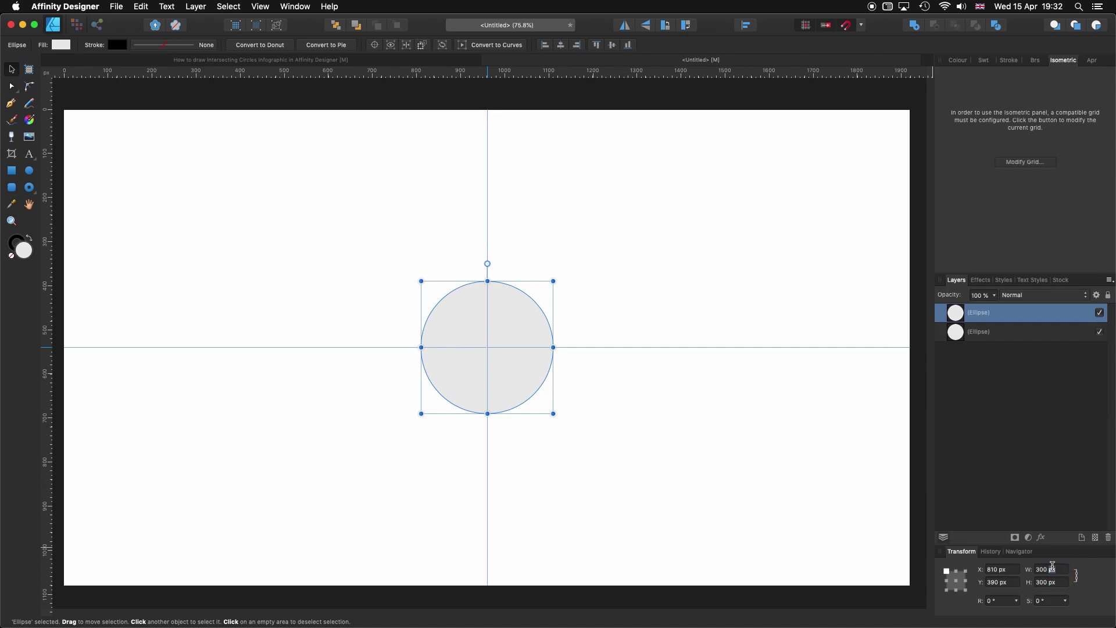
{"action": "type", "text": "*2"}
{"action": "key", "text": "Return"}
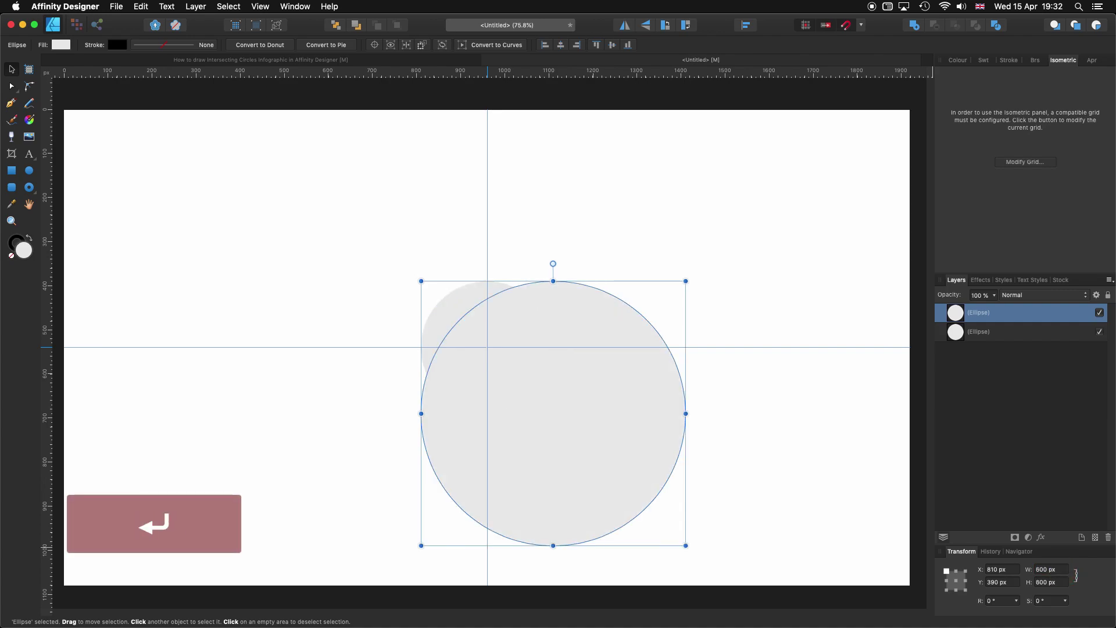
{"action": "left_click_drag", "start_coordinate": [622, 442], "coordinate": [486, 389]}
- Fill the small 300 px circle with red, using HSL values 0, 100, 51
{"action": "left_click", "coordinate": [953, 331]}
{"action": "left_click", "coordinate": [61, 45]}
{"action": "left_click_drag", "start_coordinate": [64, 102], "coordinate": [124, 114]}
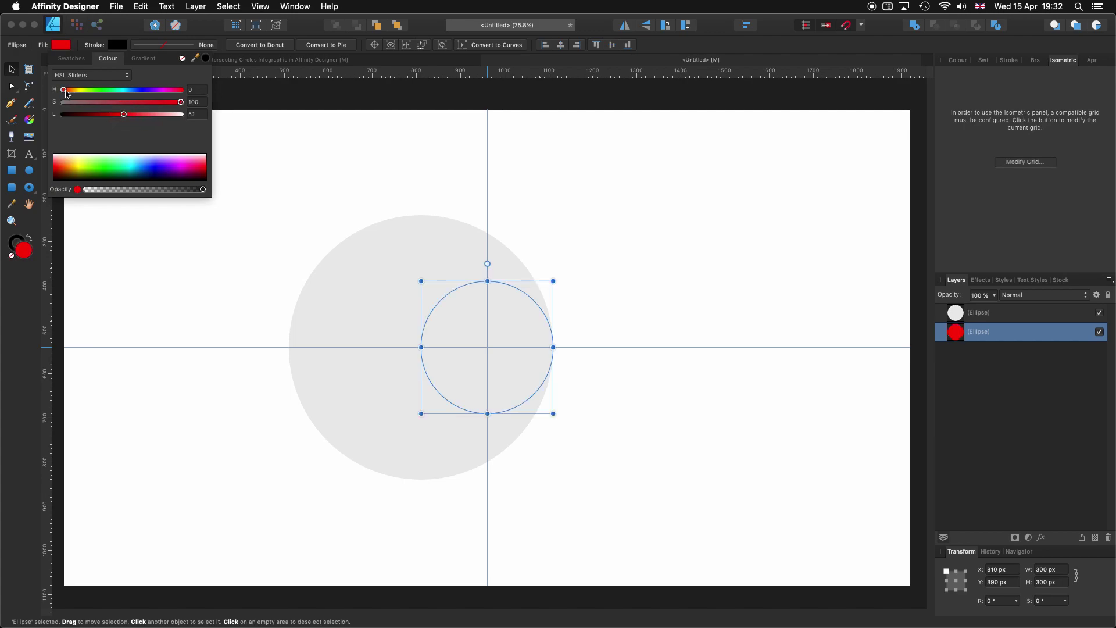
- Fill the large 600 px circle with dark red at saturation 100
{"action": "left_click", "coordinate": [372, 279]}
{"action": "left_click", "coordinate": [61, 45]}
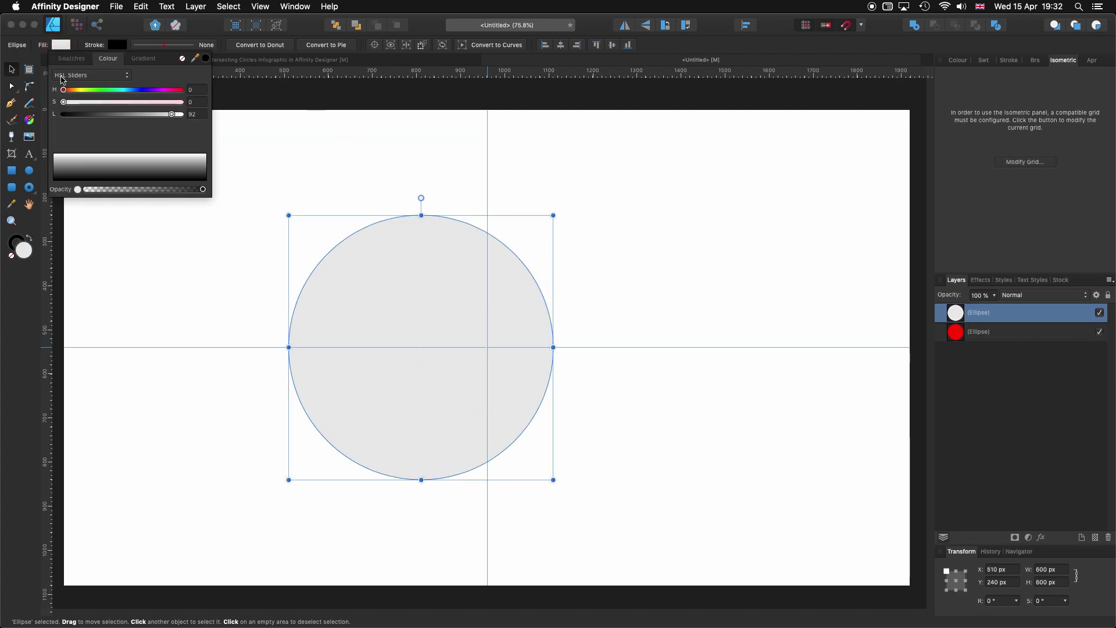
{"action": "left_click_drag", "start_coordinate": [142, 119], "coordinate": [191, 103]}
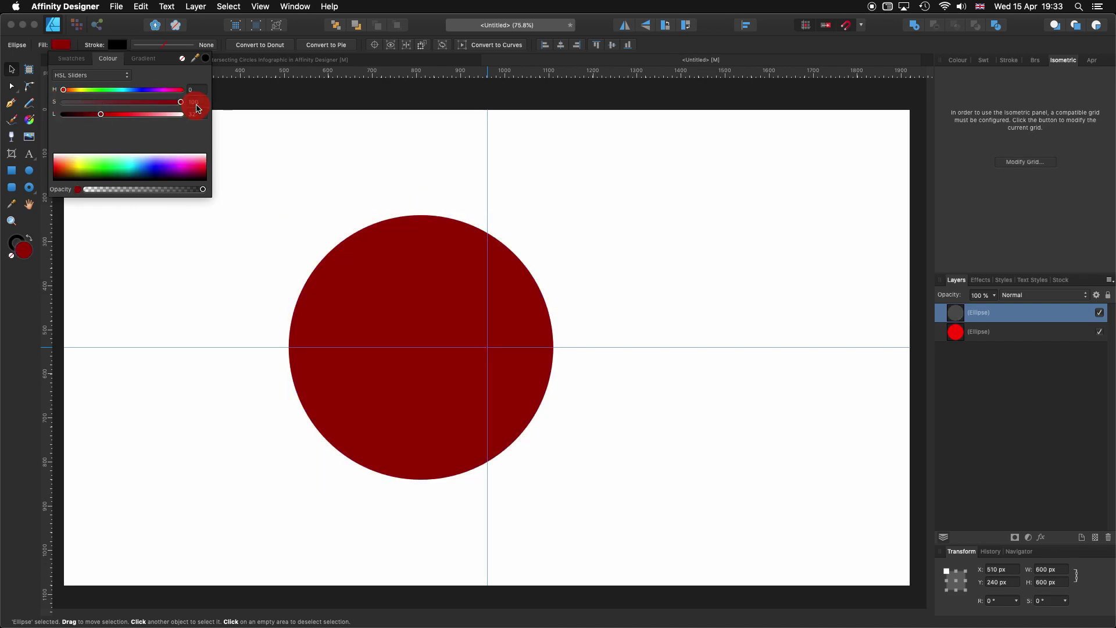
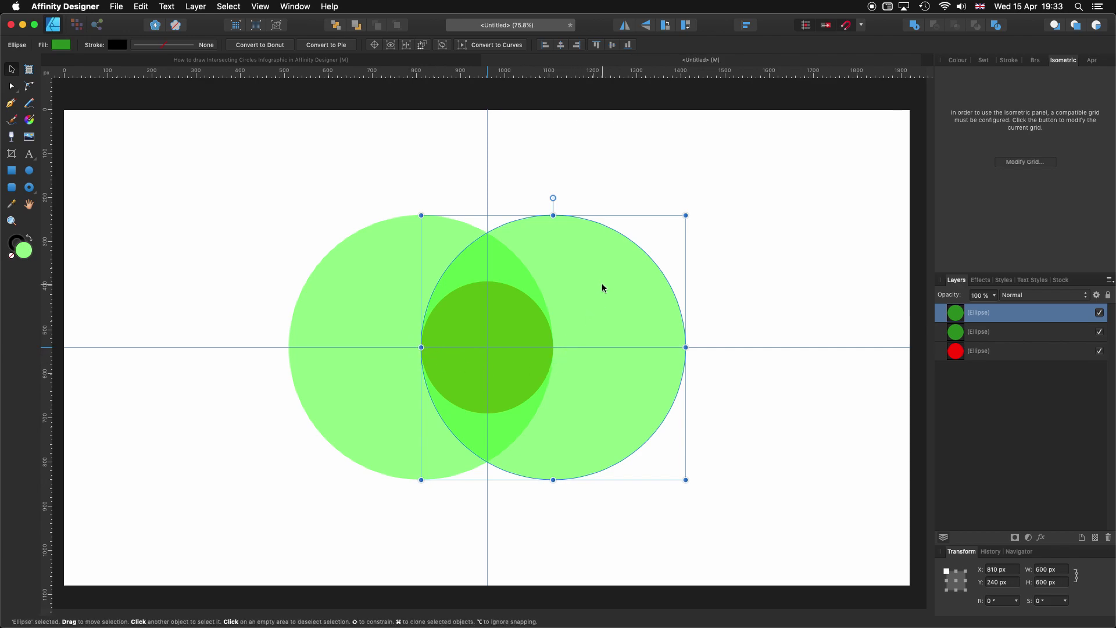
- Change the right green circle's fill to blue and duplicate it below, with the copy's top point on the guide intersection
{"action": "left_click", "coordinate": [60, 46]}
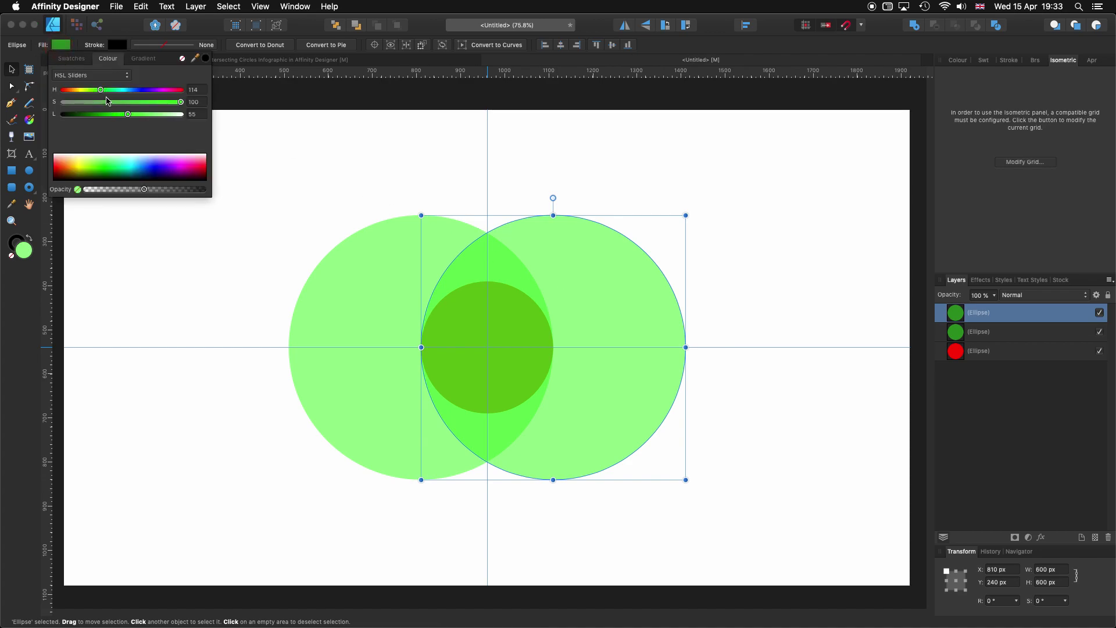
{"action": "left_click_drag", "start_coordinate": [104, 93], "coordinate": [138, 91]}
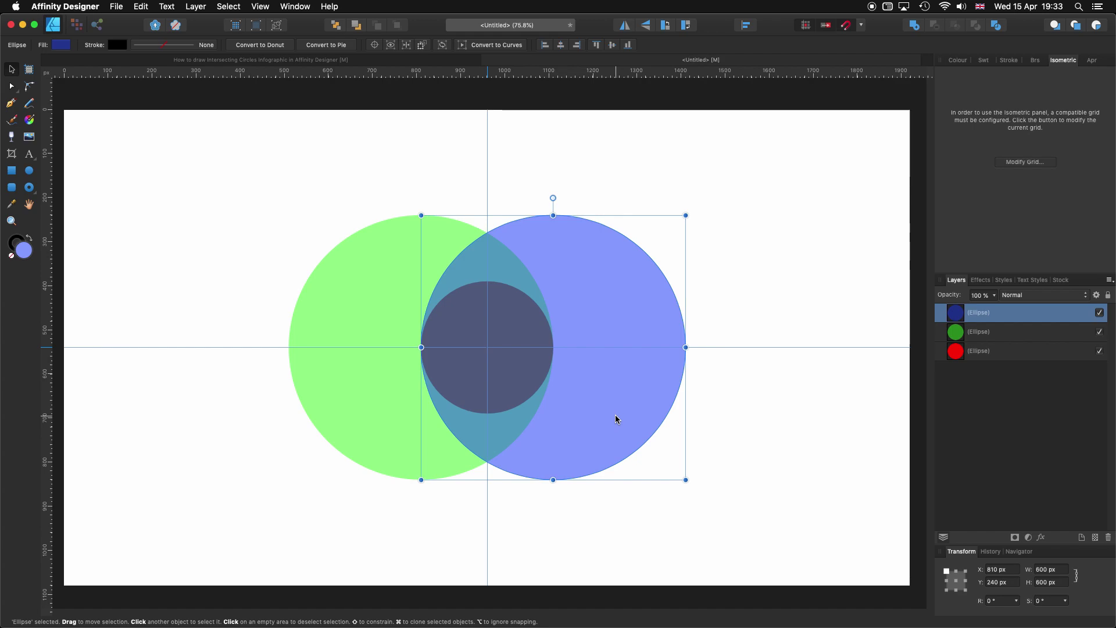
{"action": "key", "text": "alt"}
{"action": "left_click_drag", "start_coordinate": [622, 405], "coordinate": [556, 538]}
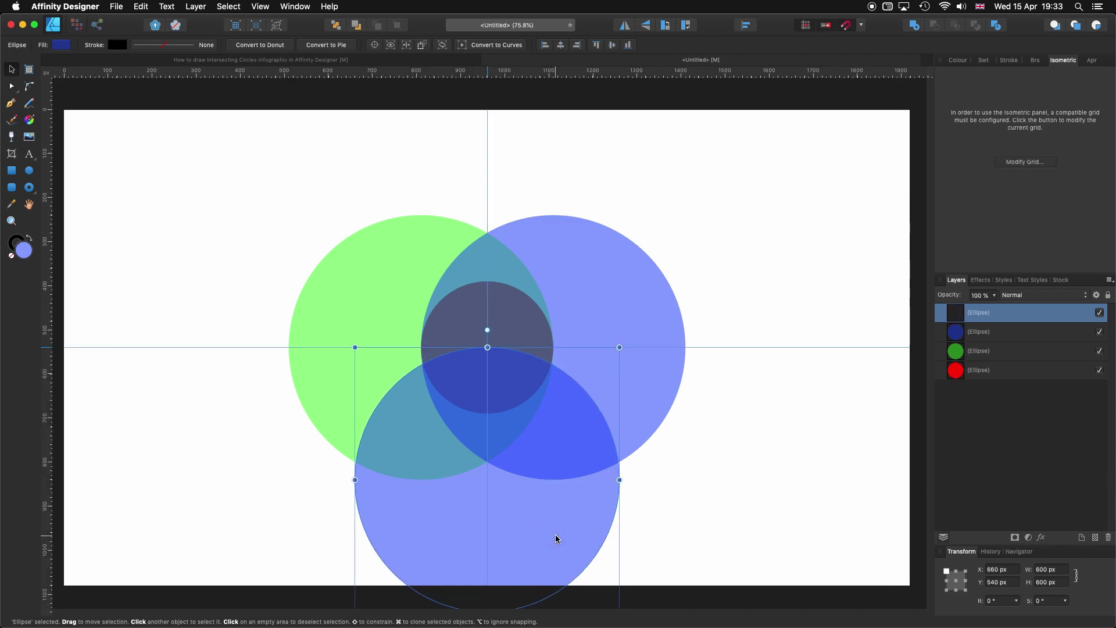
- Change the lower circle's fill to yellow by setting its hue to 49
{"action": "left_click", "coordinate": [57, 46]}
{"action": "left_click_drag", "start_coordinate": [141, 93], "coordinate": [79, 91]}
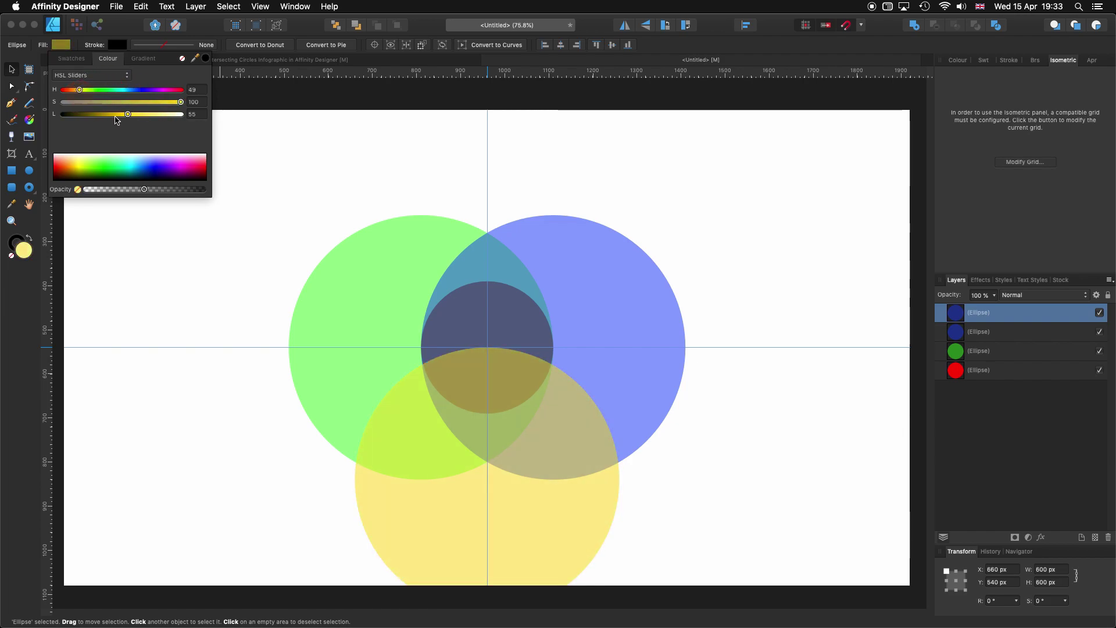
{"action": "left_click", "coordinate": [177, 233]}
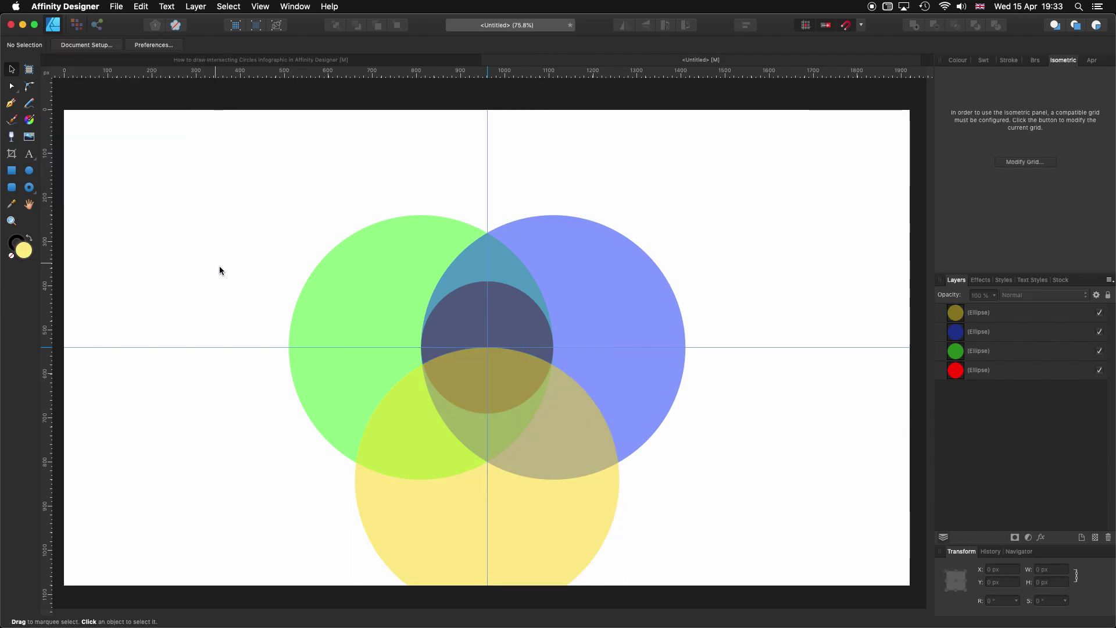
- Delete the small red circle in the centre
{"action": "left_click", "coordinate": [959, 370]}
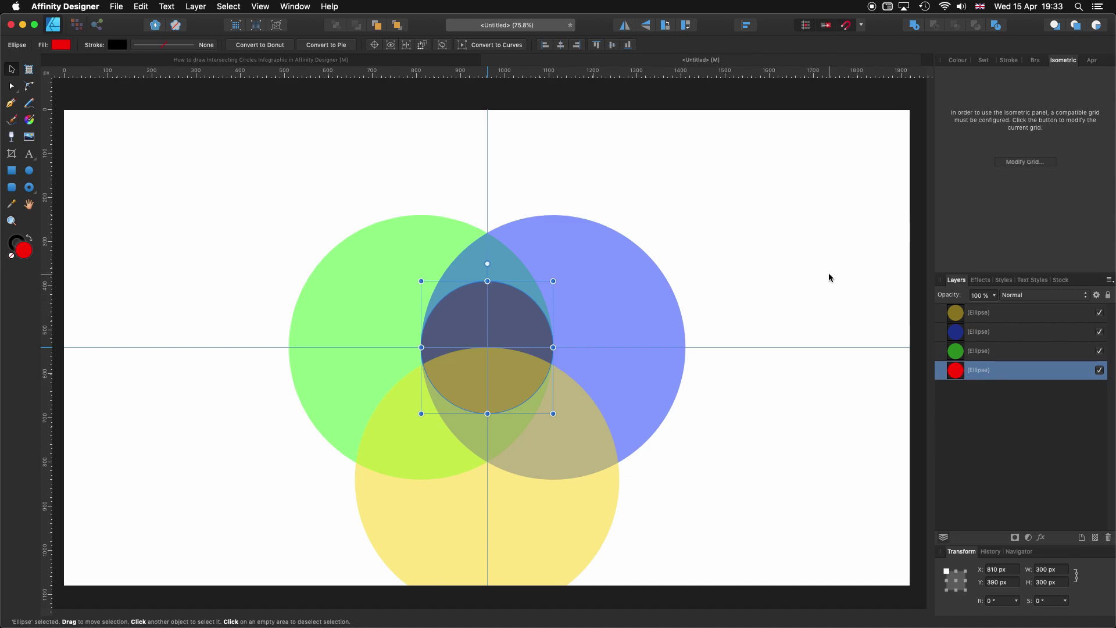
{"action": "key", "text": "BackSpace"}
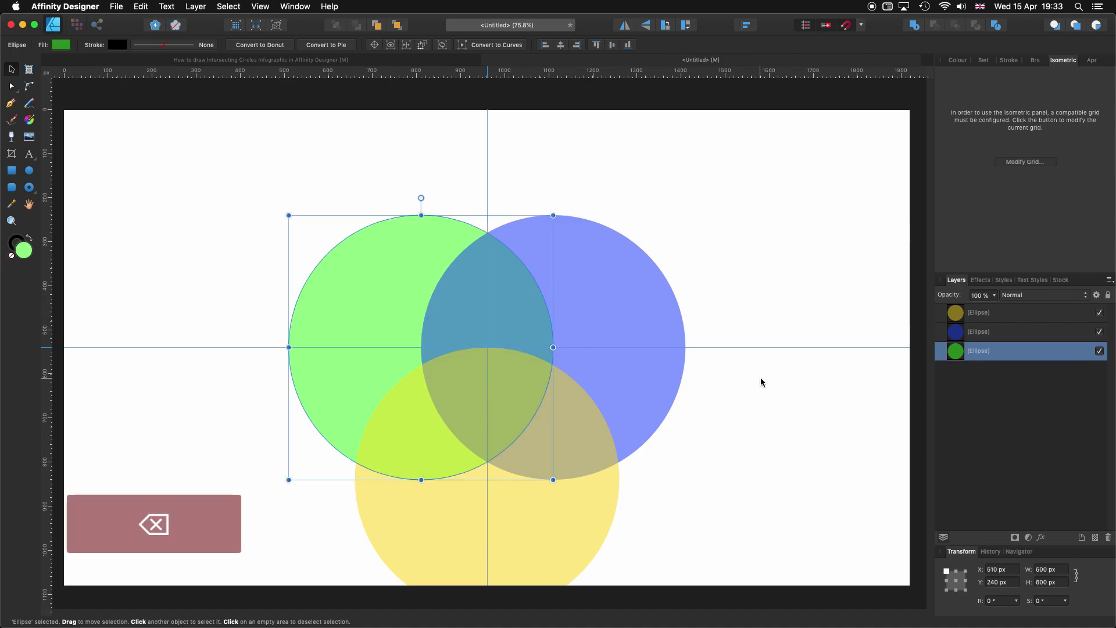
- Flip the three circles together vertically and move them up until the group is centred on the page guides
{"action": "key", "text": "space"}
{"action": "mouse_move", "coordinate": [756, 390]}
{"action": "left_mouse_down"}
{"action": "mouse_move", "coordinate": [752, 368]}
{"action": "mouse_move", "coordinate": [760, 375]}
{"action": "left_mouse_up"}
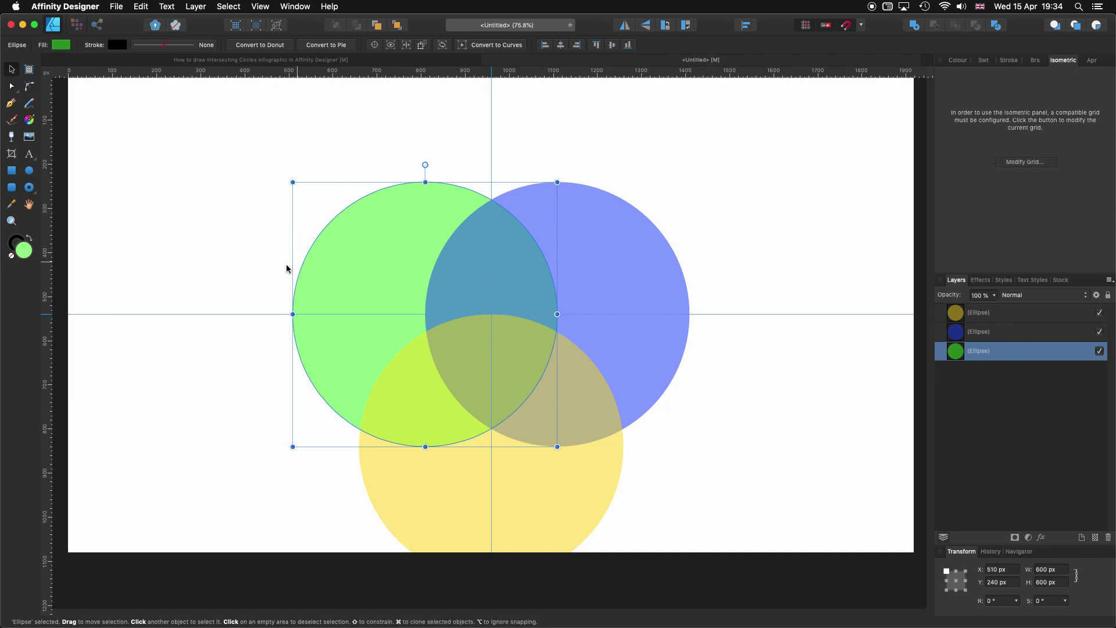
{"action": "left_click", "coordinate": [253, 263]}
{"action": "scroll", "coordinate": [255, 259], "scroll_direction": "down", "scroll_amount": 1}
{"action": "left_click_drag", "start_coordinate": [250, 153], "coordinate": [689, 557]}
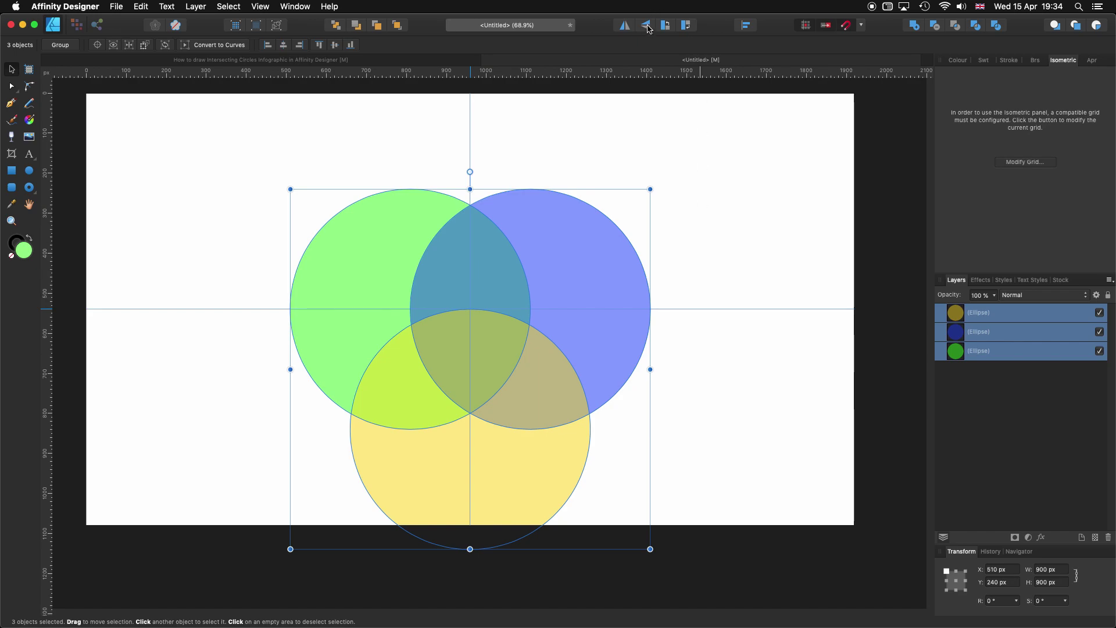
{"action": "left_click", "coordinate": [646, 26]}
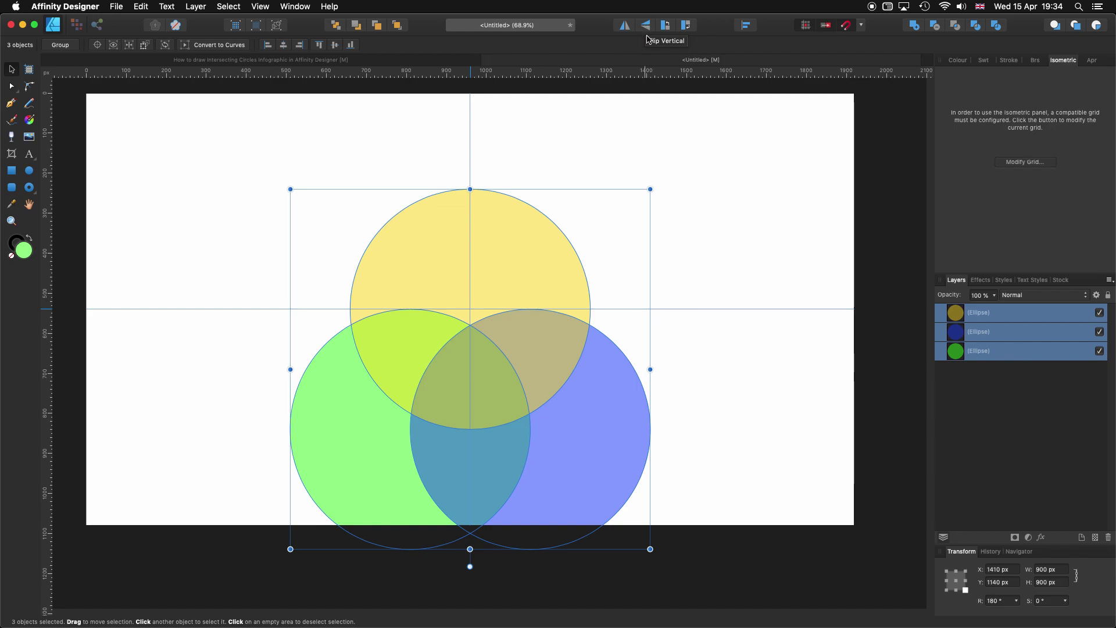
{"action": "left_click_drag", "start_coordinate": [536, 430], "coordinate": [535, 370]}
{"action": "left_click", "coordinate": [700, 324]}
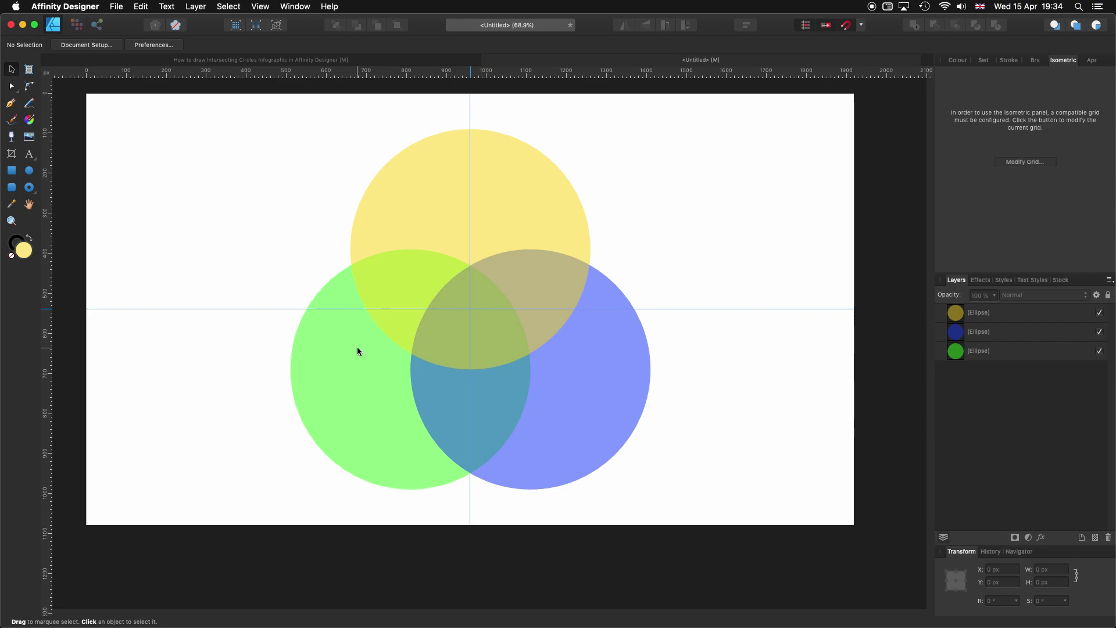
- Duplicate the upper yellow circle in place
{"action": "left_click", "coordinate": [497, 210]}
{"action": "left_click", "coordinate": [605, 349]}
{"action": "left_click", "coordinate": [537, 219]}
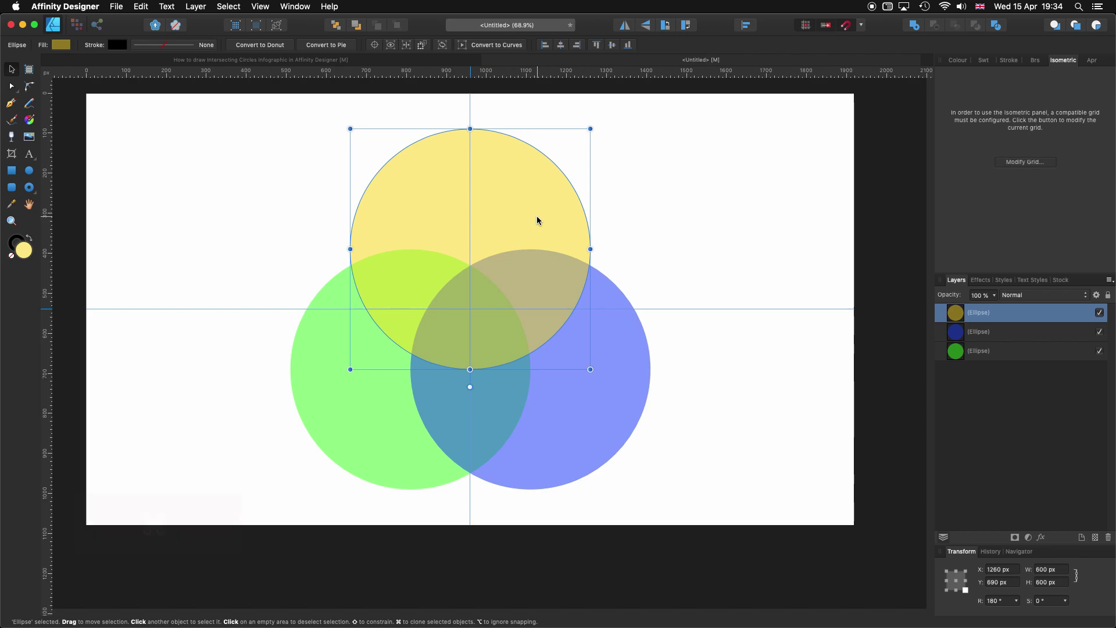
{"action": "key", "text": "super+j"}
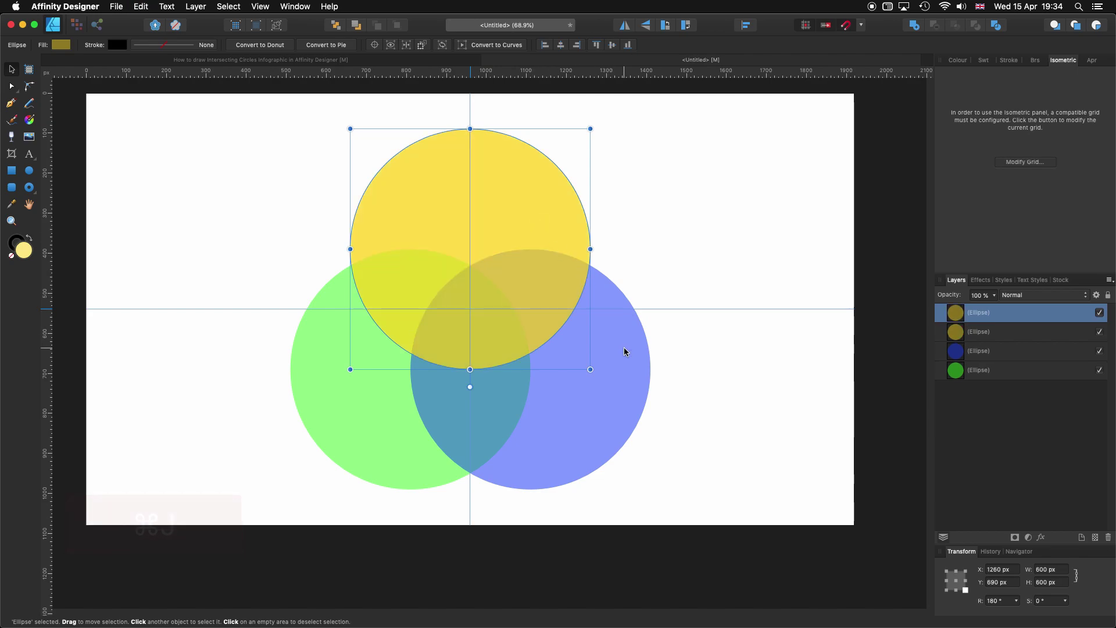
- Try subtracting the duplicate yellow circle from the blue circle, and inspect the cut shape with the other layers temporarily hidden
{"action": "left_click", "coordinate": [624, 352]}
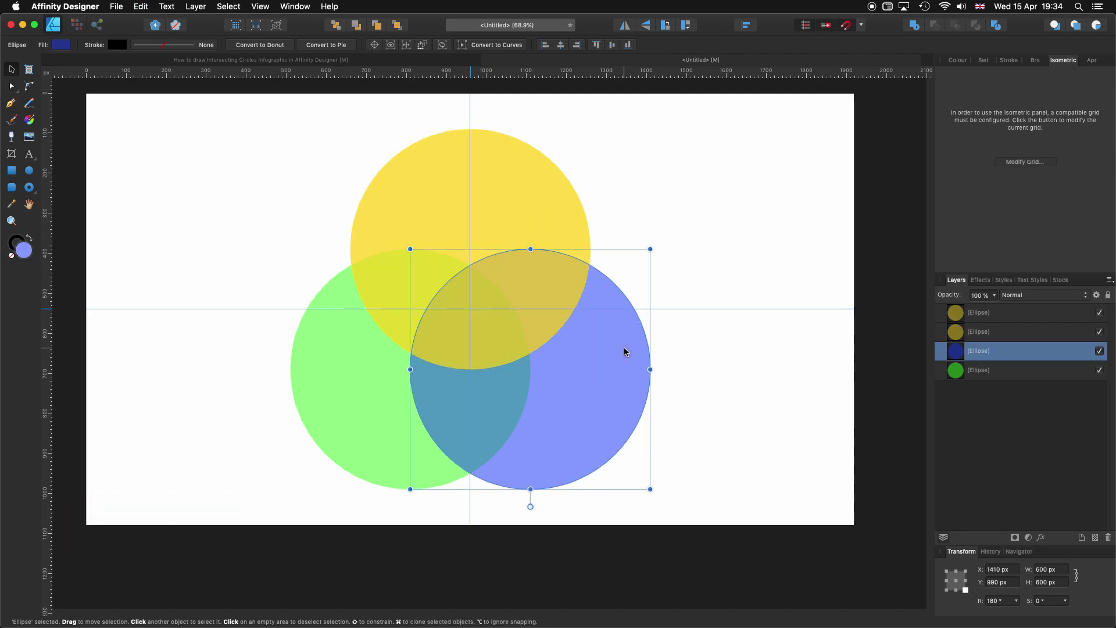
{"action": "left_click", "coordinate": [564, 232], "text": "shift"}
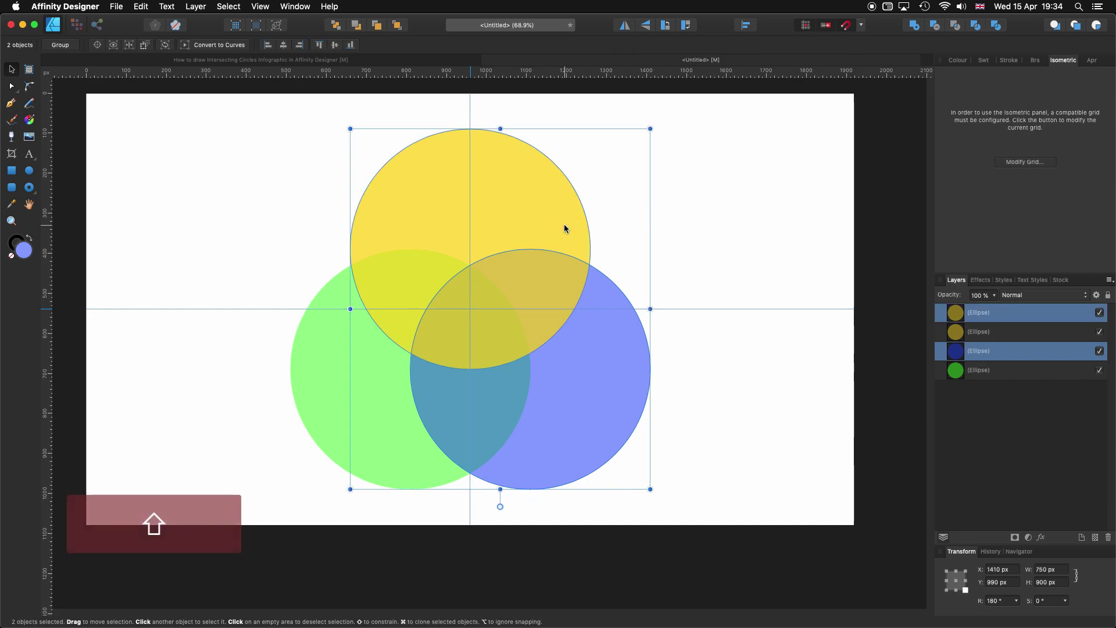
{"action": "left_click", "coordinate": [933, 25]}
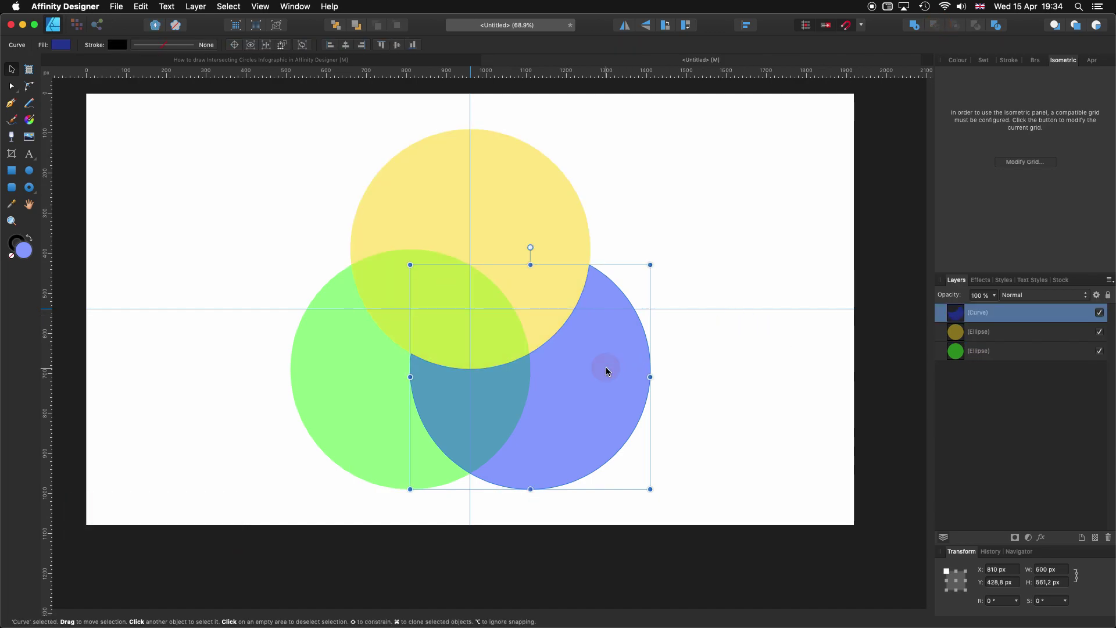
{"action": "left_click", "coordinate": [1099, 331]}
{"action": "left_click", "coordinate": [1099, 350]}
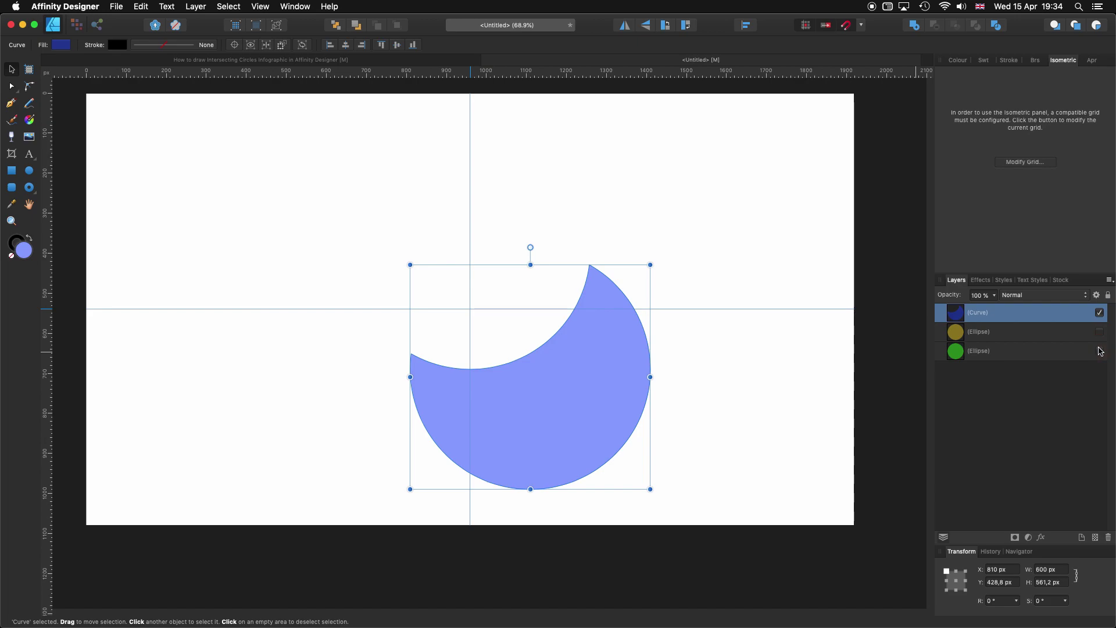
{"action": "left_click", "coordinate": [1099, 351]}
{"action": "left_click", "coordinate": [1099, 331]}
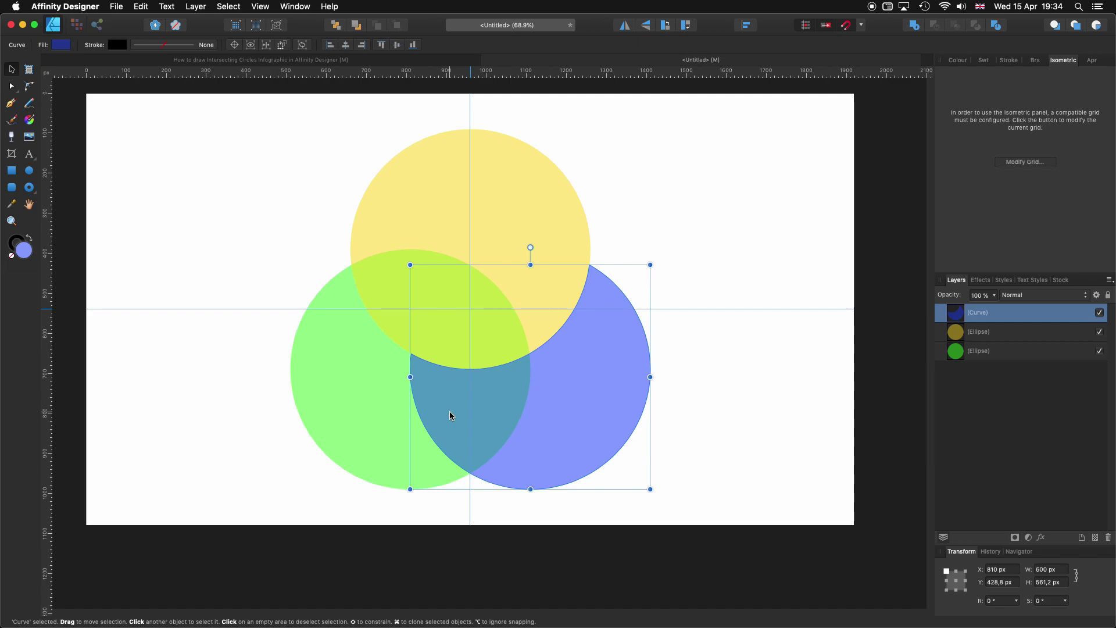
- Undo the layer visibility changes and the subtraction from the blue circle
{"action": "key", "text": "super+z"}
{"action": "key", "text": "super+z"}
{"action": "key", "text": "super+z"}
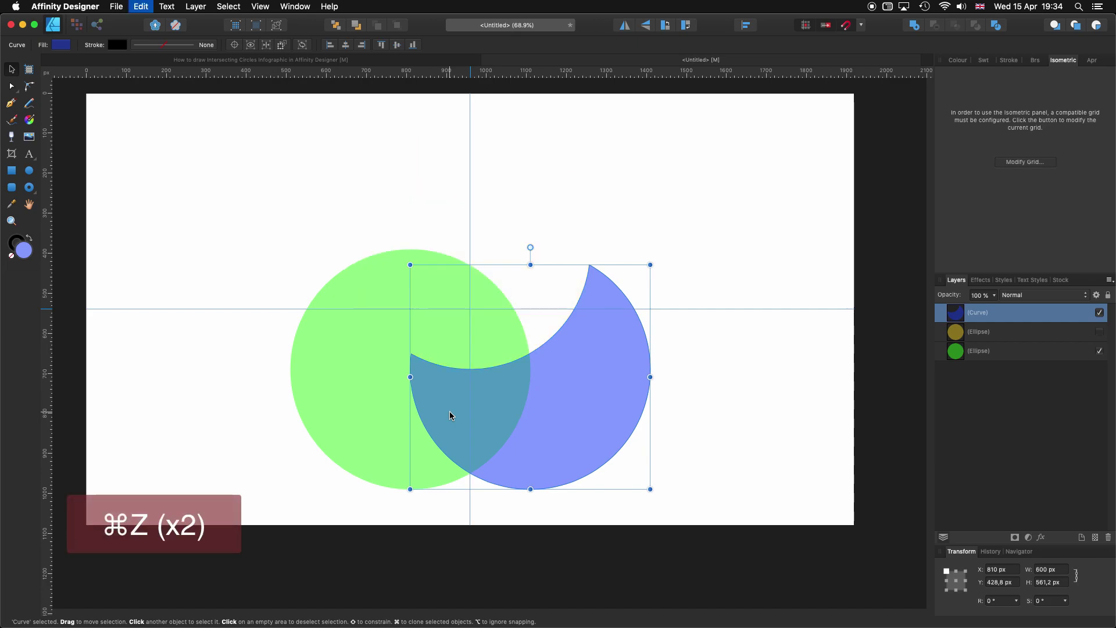
{"action": "key", "text": "super+z"}
- Subtract the duplicate yellow circle from a new copy of the blue circle, and hide the resulting blue shape
{"action": "left_click", "coordinate": [536, 411]}
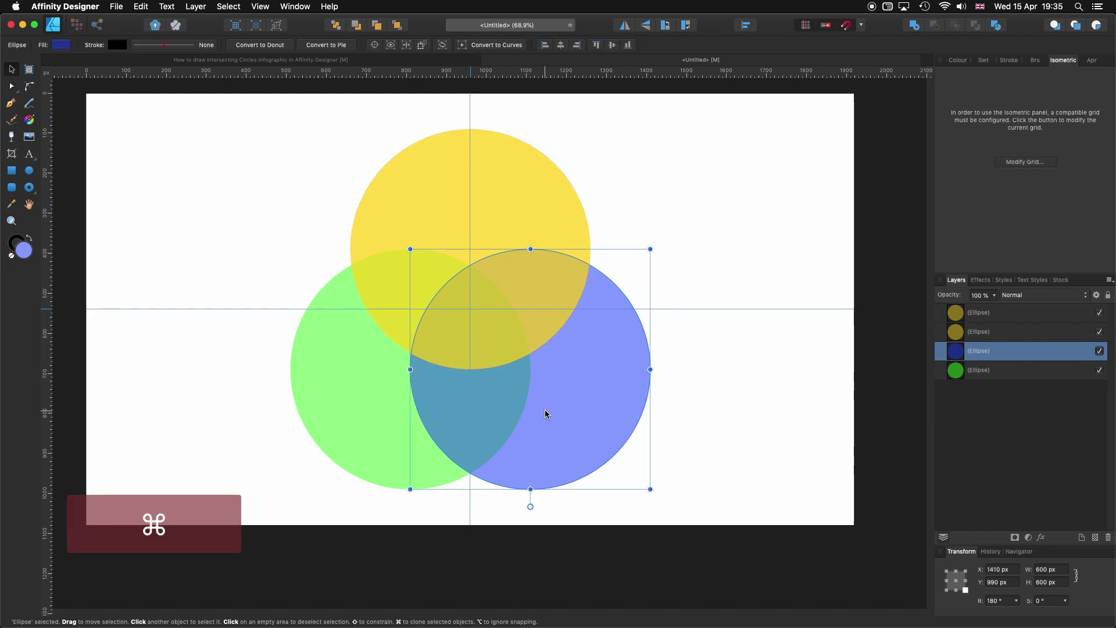
{"action": "key", "text": "super+j"}
{"action": "left_click", "coordinate": [521, 194]}
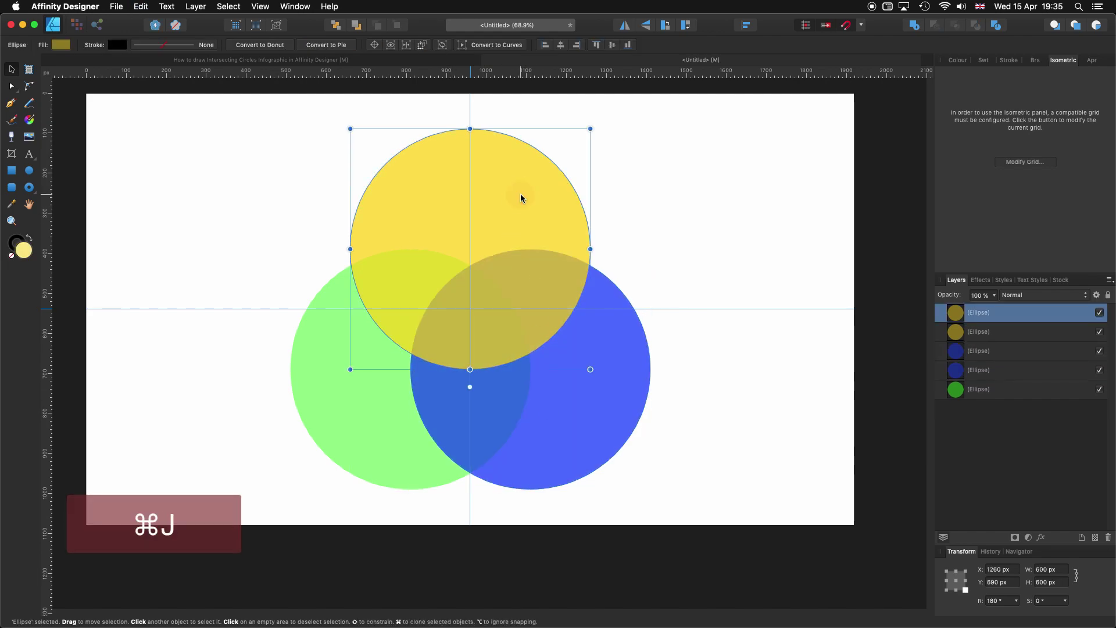
{"action": "left_click", "coordinate": [631, 362], "text": "shift"}
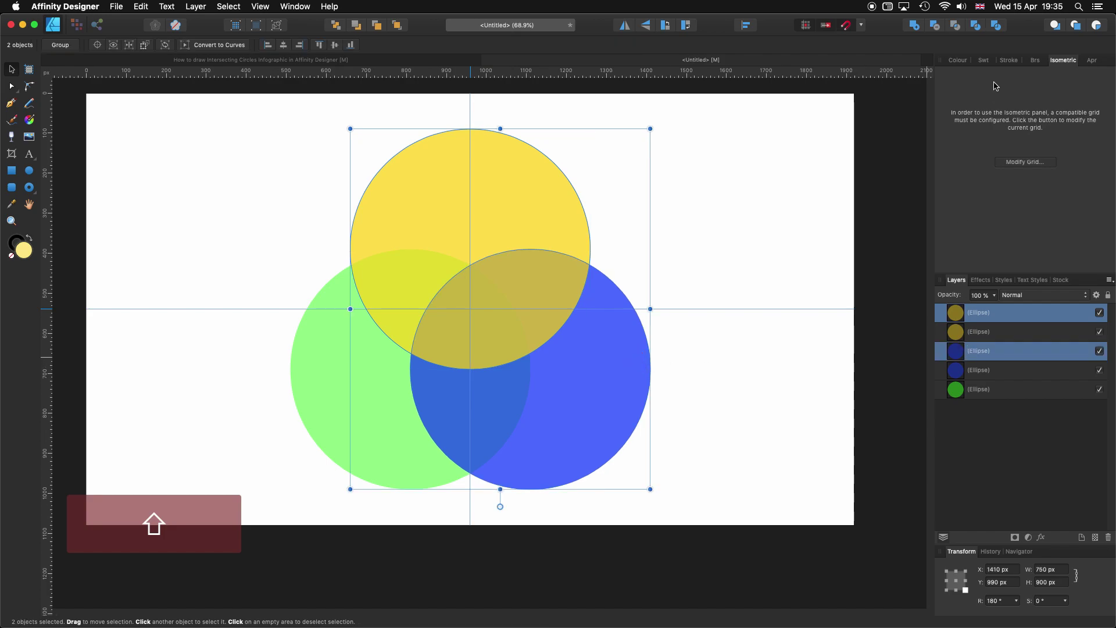
{"action": "left_click", "coordinate": [934, 28]}
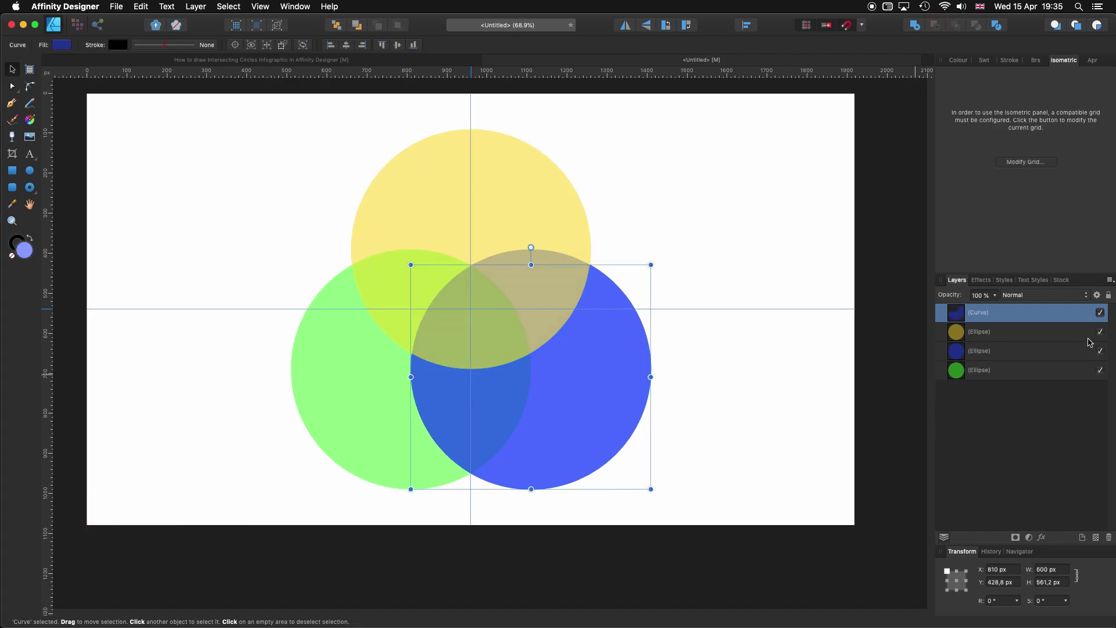
{"action": "left_click", "coordinate": [1100, 313]}
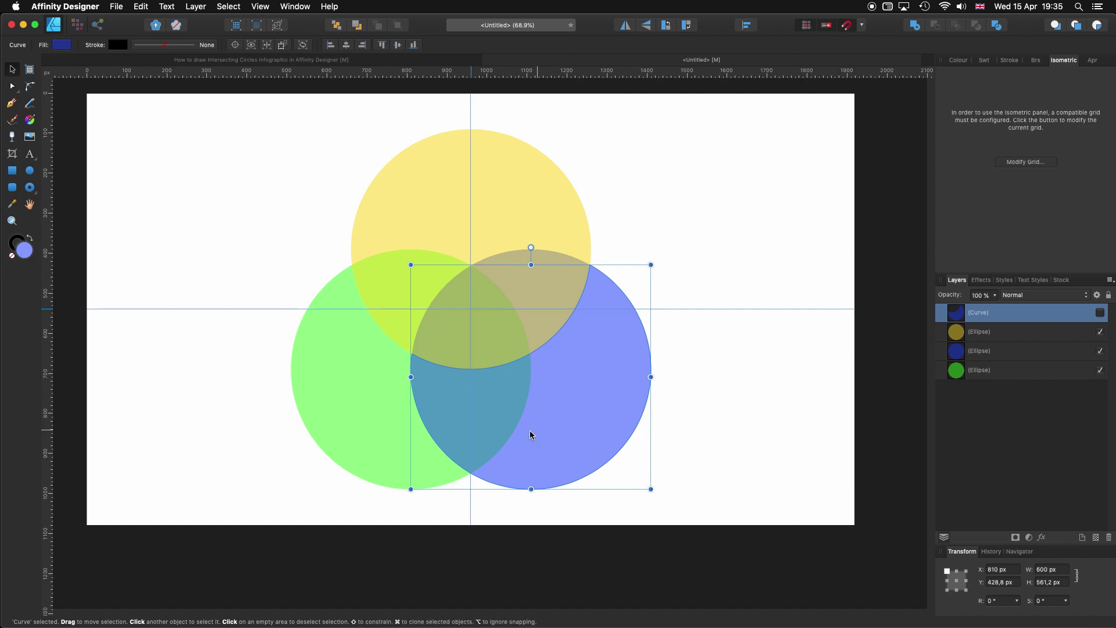
- Duplicate the green circle and subtract the remaining full blue circle from the copy to form a green crescent
{"action": "left_click", "coordinate": [349, 400]}
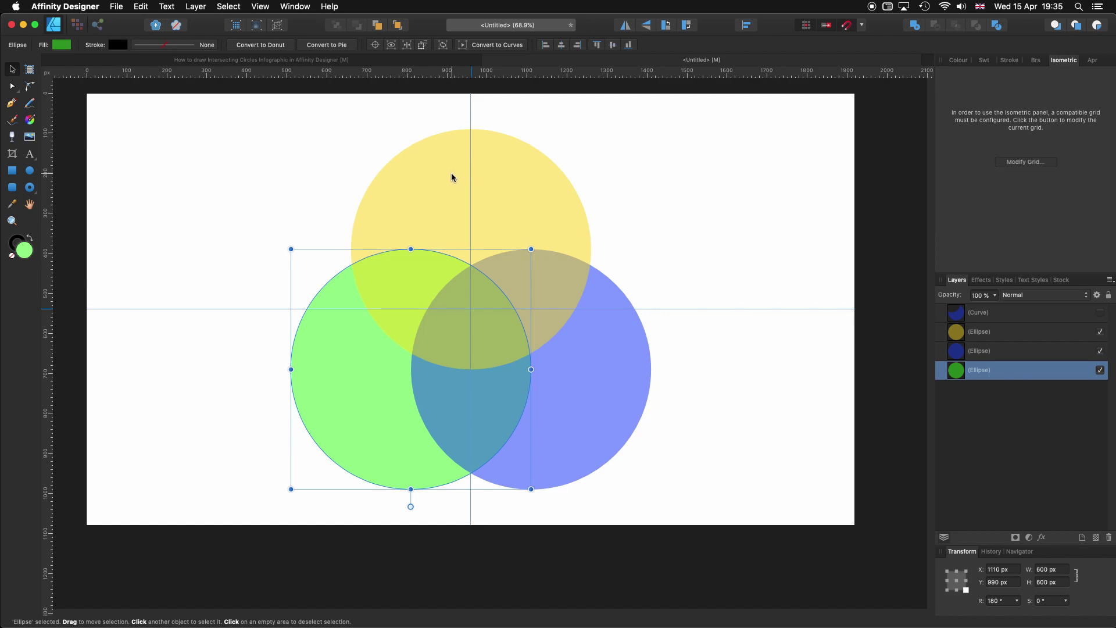
{"action": "key", "text": "super+j"}
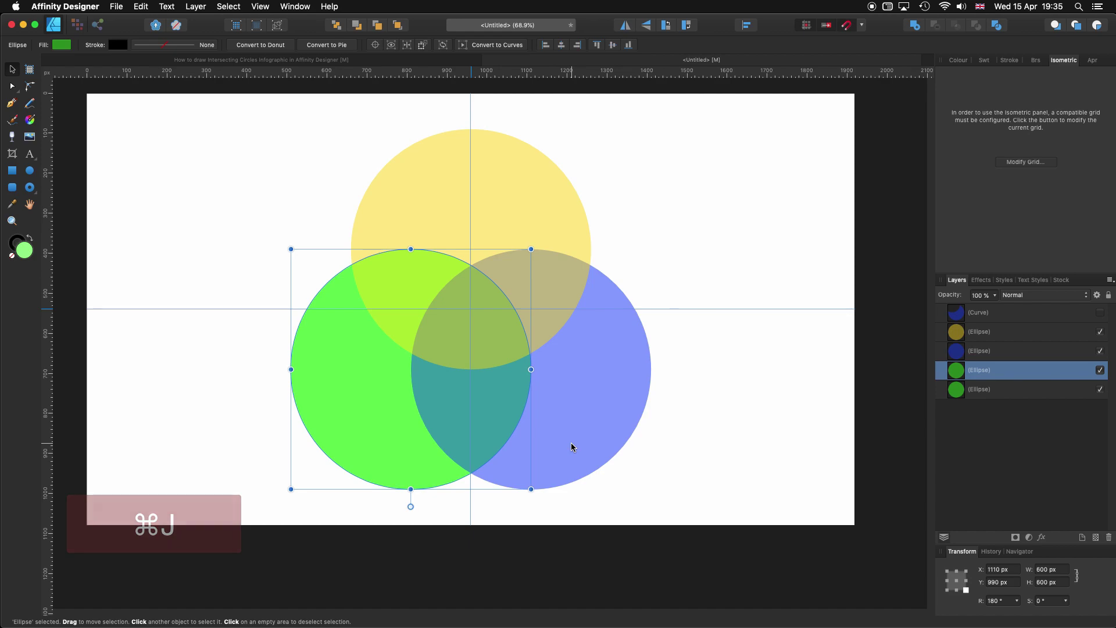
{"action": "left_click", "coordinate": [971, 352]}
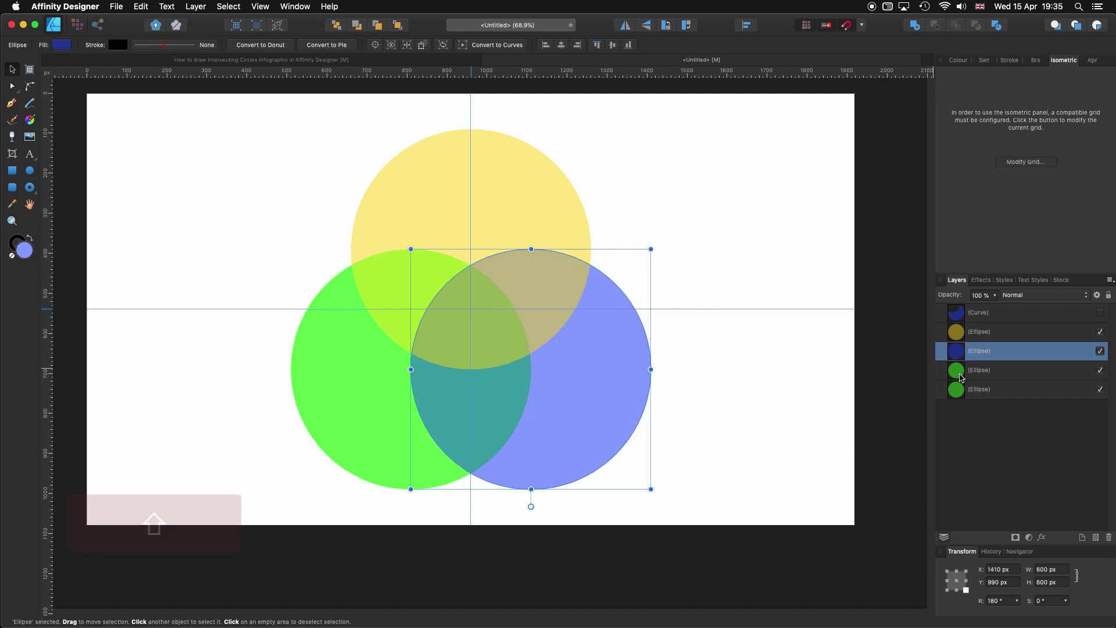
{"action": "left_click", "coordinate": [960, 376], "text": "shift"}
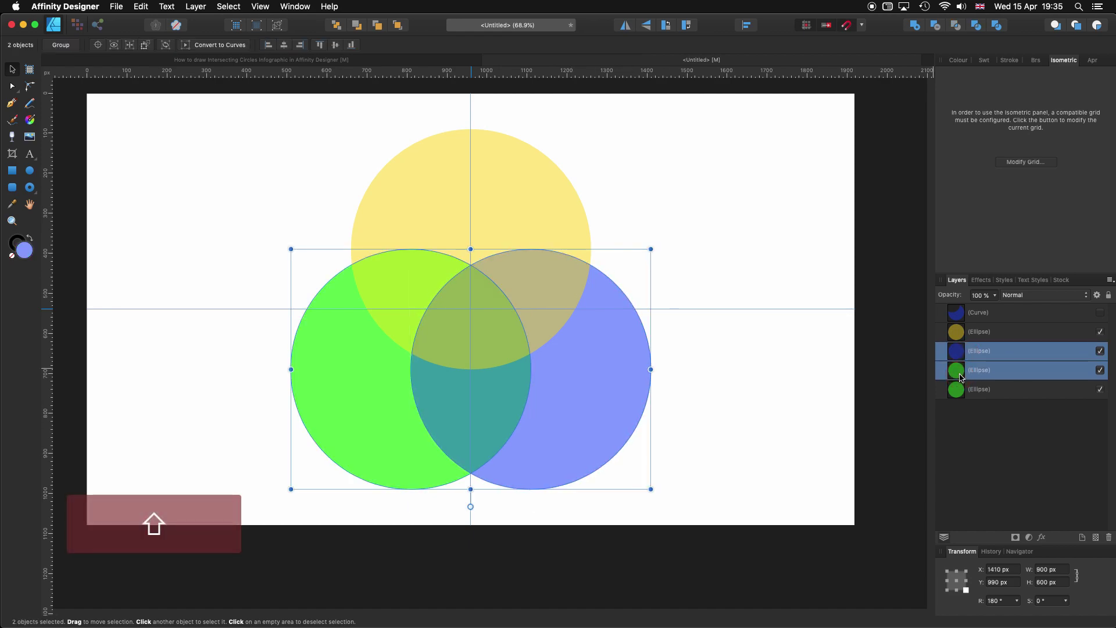
{"action": "left_click", "coordinate": [939, 31]}
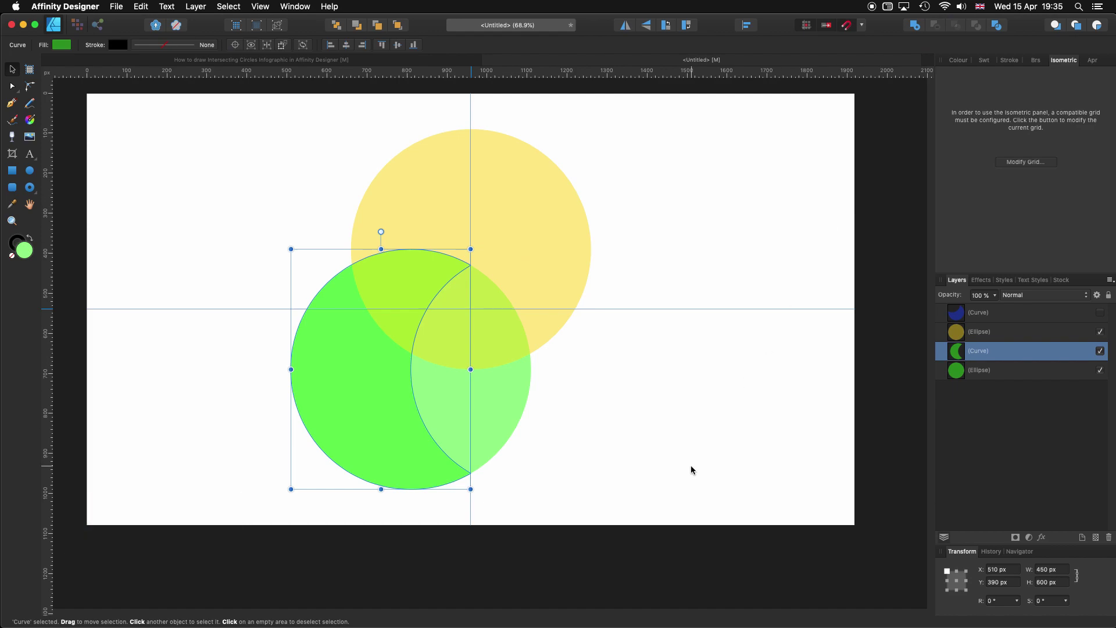
- Stack the green crescent and the full green circle above the yellow circle, and show the hidden blue shape
{"action": "left_click_drag", "start_coordinate": [961, 358], "coordinate": [954, 329]}
{"action": "left_click", "coordinate": [1099, 313]}
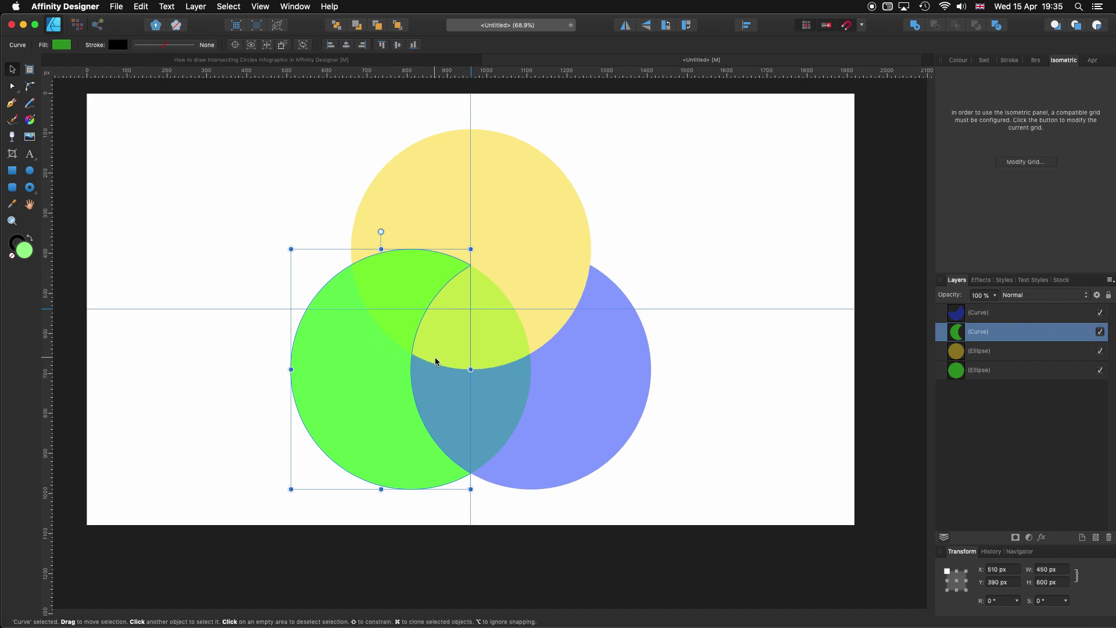
{"action": "left_click", "coordinate": [959, 375]}
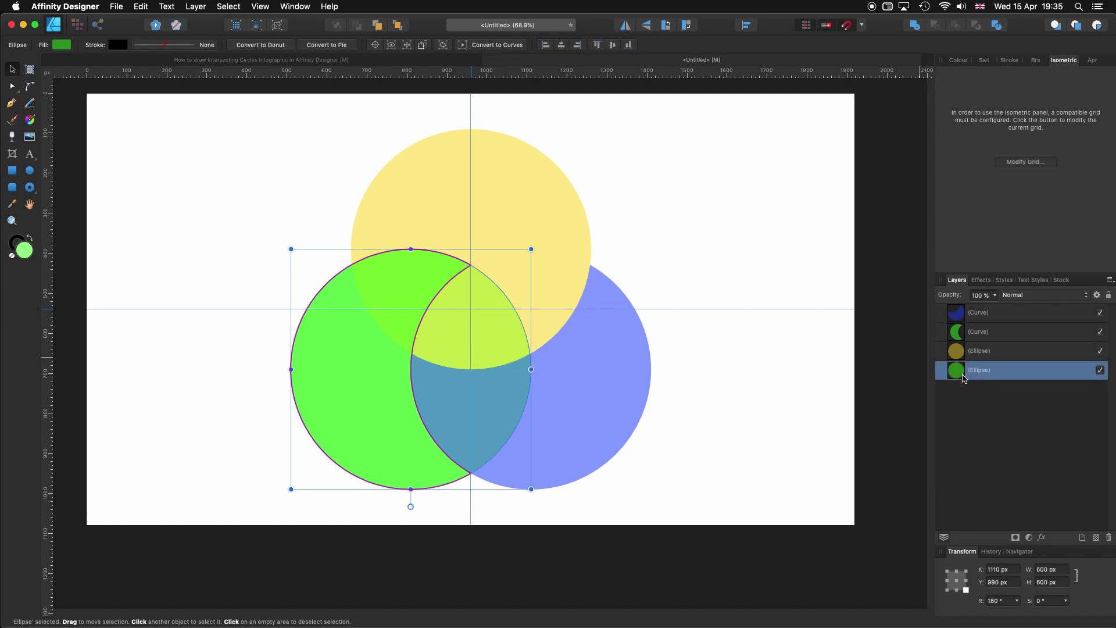
{"action": "left_click", "coordinate": [377, 26]}
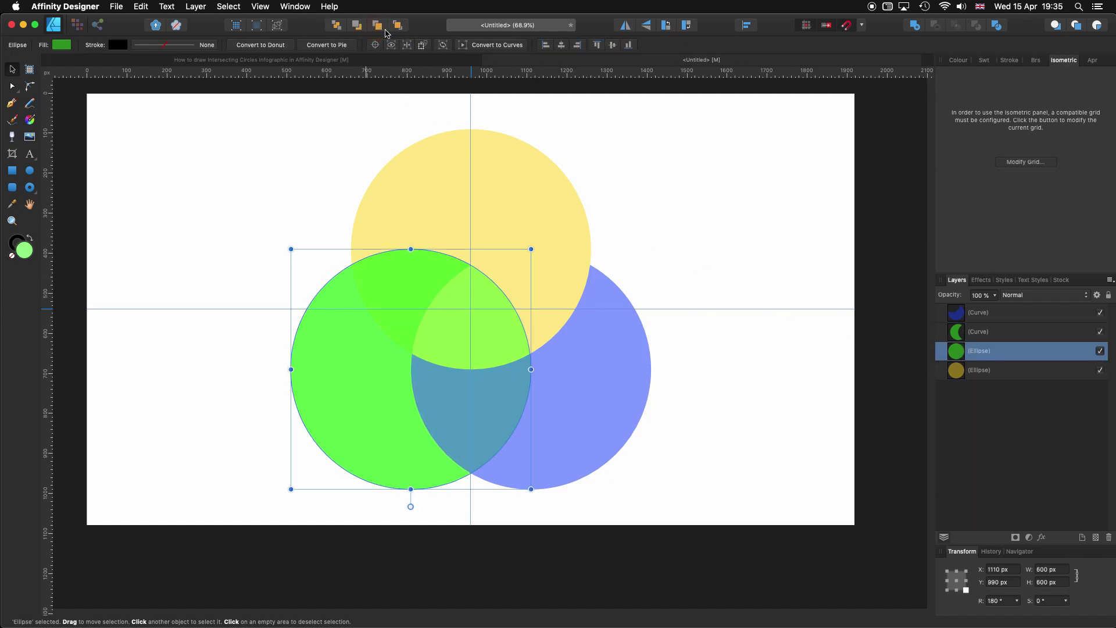
- Subtract the full green circle from the yellow circle and deselect everything
{"action": "left_click", "coordinate": [955, 373], "text": "shift"}
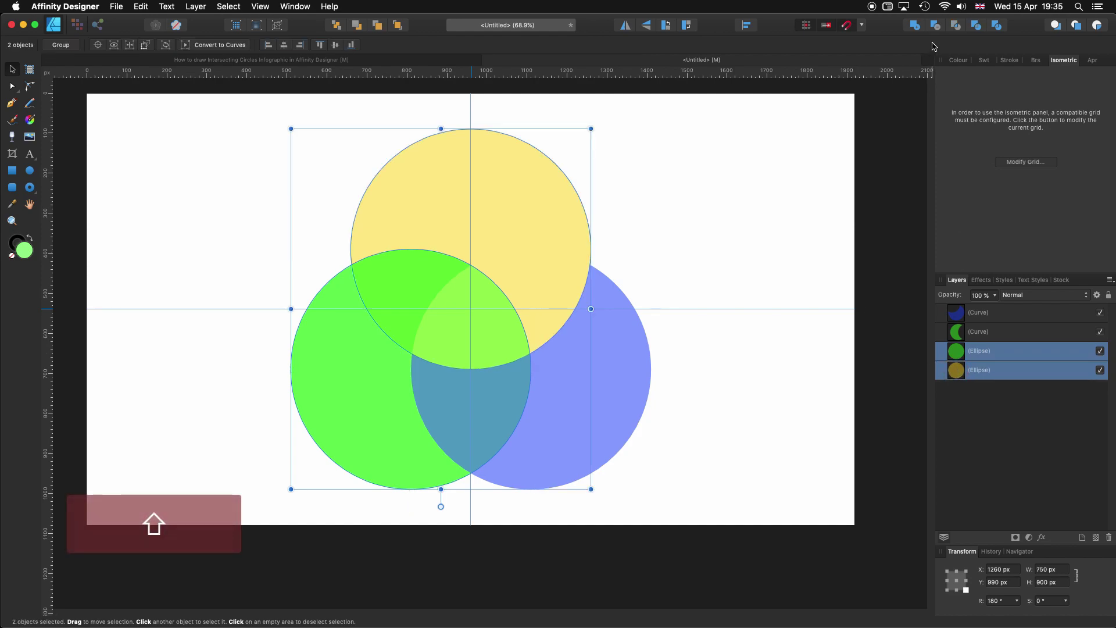
{"action": "left_click", "coordinate": [935, 25]}
{"action": "left_click", "coordinate": [701, 256]}
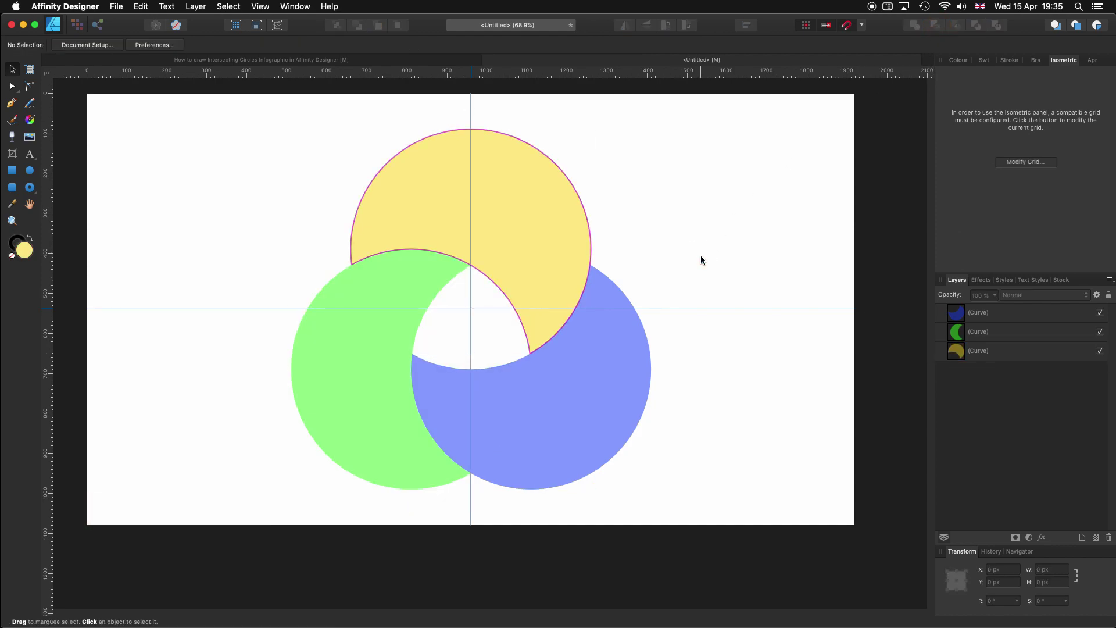
- Duplicate the green crescent and rotate the copy clockwise to about -14° around its upper tip on the vertical guide
{"action": "left_click", "coordinate": [313, 61]}
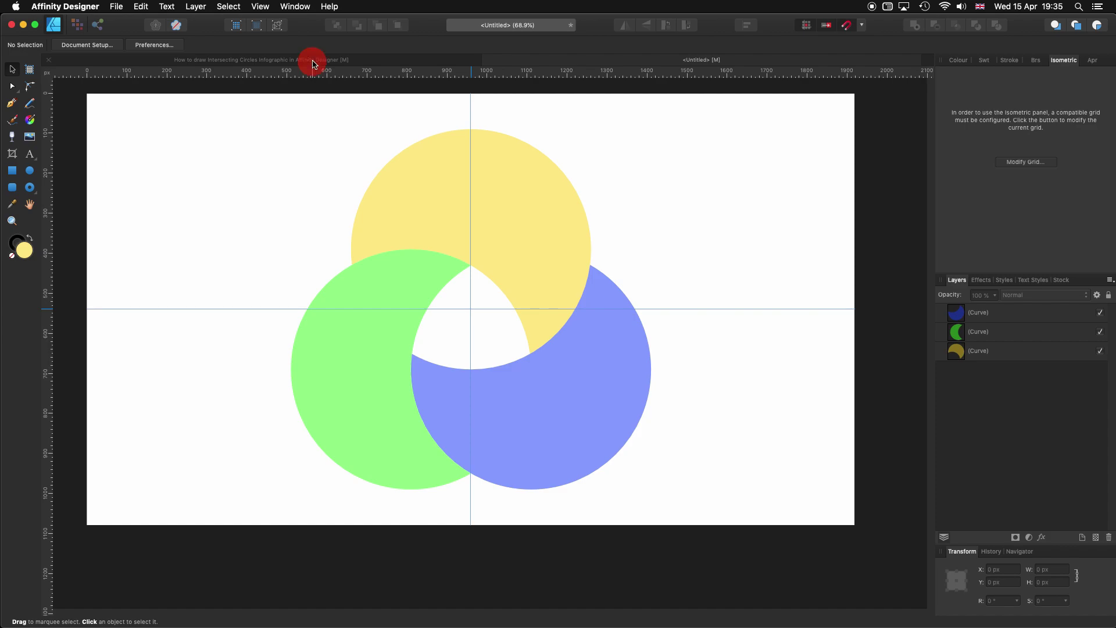
{"action": "left_click", "coordinate": [639, 59]}
{"action": "left_click", "coordinate": [385, 293]}
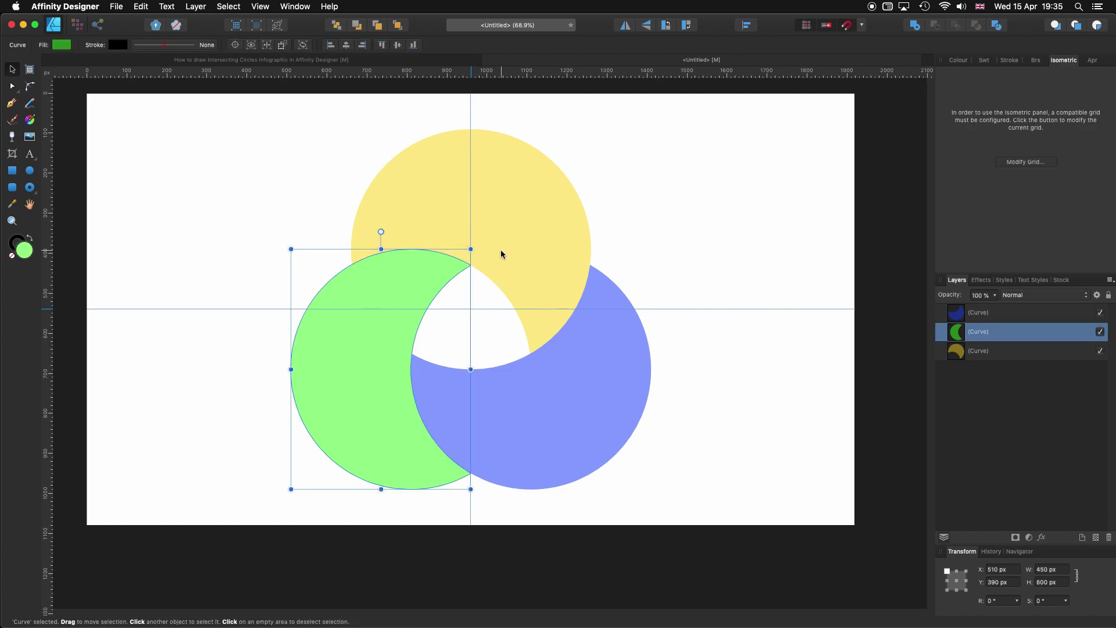
{"action": "key", "text": "super+j"}
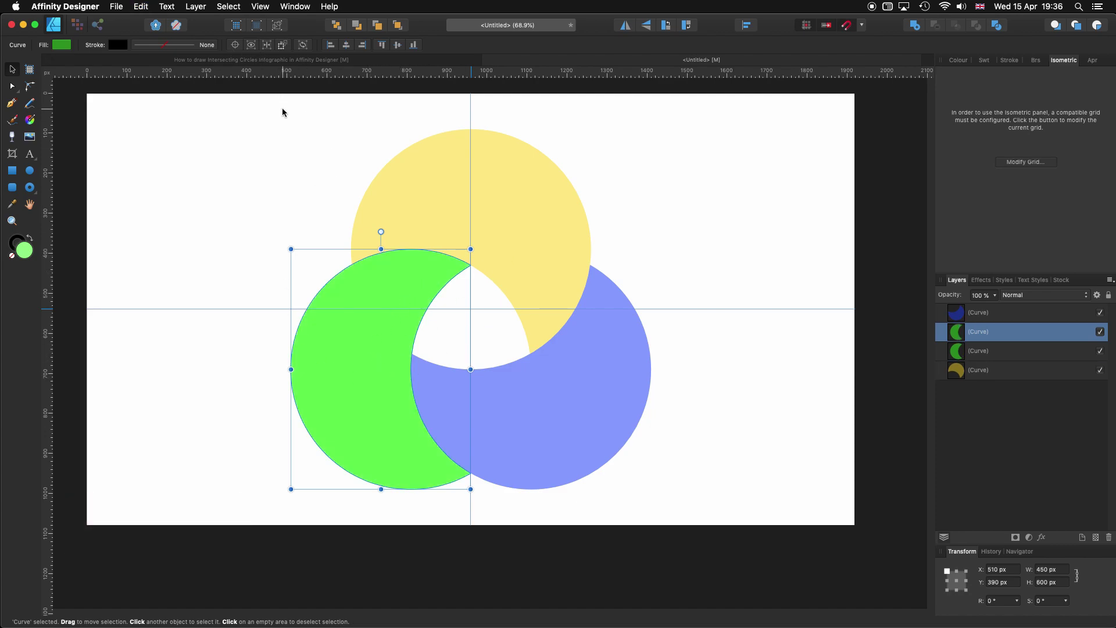
{"action": "left_click", "coordinate": [235, 46]}
{"action": "left_click_drag", "start_coordinate": [381, 369], "coordinate": [471, 264]}
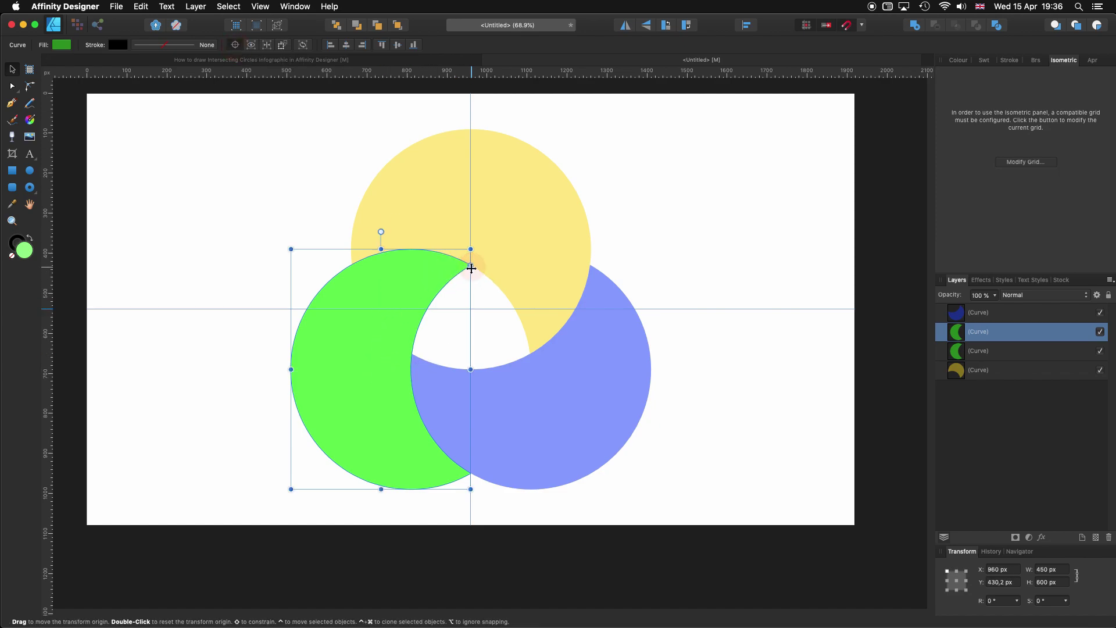
{"action": "scroll", "coordinate": [471, 267], "scroll_direction": "up", "scroll_amount": 10}
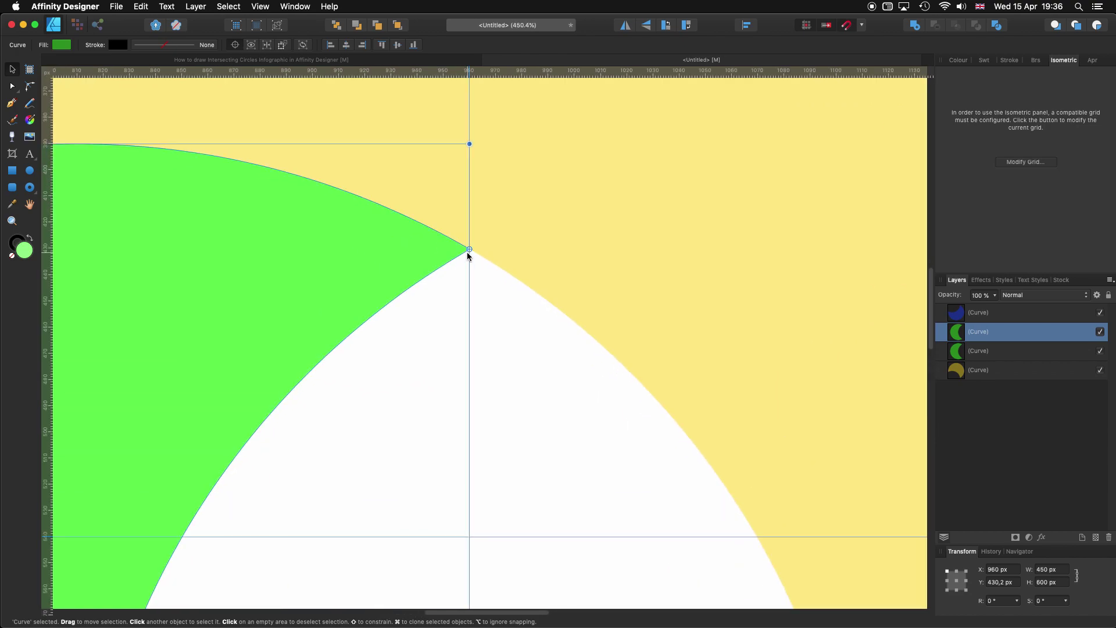
{"action": "scroll", "coordinate": [469, 254], "scroll_direction": "down", "scroll_amount": 10}
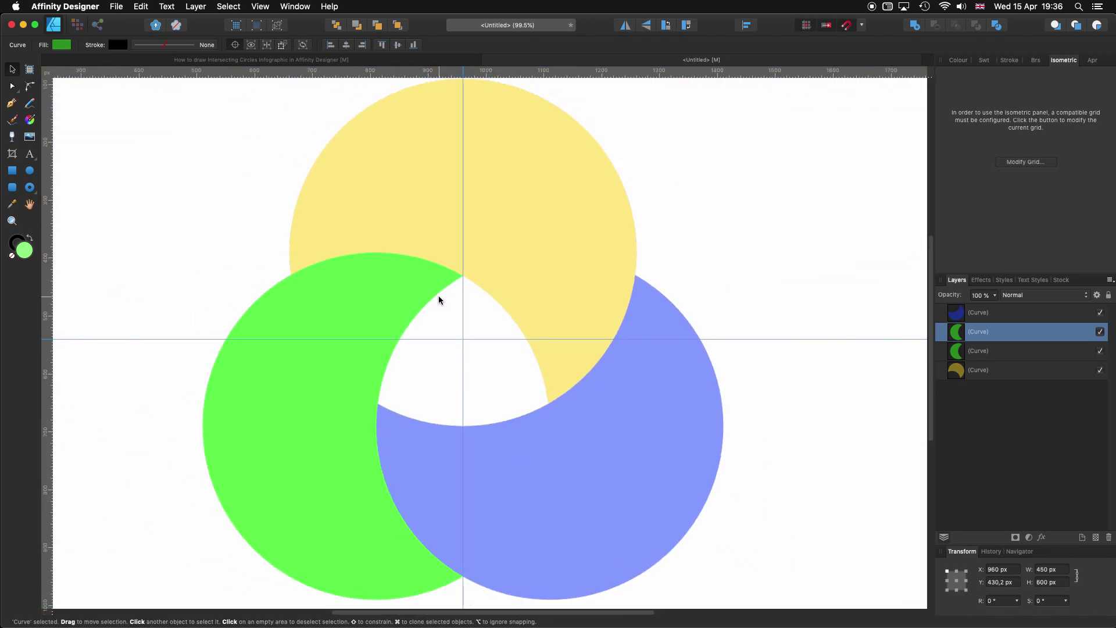
{"action": "left_click_drag", "start_coordinate": [331, 235], "coordinate": [375, 222]}
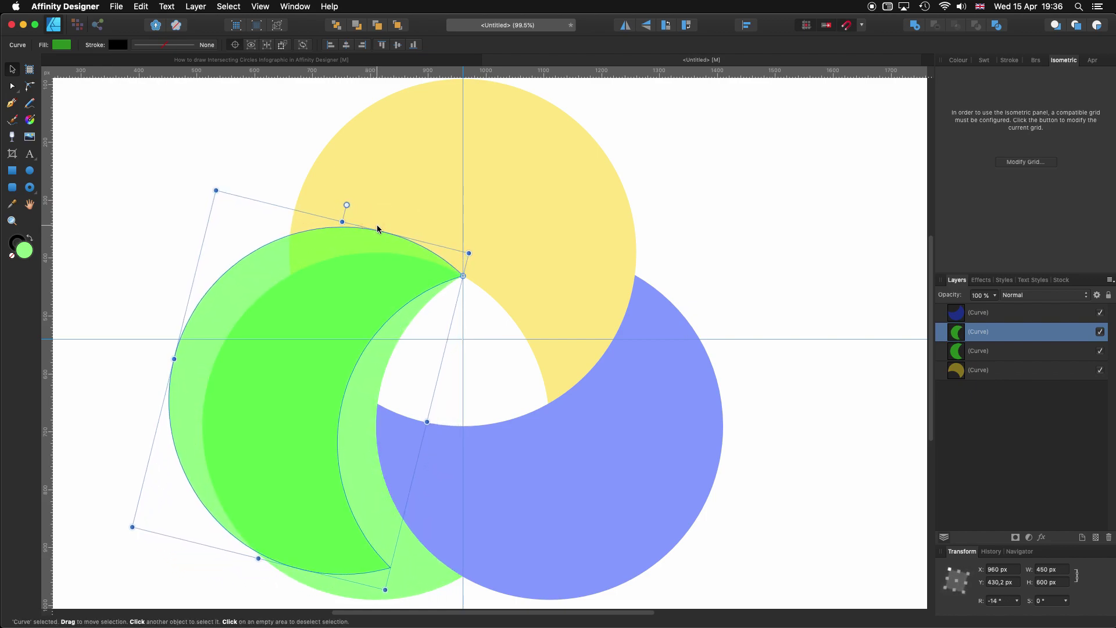
- Duplicate the yellow shape and intersect the copy with the rotated green crescent to form a narrow curved sliver
{"action": "left_click", "coordinate": [536, 187]}
{"action": "key", "text": "super+j"}
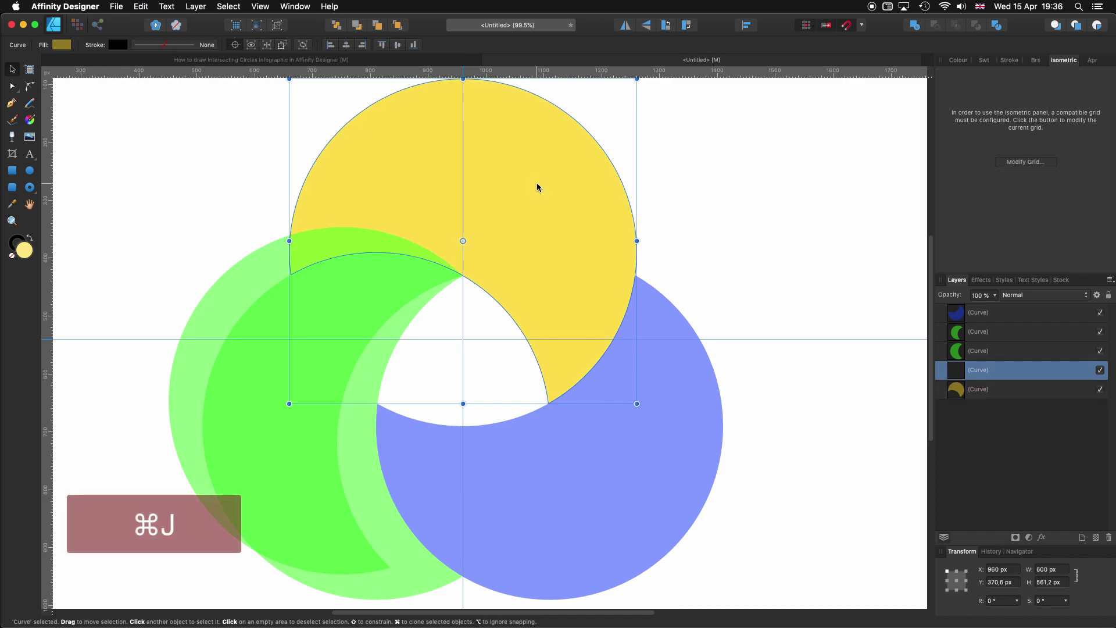
{"action": "left_click", "coordinate": [250, 272], "text": "shift"}
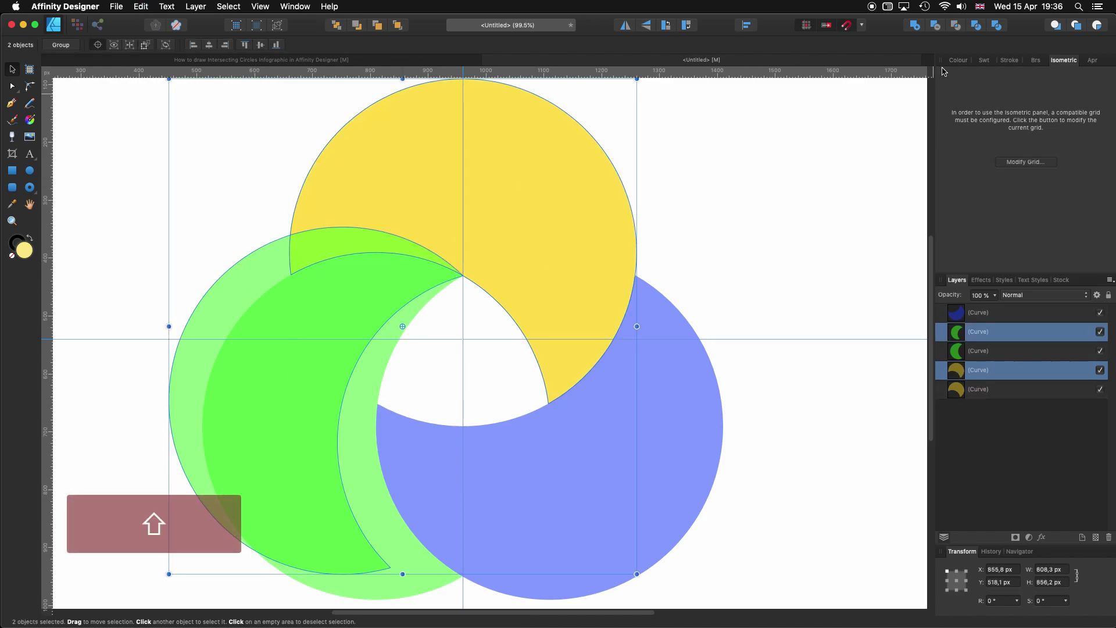
{"action": "left_click", "coordinate": [956, 29]}
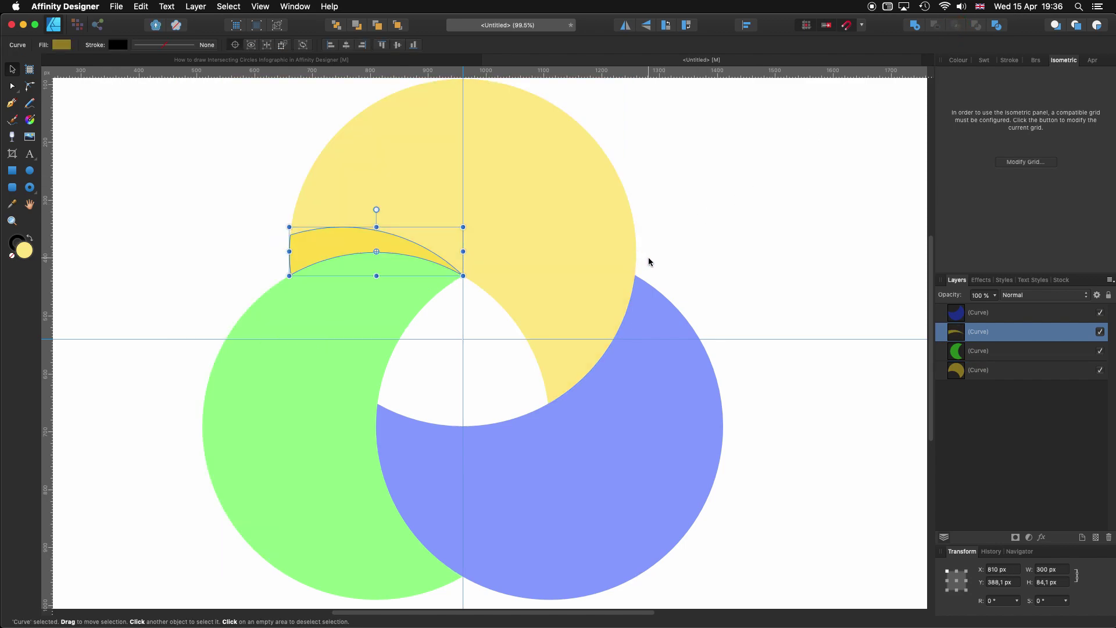
- Duplicate the yellow shape and rotate the copy clockwise to about -12° around its lower tip at the blue shape's inner edge
{"action": "left_click", "coordinate": [584, 283]}
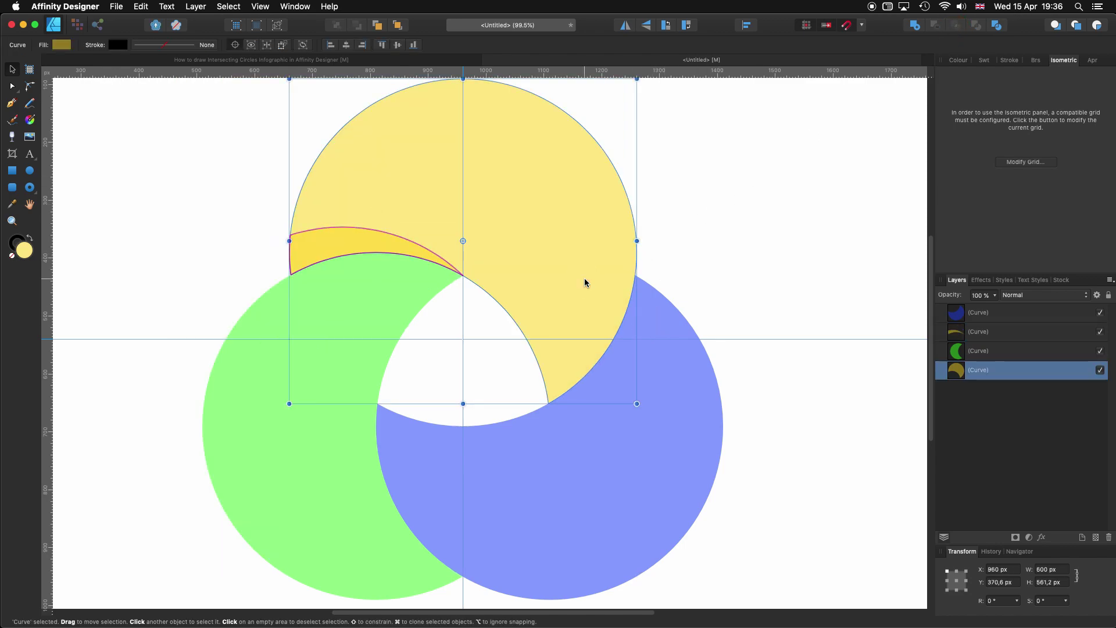
{"action": "key", "text": "super+j"}
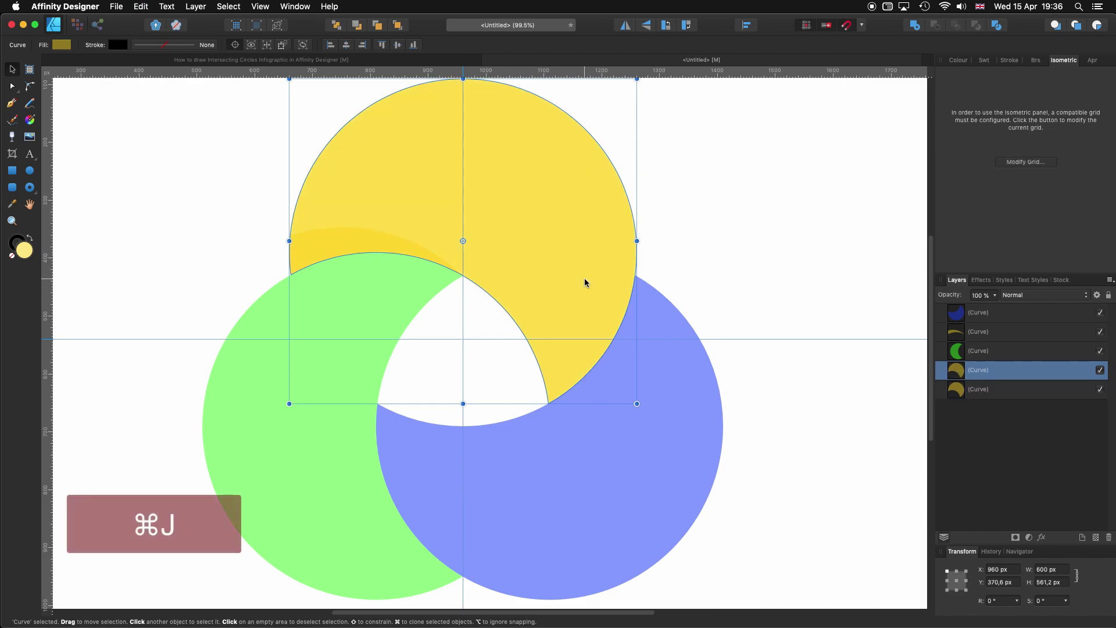
{"action": "left_click_drag", "start_coordinate": [462, 241], "coordinate": [554, 405]}
{"action": "scroll", "coordinate": [545, 401], "scroll_direction": "up", "scroll_amount": 5}
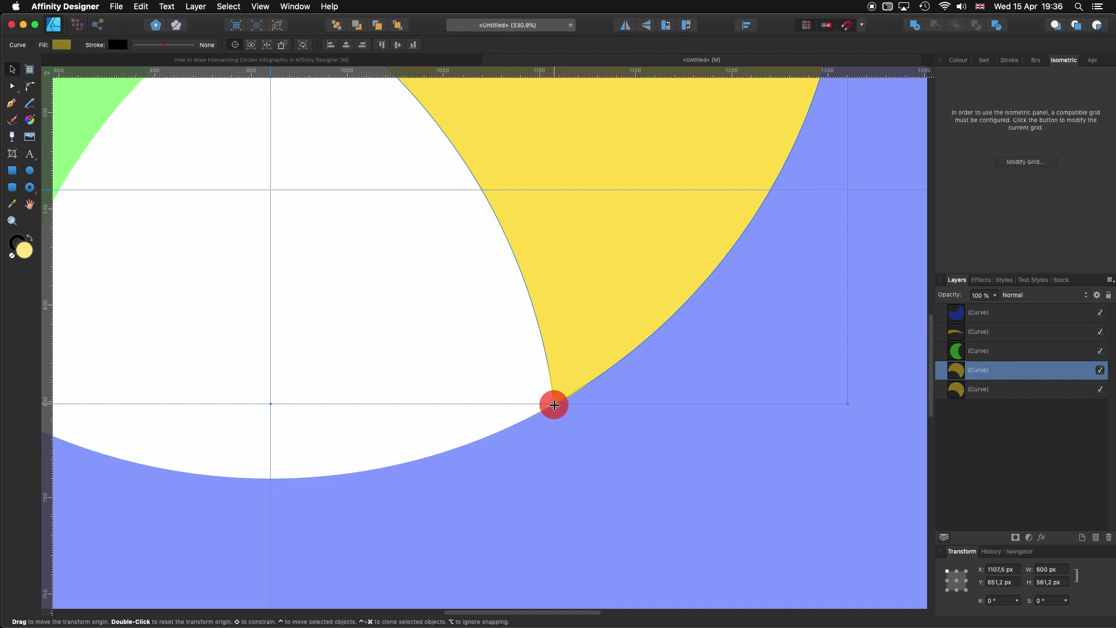
{"action": "scroll", "coordinate": [484, 358], "scroll_direction": "down", "scroll_amount": 5}
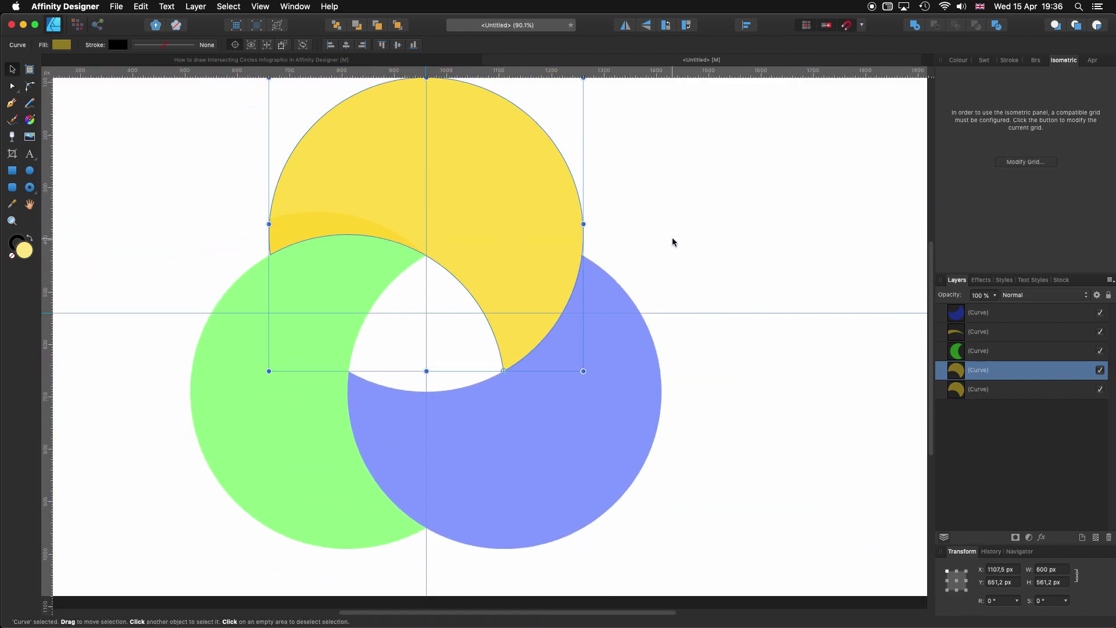
{"action": "key", "text": "space"}
{"action": "left_click_drag", "start_coordinate": [655, 319], "coordinate": [648, 396]}
{"action": "left_click_drag", "start_coordinate": [420, 136], "coordinate": [488, 165]}
{"action": "left_click_drag", "start_coordinate": [488, 167], "coordinate": [488, 166]}
- Duplicate the blue shape and intersect the copy with the yellow copy, rotated slightly further clockwise, to form a narrow sliver
{"action": "left_click", "coordinate": [602, 465]}
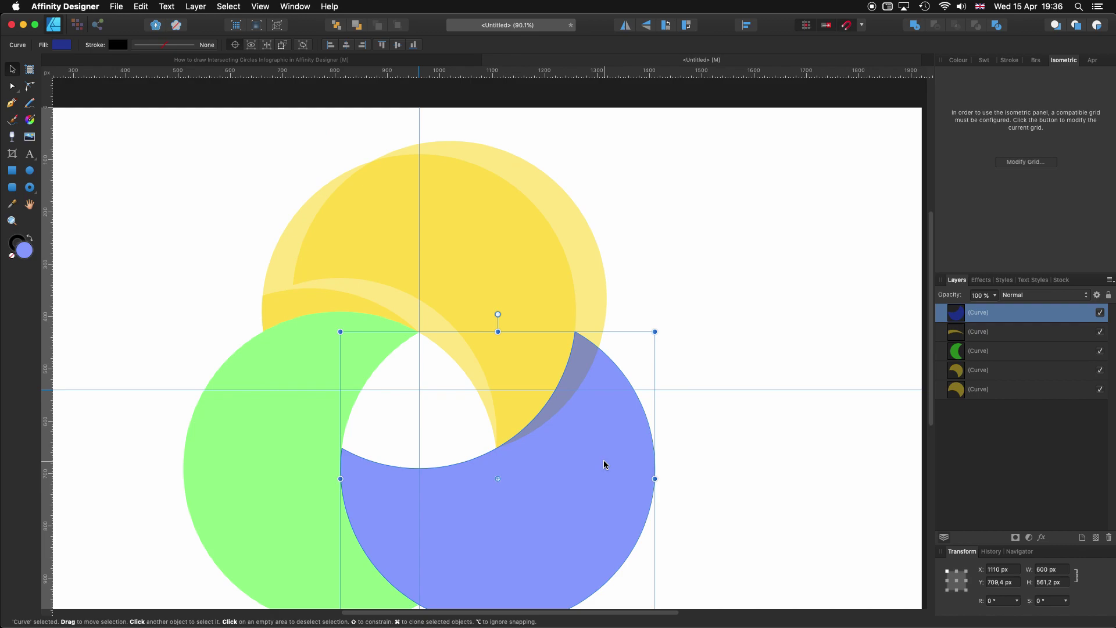
{"action": "key", "text": "super+j"}
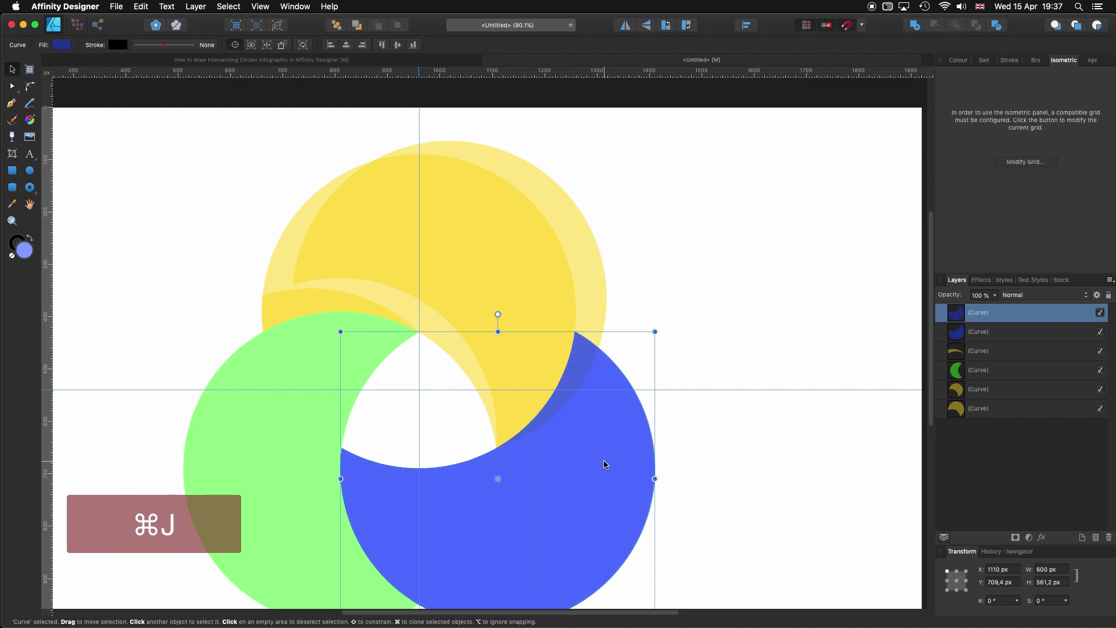
{"action": "key", "text": "shift"}
{"action": "left_click", "coordinate": [599, 293]}
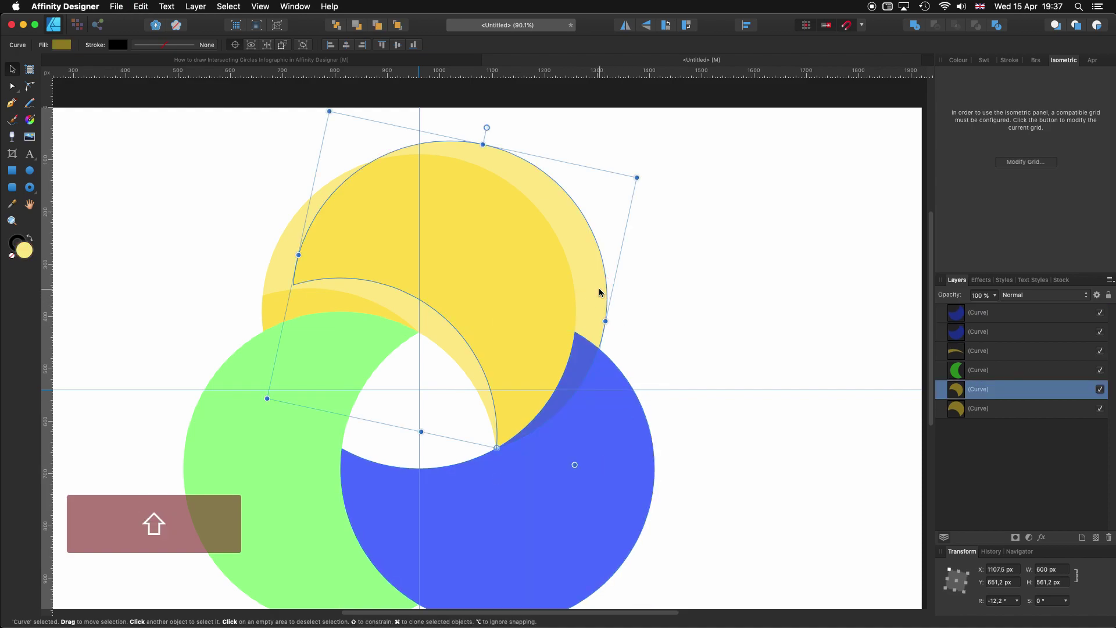
{"action": "left_click_drag", "start_coordinate": [487, 128], "coordinate": [499, 127]}
{"action": "left_click", "coordinate": [598, 413], "text": "shift"}
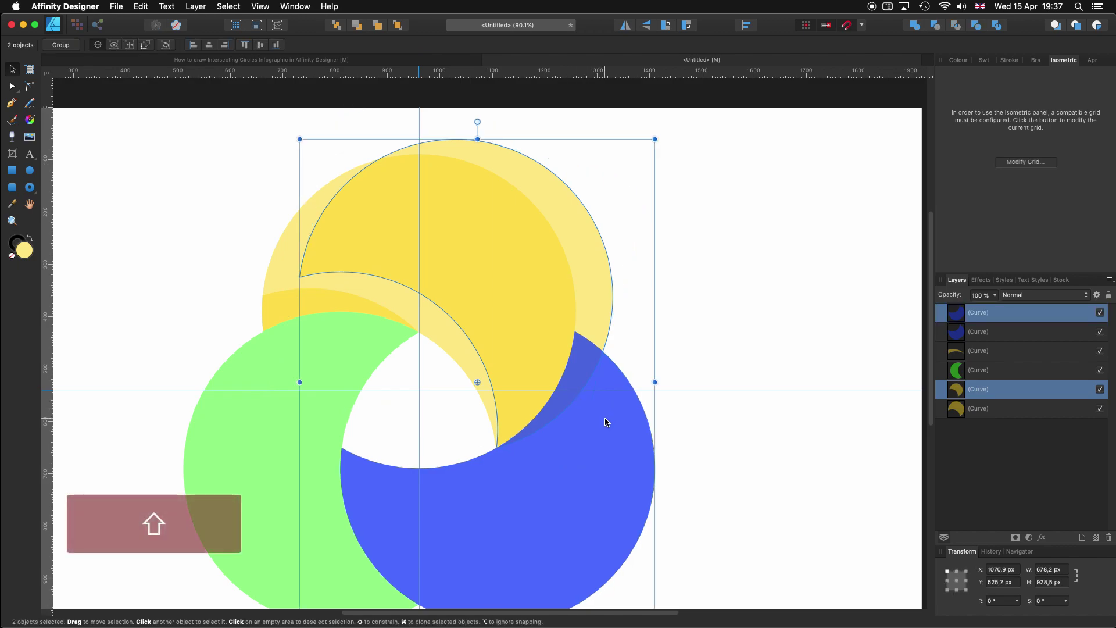
{"action": "left_click", "coordinate": [956, 28]}
{"action": "left_click", "coordinate": [699, 444]}
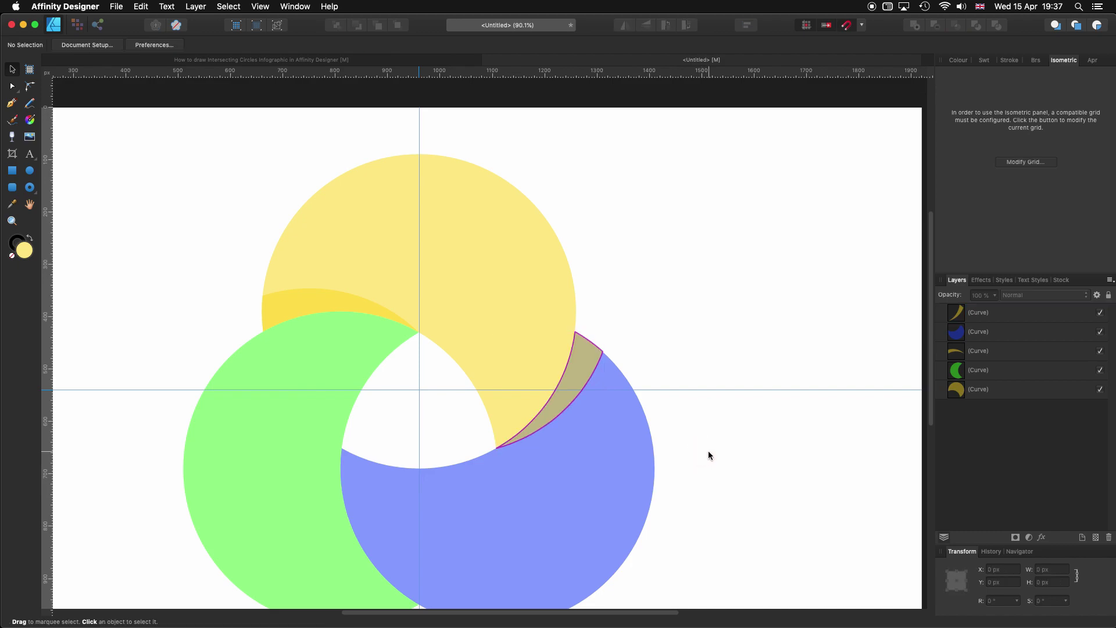
- Duplicate the blue shape and rotate the copy clockwise to about -15.6° around its left tip beside the green crescent
{"action": "scroll", "coordinate": [402, 443], "scroll_direction": "down", "scroll_amount": 5}
{"action": "left_click", "coordinate": [312, 337]}
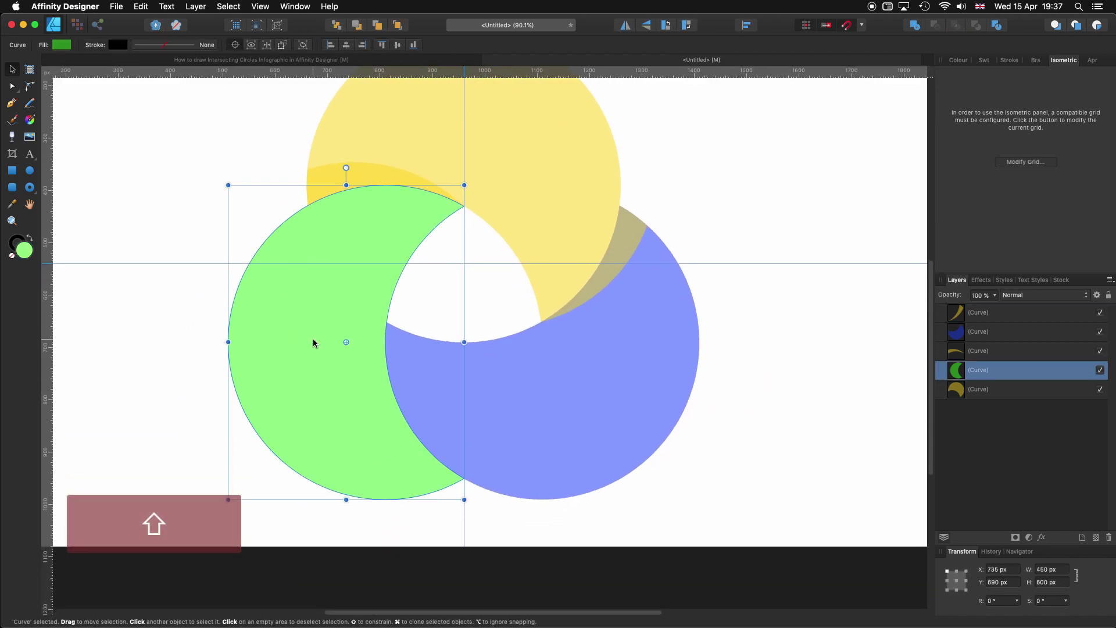
{"action": "left_click", "coordinate": [607, 416]}
{"action": "key", "text": "super+j"}
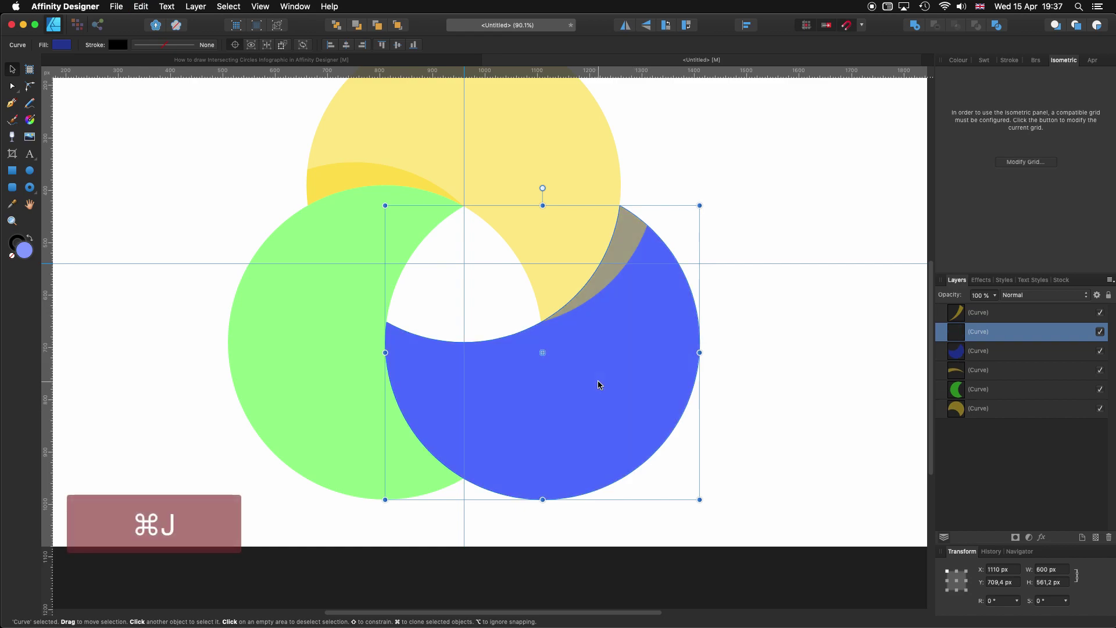
{"action": "left_click_drag", "start_coordinate": [543, 352], "coordinate": [381, 314]}
{"action": "scroll", "coordinate": [384, 324], "scroll_direction": "up", "scroll_amount": 10}
{"action": "scroll", "coordinate": [407, 322], "scroll_direction": "down", "scroll_amount": 10}
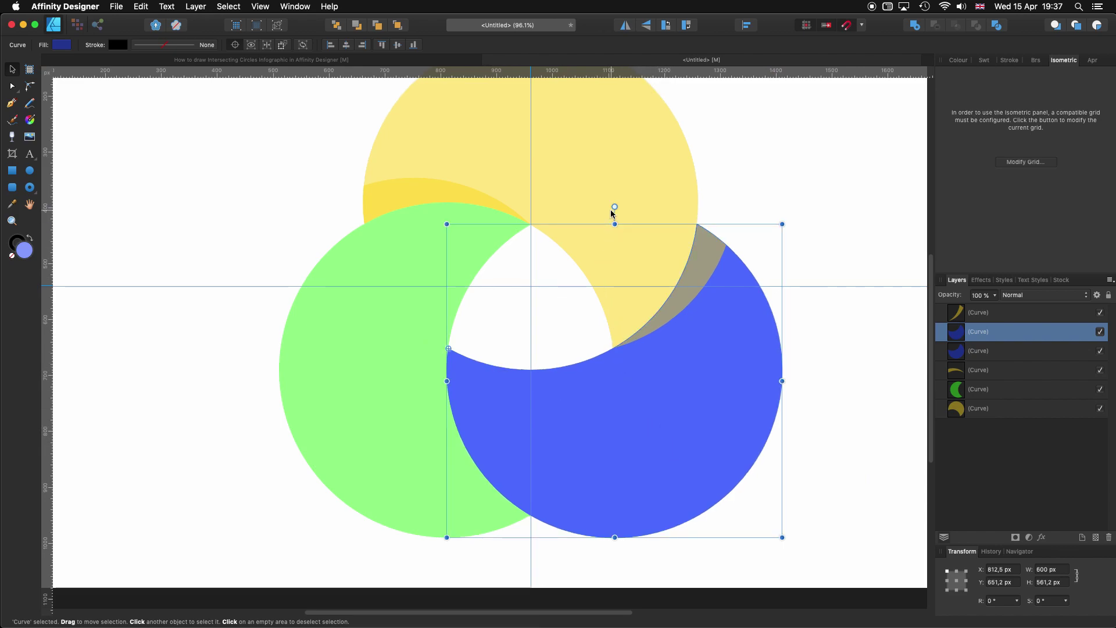
{"action": "left_click_drag", "start_coordinate": [615, 207], "coordinate": [642, 258]}
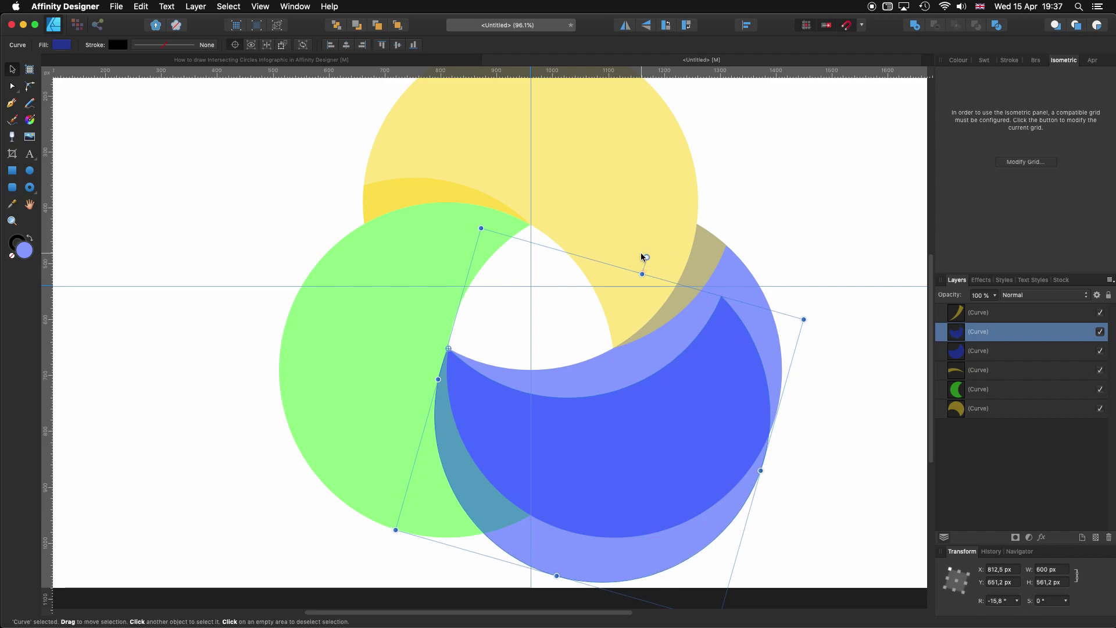
- Duplicate the green crescent and intersect the copy with the rotated blue copy to form the third sliver
{"action": "left_click", "coordinate": [384, 314]}
{"action": "key", "text": "super+j"}
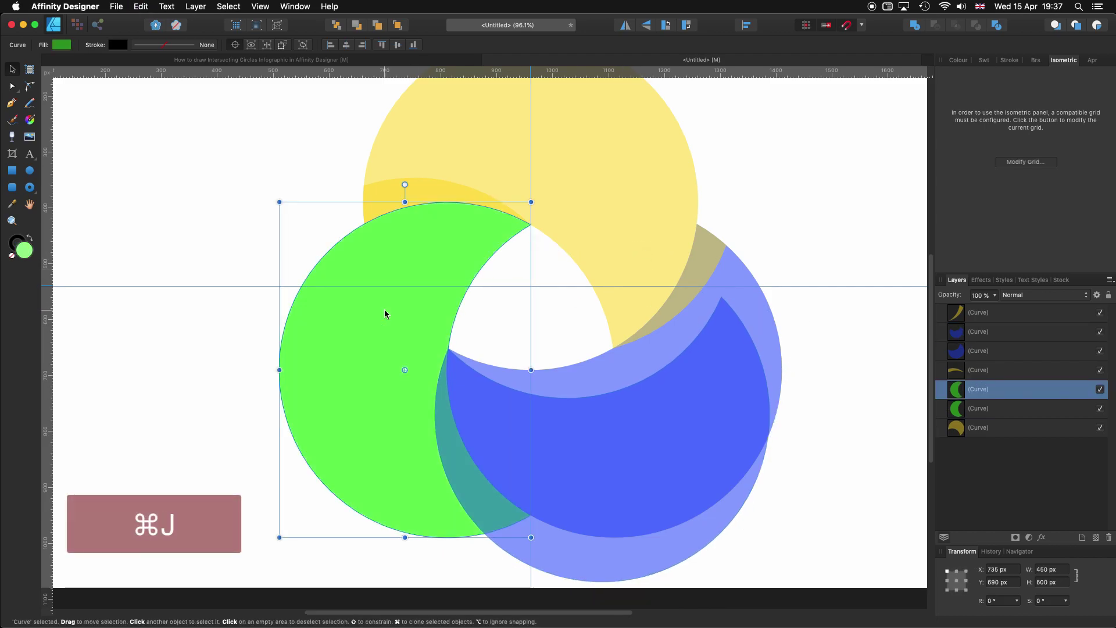
{"action": "left_click", "coordinate": [708, 403], "text": "shift"}
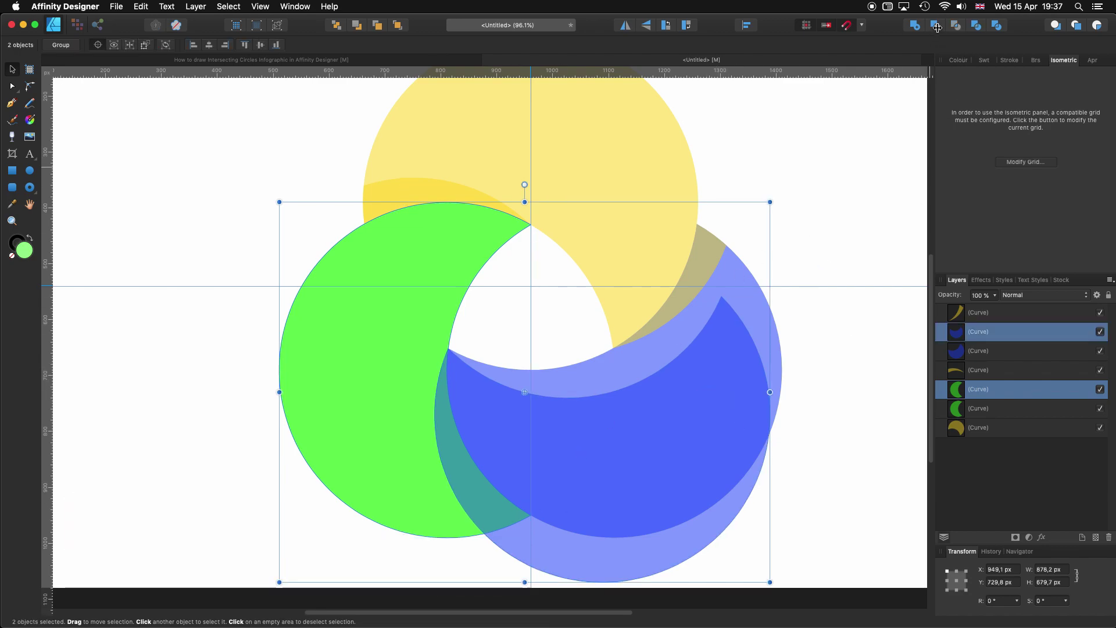
{"action": "left_click", "coordinate": [956, 25]}
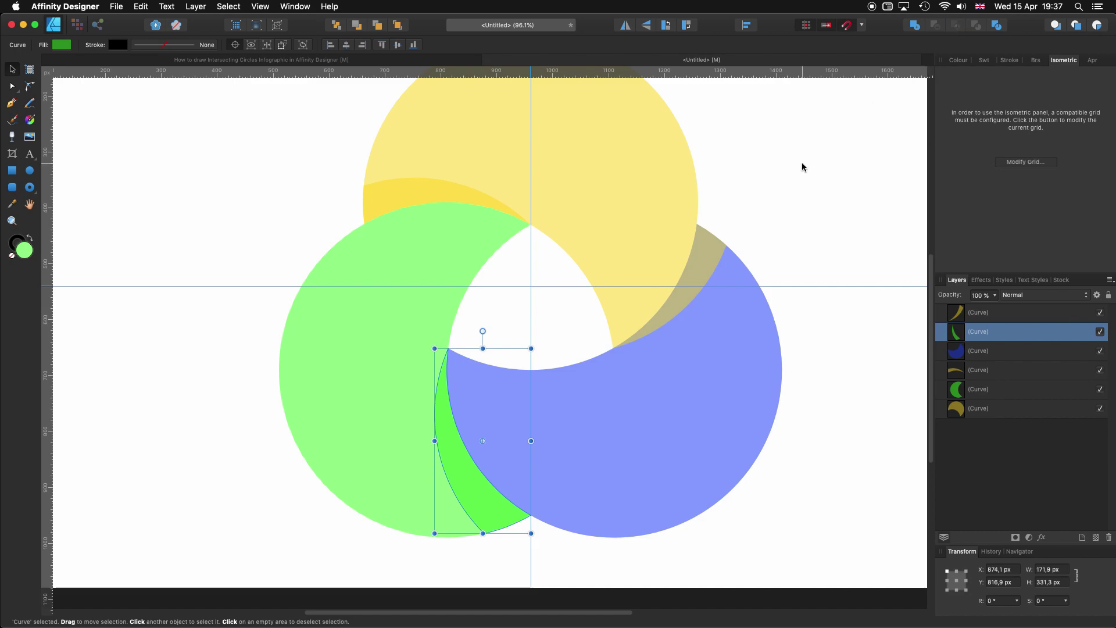
- Fill all three overlap slivers with black and set their colour opacity to about 75%
{"action": "left_click", "coordinate": [410, 190], "text": "shift"}
{"action": "left_click", "coordinate": [700, 273], "text": "shift"}
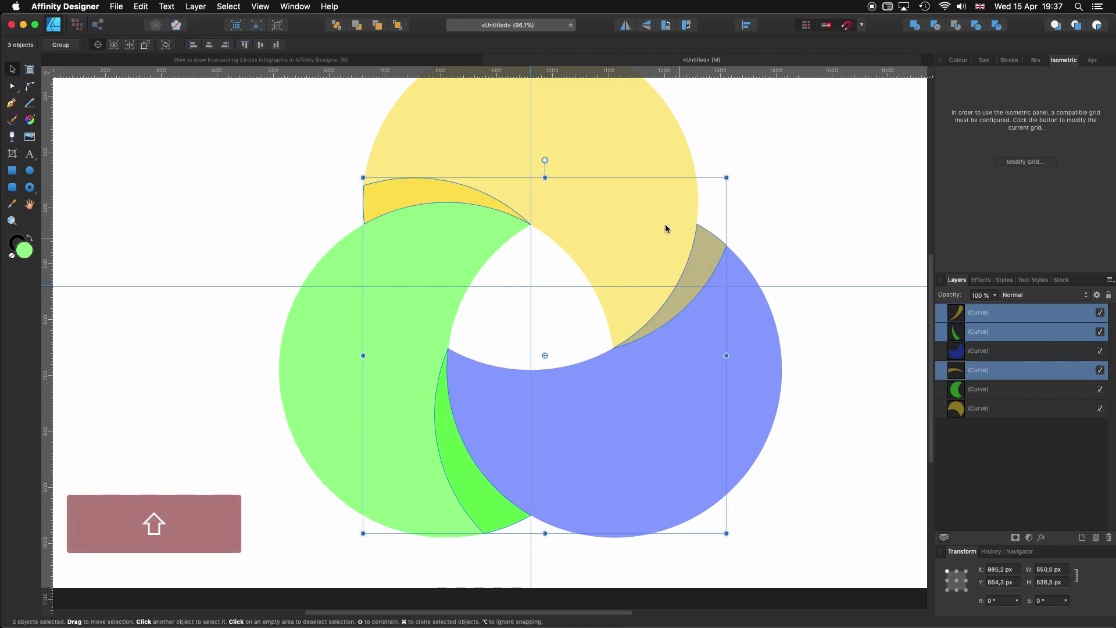
{"action": "left_click", "coordinate": [964, 62]}
{"action": "left_click", "coordinate": [982, 77]}
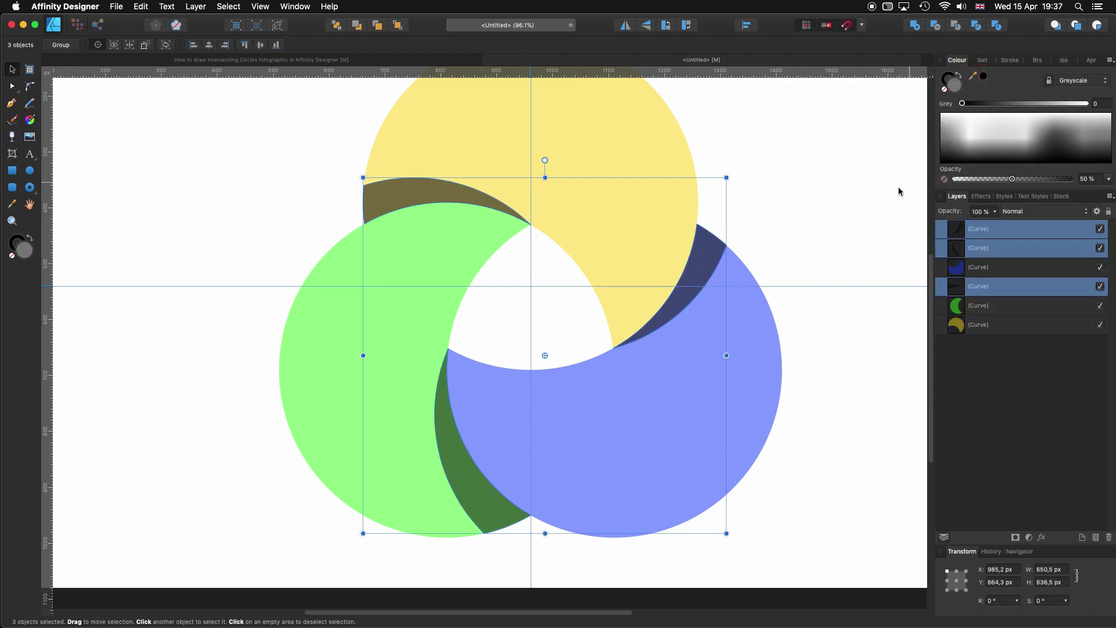
{"action": "left_click_drag", "start_coordinate": [1012, 179], "coordinate": [1041, 179]}
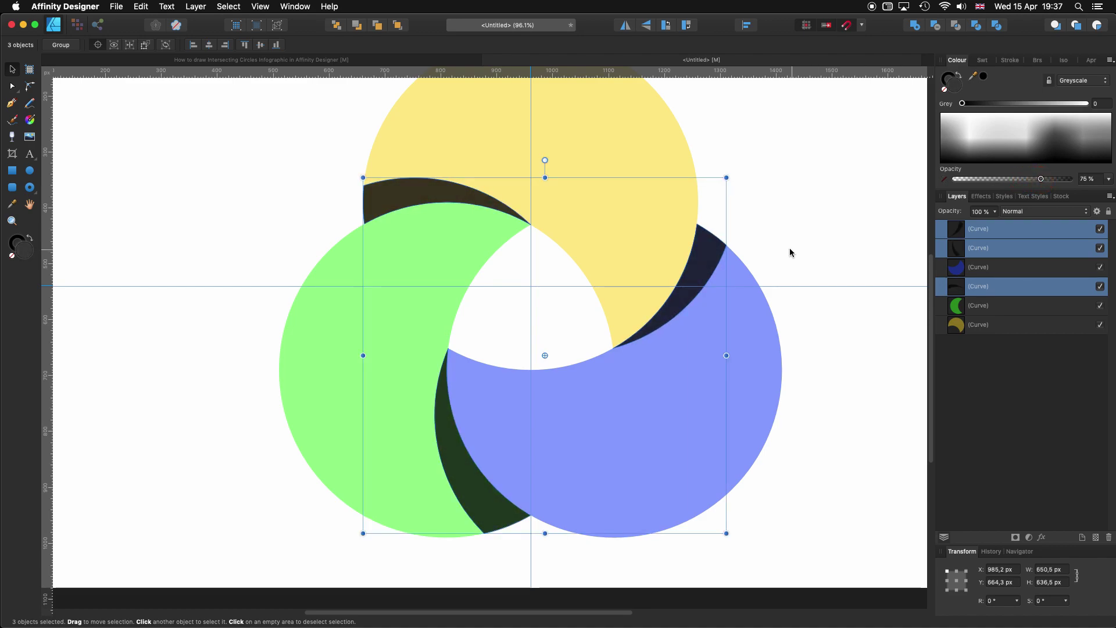
- Raise the fill opacity of the green, yellow and blue shapes to 100%
{"action": "left_click", "coordinate": [344, 344]}
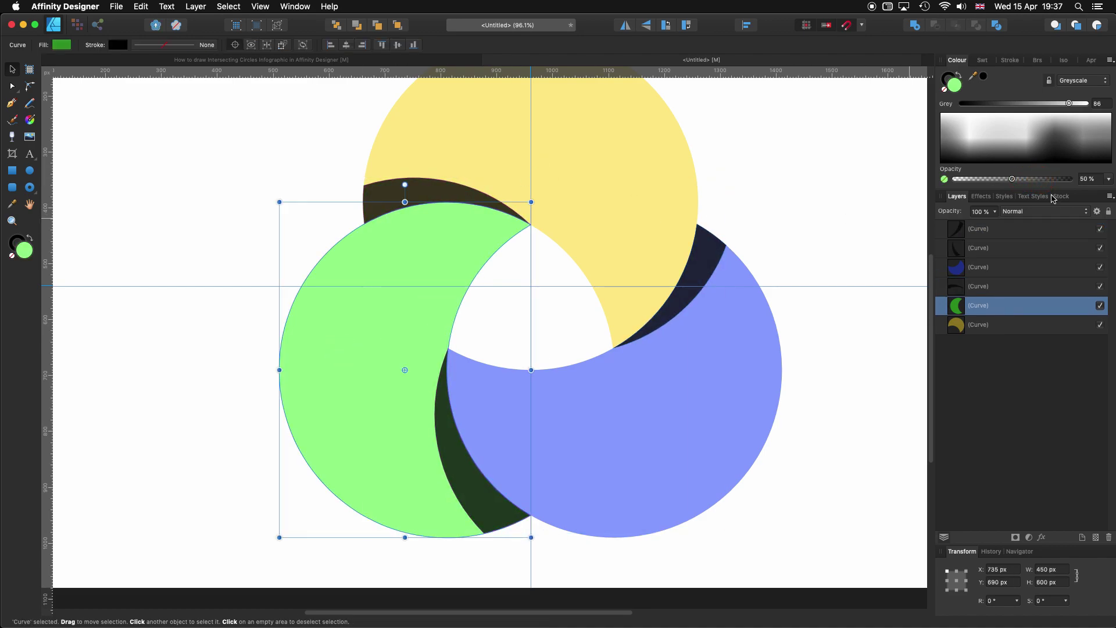
{"action": "left_click_drag", "start_coordinate": [1012, 181], "coordinate": [1099, 179]}
{"action": "left_click", "coordinate": [622, 142]}
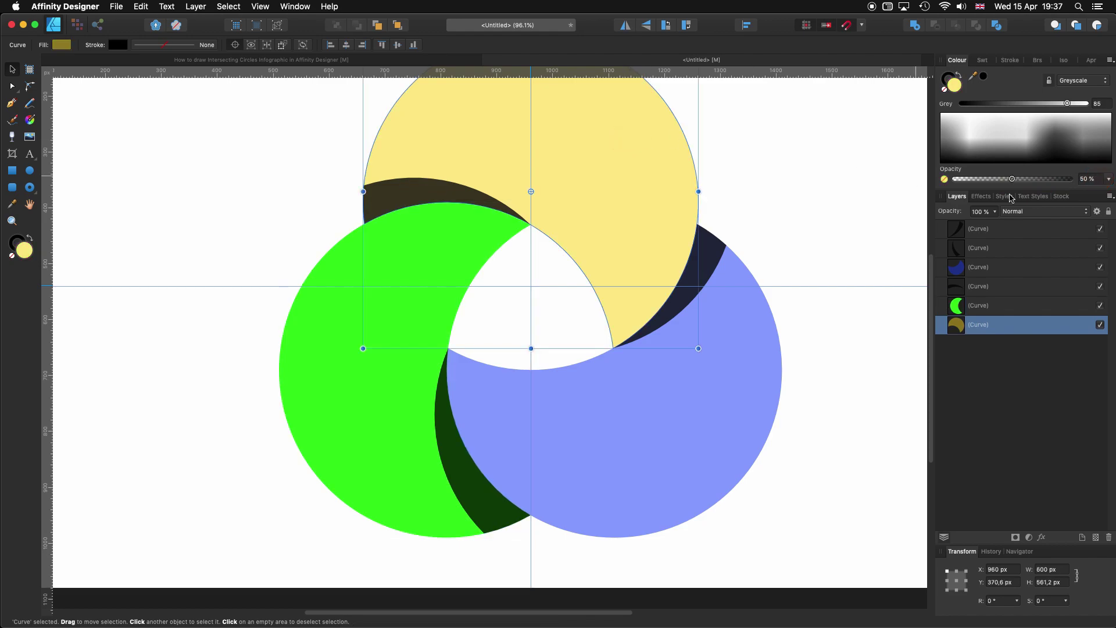
{"action": "left_click_drag", "start_coordinate": [1013, 180], "coordinate": [1096, 180]}
{"action": "left_click", "coordinate": [700, 411]}
{"action": "left_click_drag", "start_coordinate": [1014, 182], "coordinate": [1089, 179]}
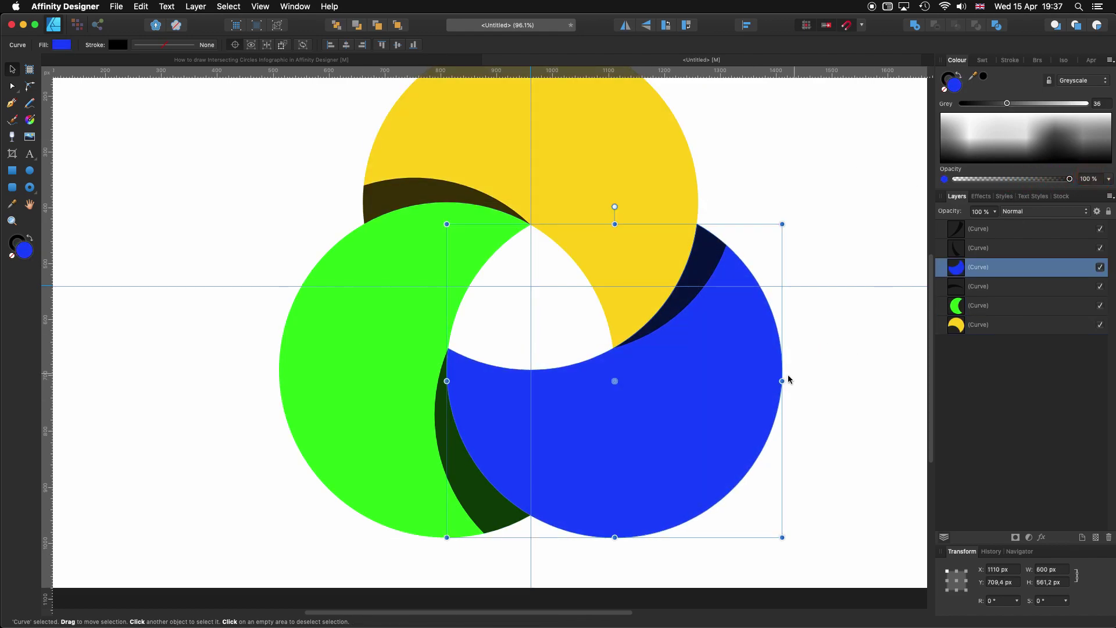
- Recolour the green crescent to a lighter blue with hue 225, saturation 100 and lightness 62
{"action": "left_click", "coordinate": [379, 383]}
{"action": "left_click", "coordinate": [62, 45]}
{"action": "left_click_drag", "start_coordinate": [107, 90], "coordinate": [138, 115]}
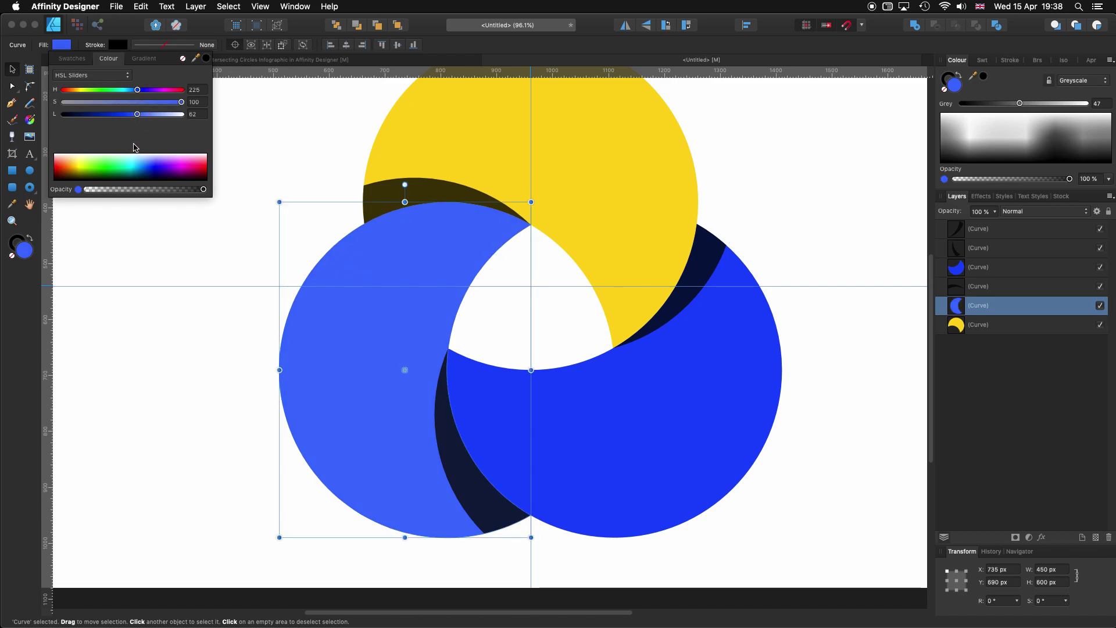
- Shift the yellow shape's fill to red by setting its hue to about 6
{"action": "left_click", "coordinate": [536, 180]}
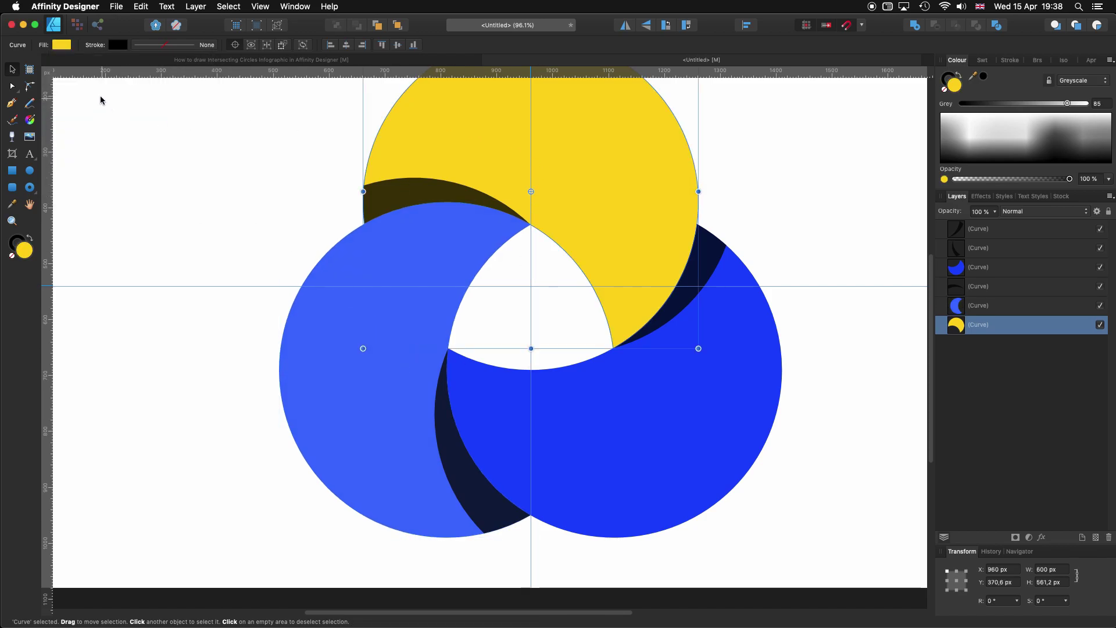
{"action": "left_click", "coordinate": [62, 45]}
{"action": "left_click_drag", "start_coordinate": [195, 62], "coordinate": [334, 336]}
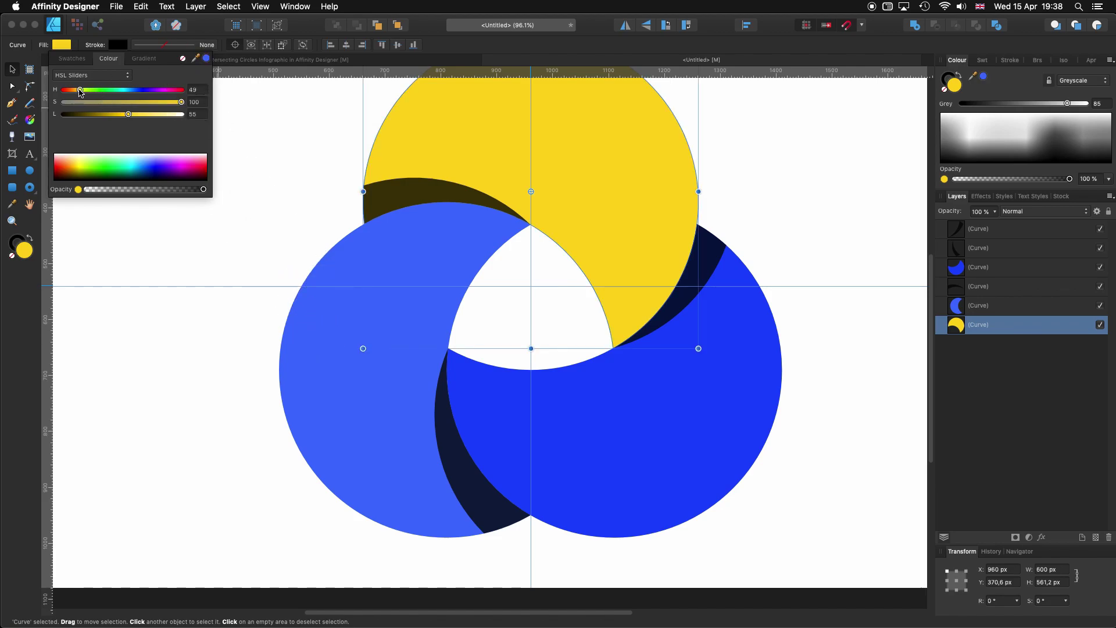
{"action": "left_click_drag", "start_coordinate": [81, 92], "coordinate": [67, 93]}
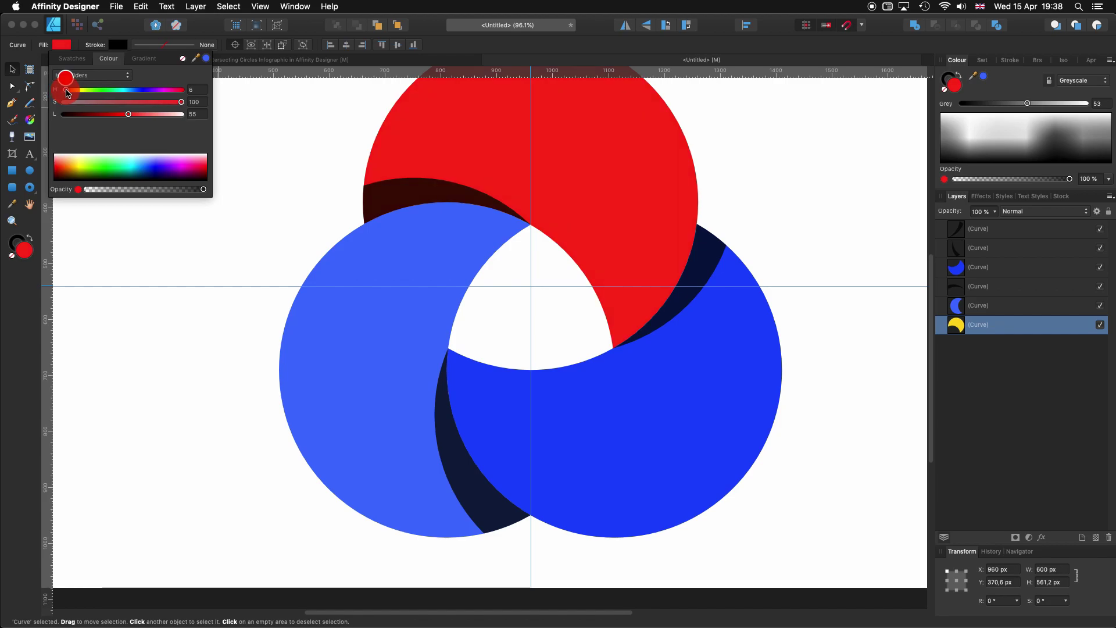
- Apply the left crescent's sampled blue to the lower-right shape and shift its hue to about 191 for cyan
{"action": "left_click", "coordinate": [697, 445]}
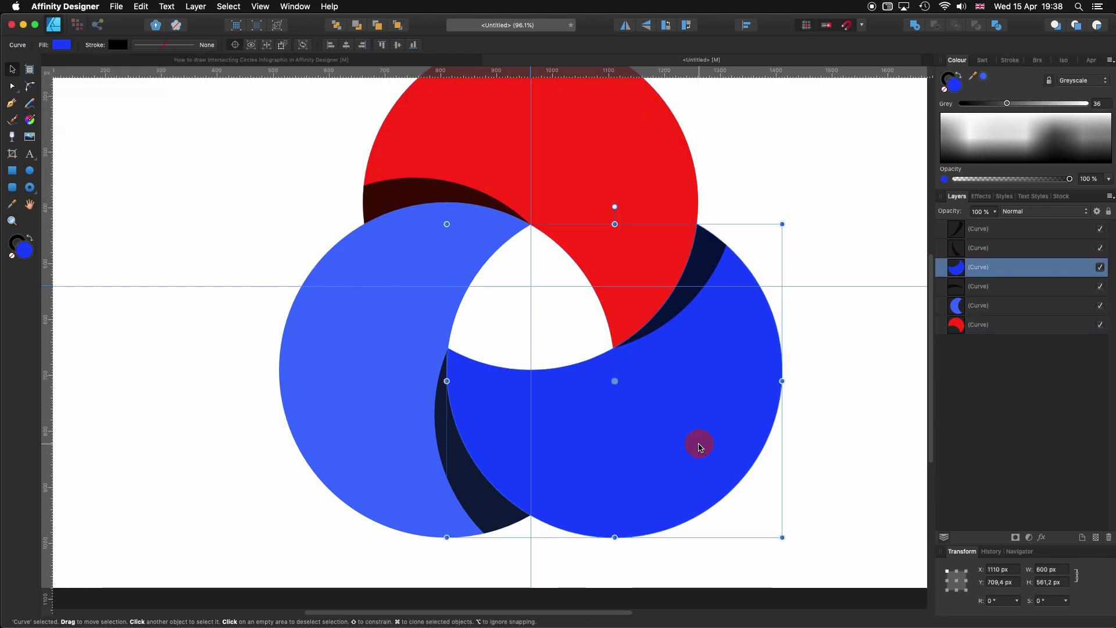
{"action": "left_click", "coordinate": [62, 45]}
{"action": "left_click_drag", "start_coordinate": [196, 62], "coordinate": [381, 359]}
{"action": "left_click", "coordinate": [206, 59]}
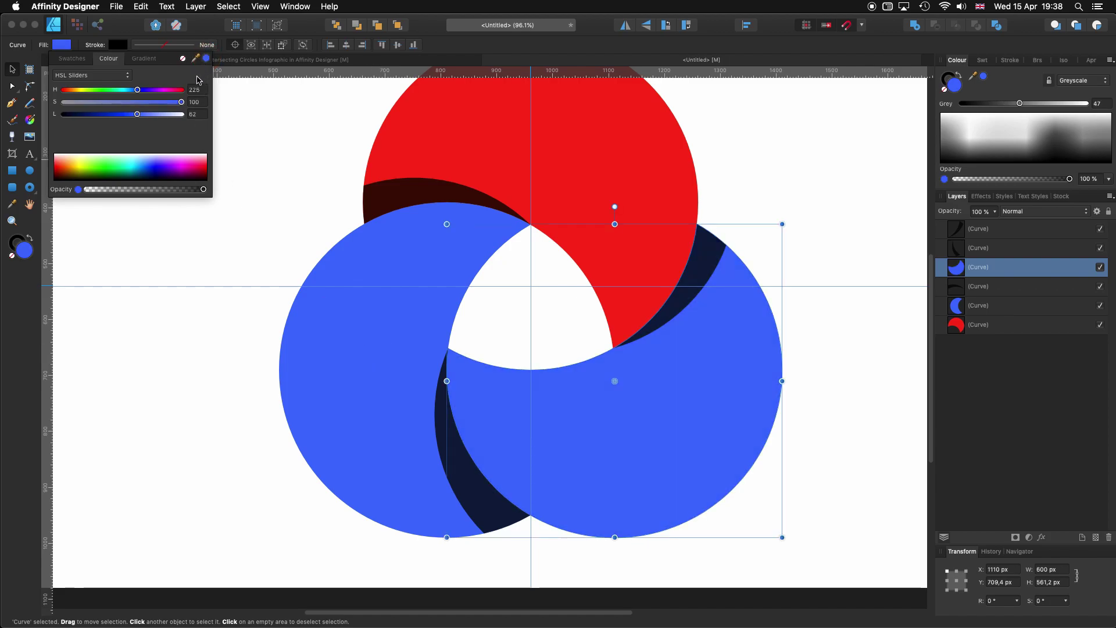
{"action": "left_click_drag", "start_coordinate": [139, 93], "coordinate": [127, 93]}
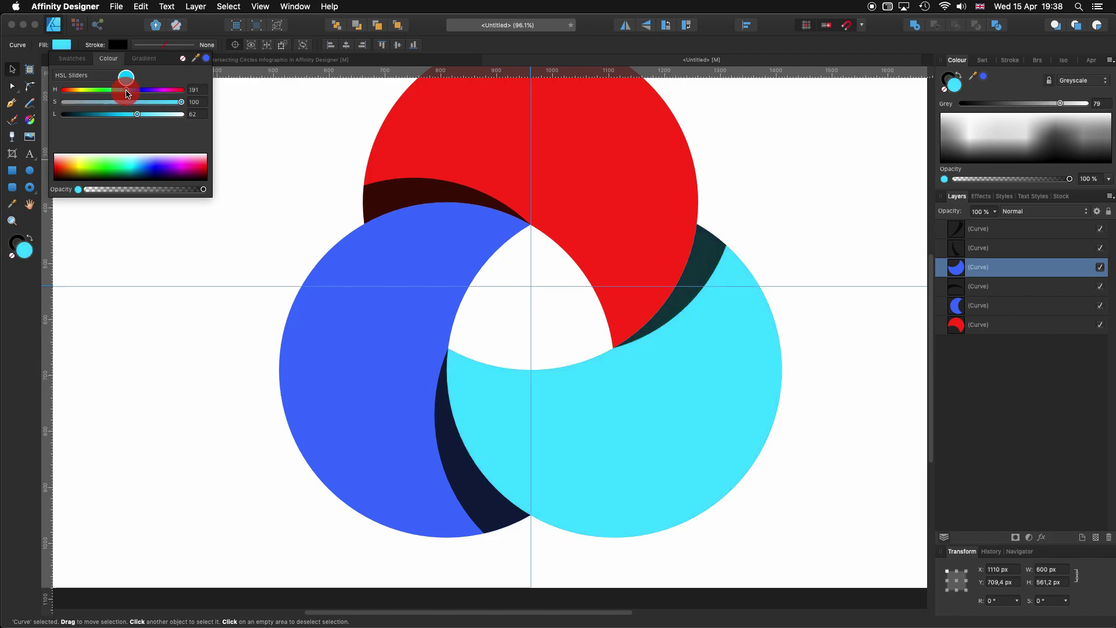
- Apply the left crescent's sampled blue to the upper shape, shift its hue to 0 for red, and deselect it
{"action": "left_click", "coordinate": [478, 107]}
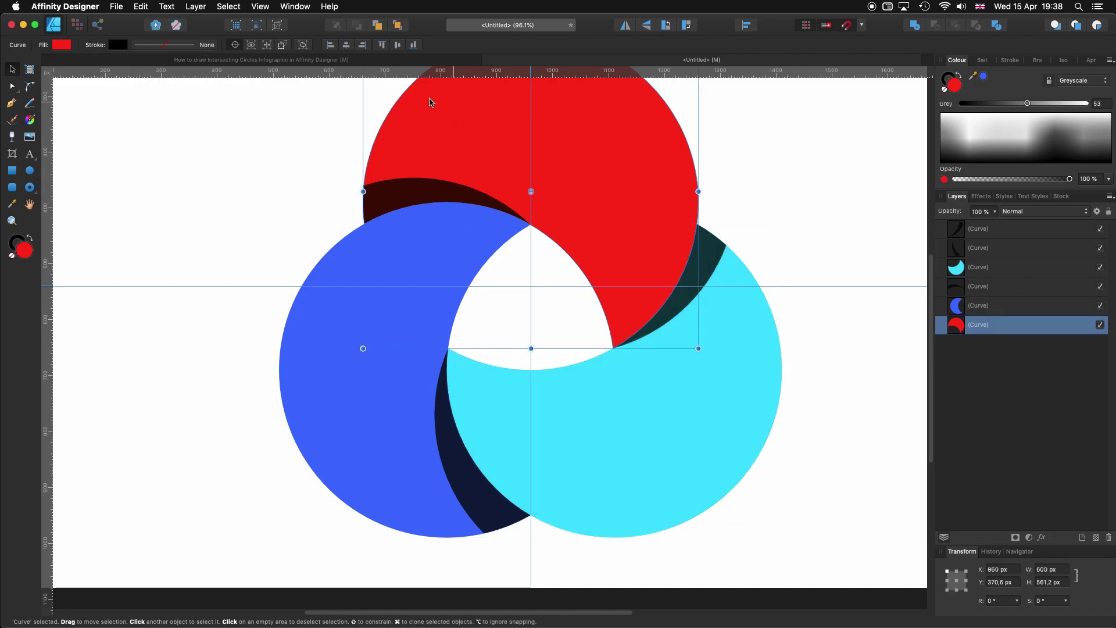
{"action": "left_click", "coordinate": [64, 46]}
{"action": "left_click_drag", "start_coordinate": [195, 57], "coordinate": [356, 333]}
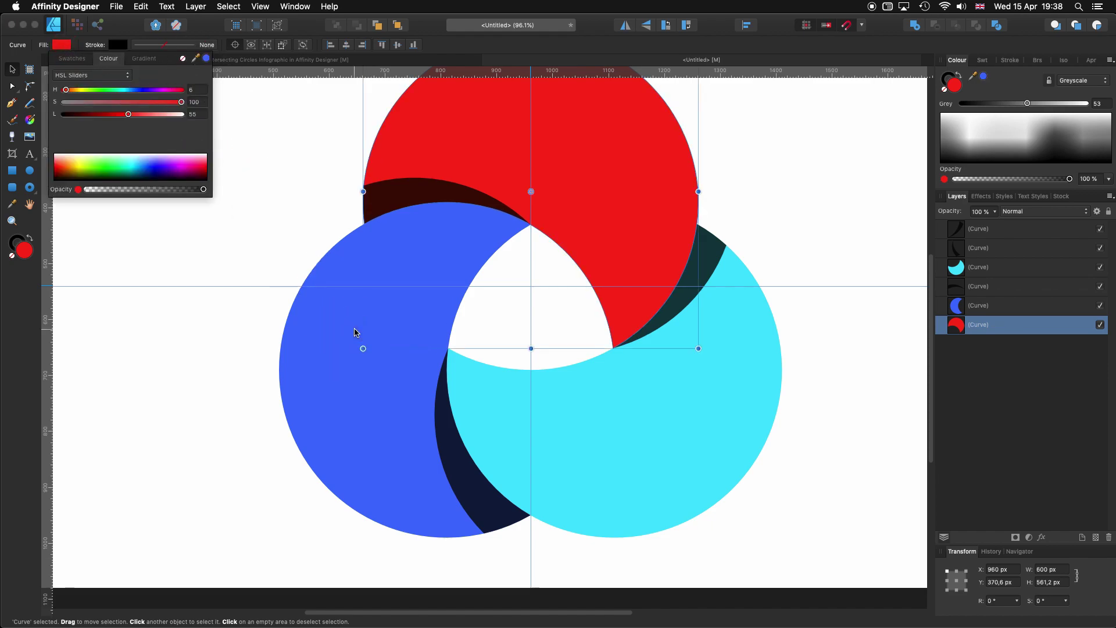
{"action": "left_click", "coordinate": [205, 58]}
{"action": "left_click_drag", "start_coordinate": [140, 95], "coordinate": [67, 97]}
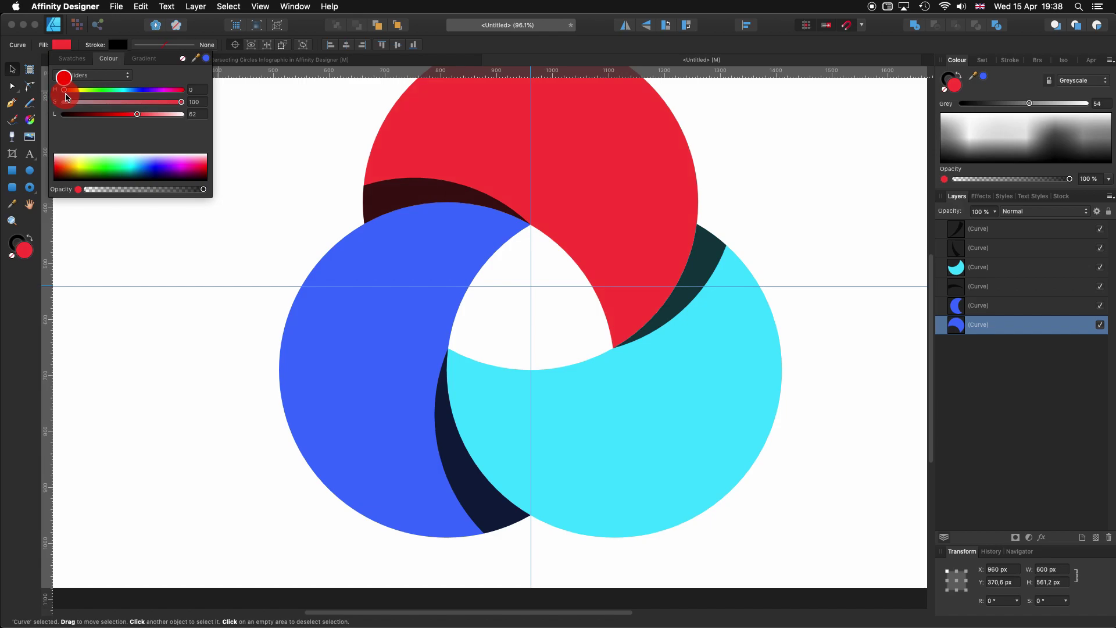
{"action": "left_click", "coordinate": [144, 265]}
- Lower the opacity of the three dark shadow slivers to 24%, comparing with the finished example
{"action": "left_click", "coordinate": [388, 198]}
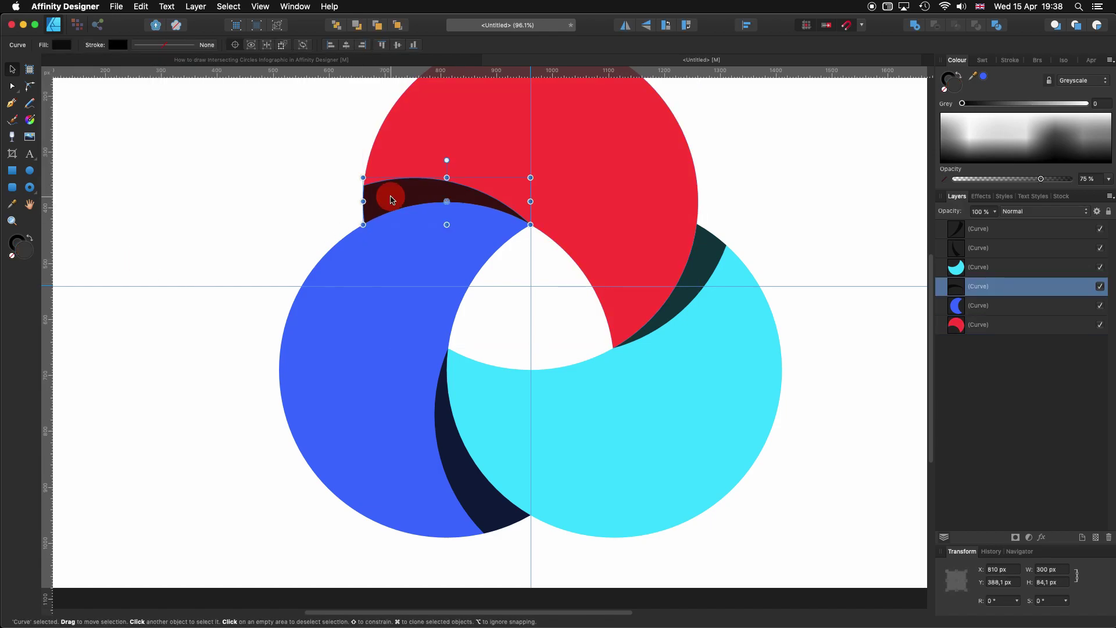
{"action": "left_click", "coordinate": [472, 483], "text": "shift"}
{"action": "left_click", "coordinate": [709, 266], "text": "shift"}
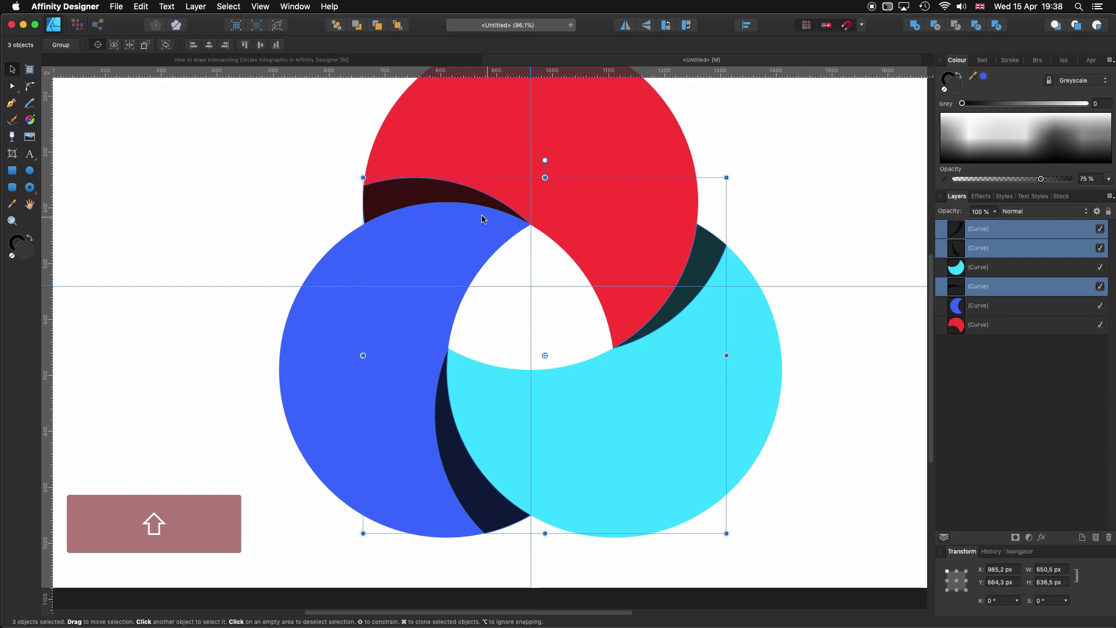
{"action": "left_click", "coordinate": [334, 59]}
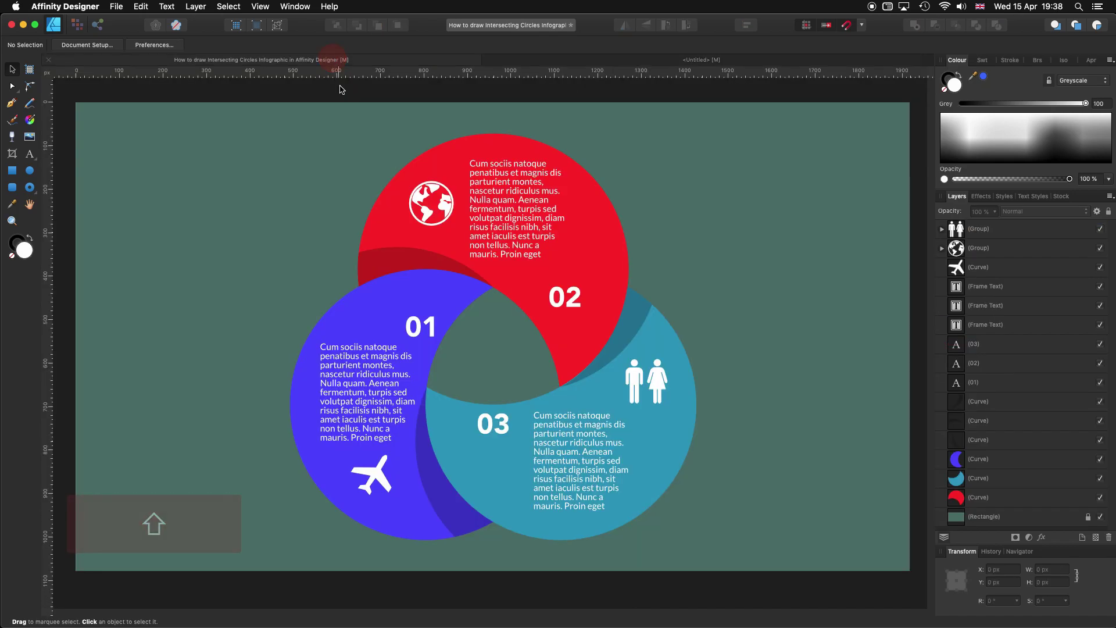
{"action": "left_click", "coordinate": [664, 63]}
{"action": "left_click_drag", "start_coordinate": [1043, 179], "coordinate": [981, 191]}
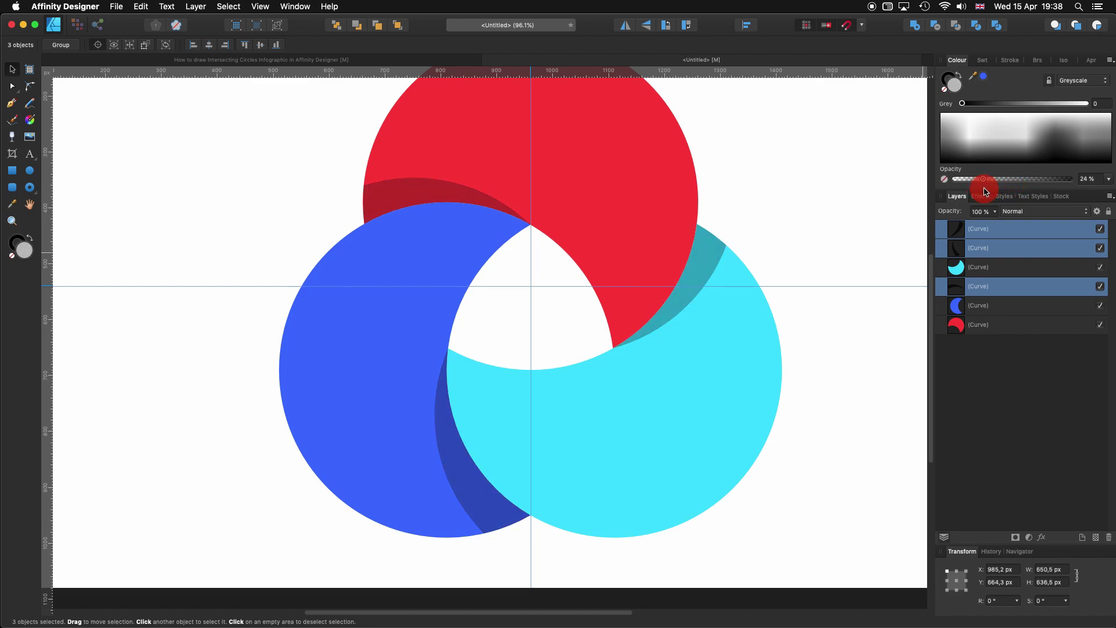
- Select all six crescent and shadow shapes and group them
{"action": "scroll", "coordinate": [795, 242], "scroll_direction": "down", "scroll_amount": 2}
{"action": "scroll", "coordinate": [773, 366], "scroll_direction": "down", "scroll_amount": 2}
{"action": "left_click_drag", "start_coordinate": [313, 116], "coordinate": [795, 512]}
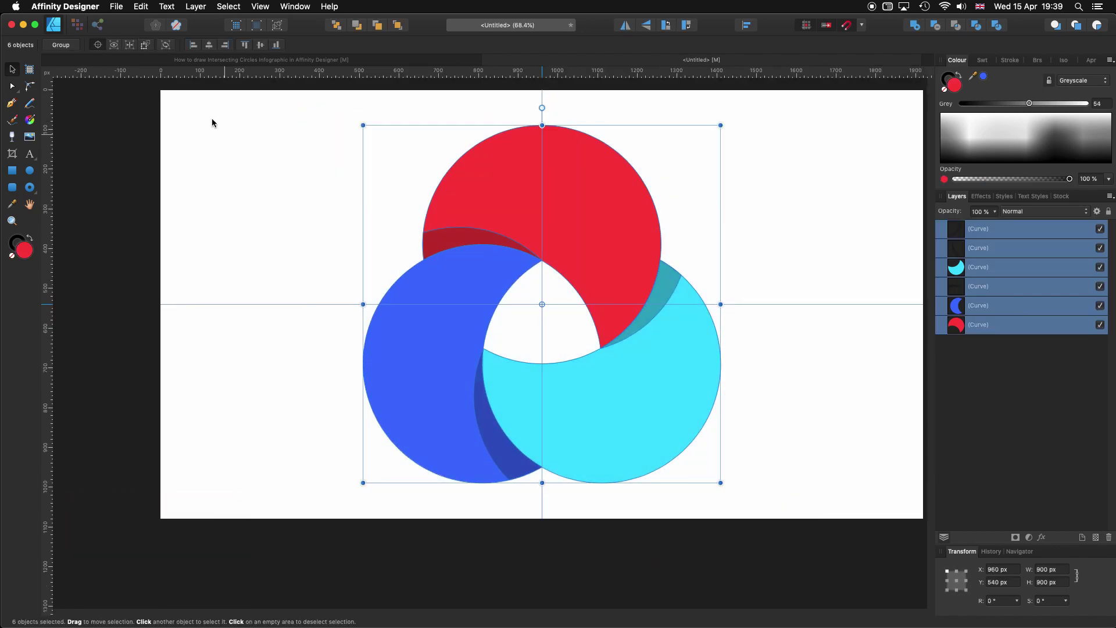
{"action": "left_click", "coordinate": [61, 46]}
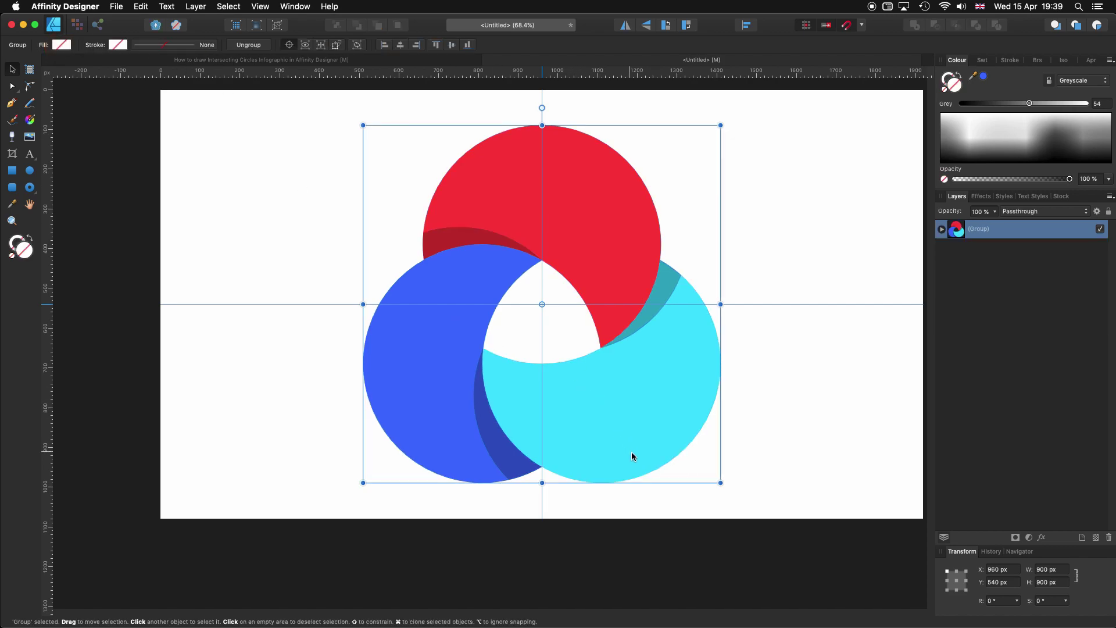
- Try scaling the grouped circles down from the lower-right corner, undo the resize, and deselect the group
{"action": "left_click_drag", "start_coordinate": [719, 482], "coordinate": [673, 443]}
{"action": "key", "text": "super+z"}
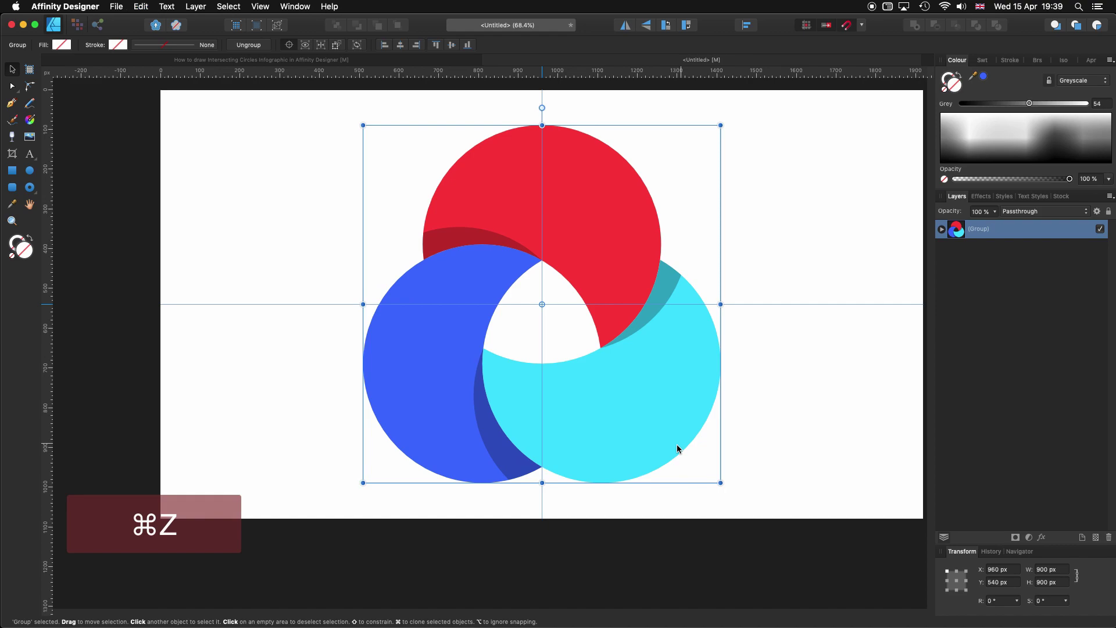
{"action": "left_click", "coordinate": [774, 392]}
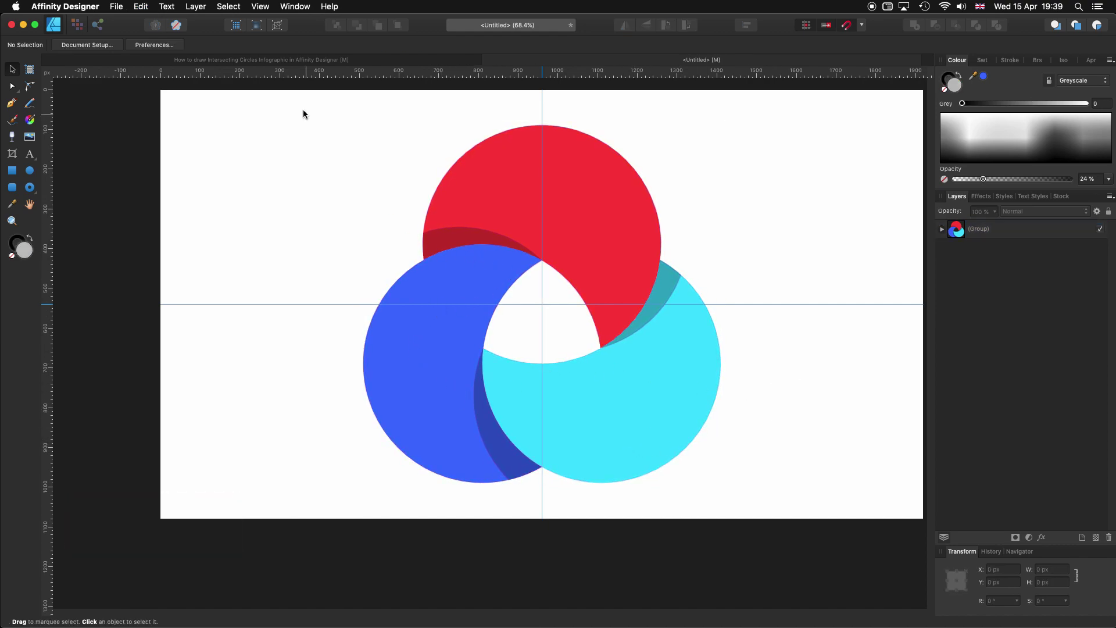
- Check the finished example's number labels and add the art text "01" beside the blue crescent
{"action": "left_click", "coordinate": [308, 61]}
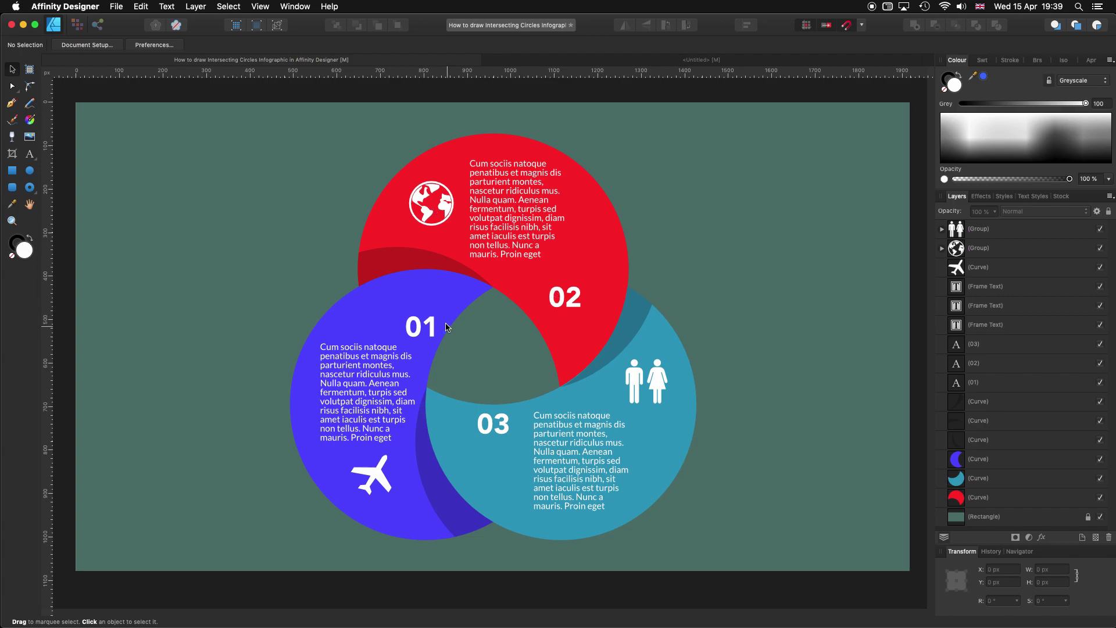
{"action": "left_click", "coordinate": [651, 61]}
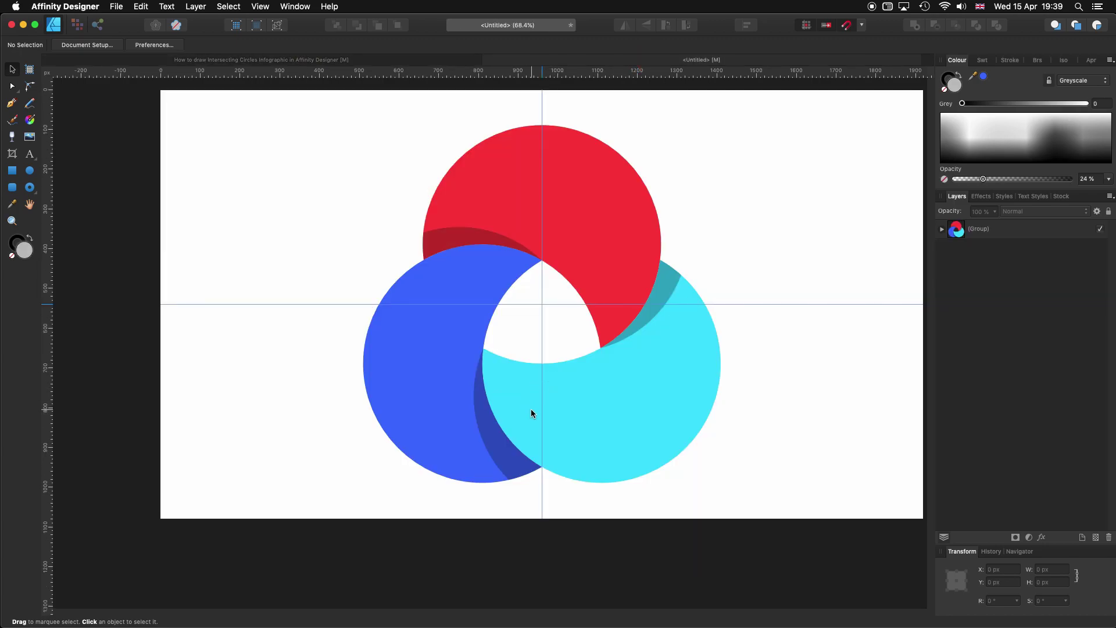
{"action": "scroll", "coordinate": [531, 409], "scroll_direction": "up", "scroll_amount": 1}
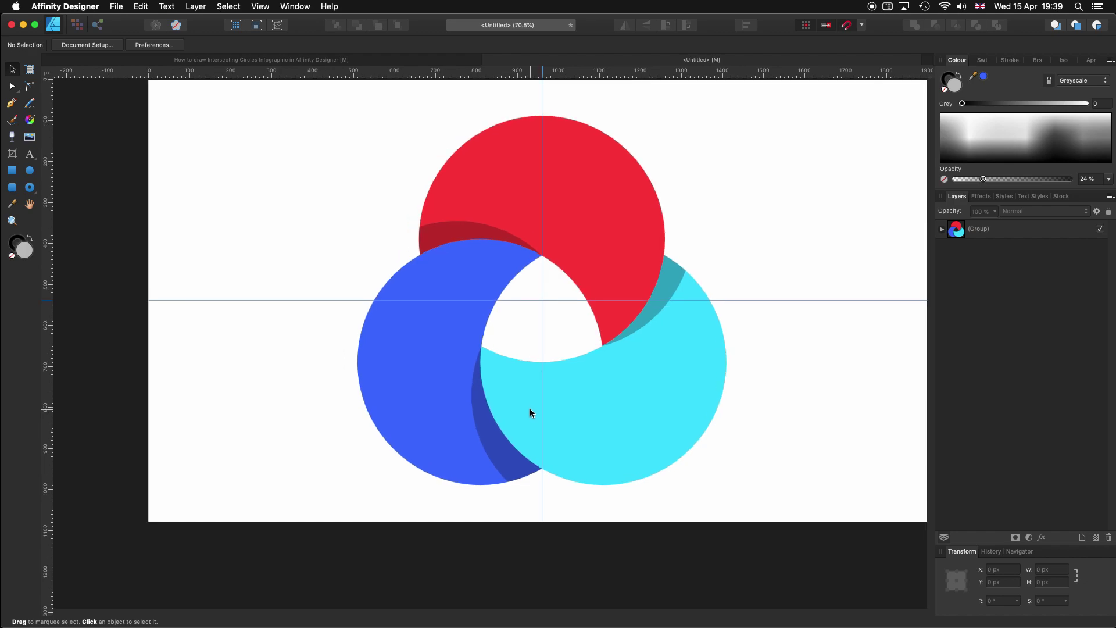
{"action": "left_click", "coordinate": [30, 154]}
{"action": "left_click", "coordinate": [274, 387]}
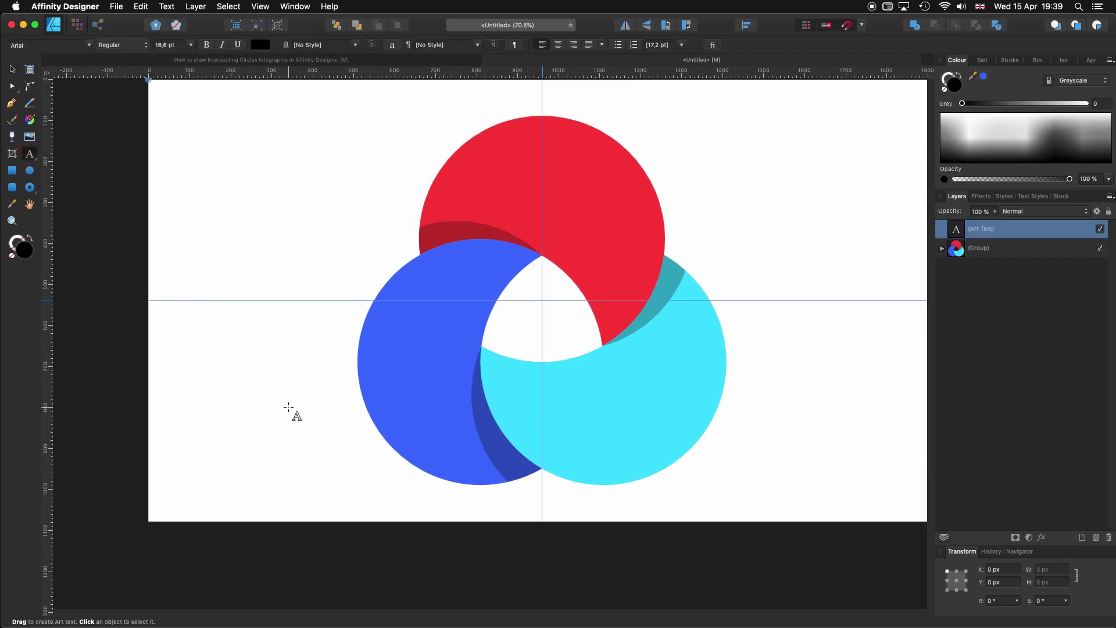
{"action": "type", "text": "01"}
{"action": "key", "text": "Escape"}
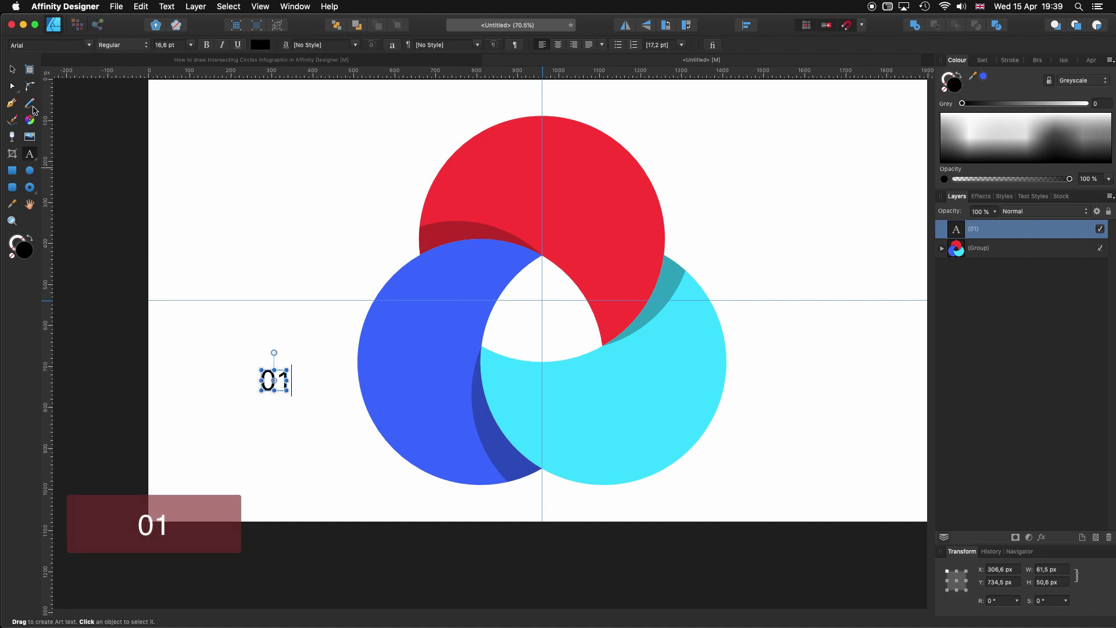
- Try to change the 01 label's font to Avenir
{"action": "left_click", "coordinate": [90, 45]}
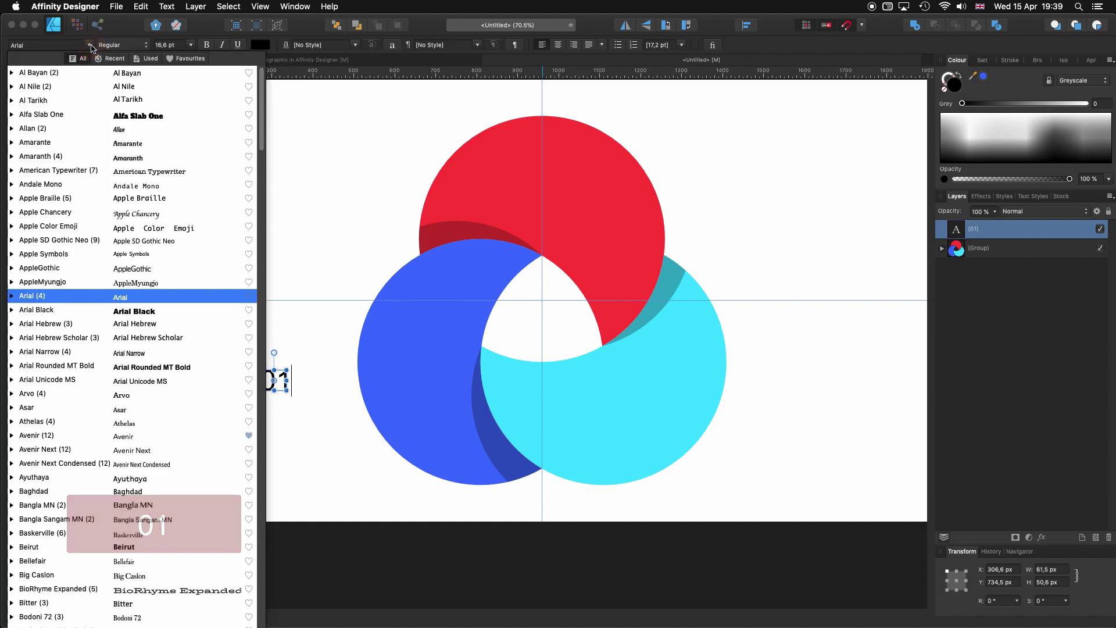
{"action": "left_click", "coordinate": [180, 58]}
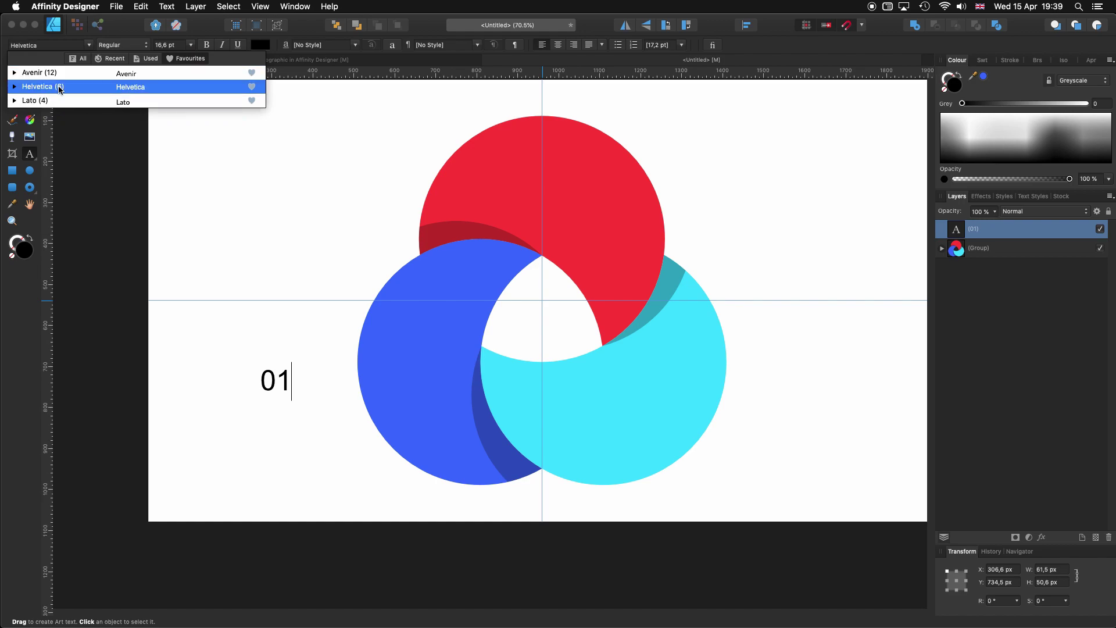
{"action": "left_click", "coordinate": [60, 73]}
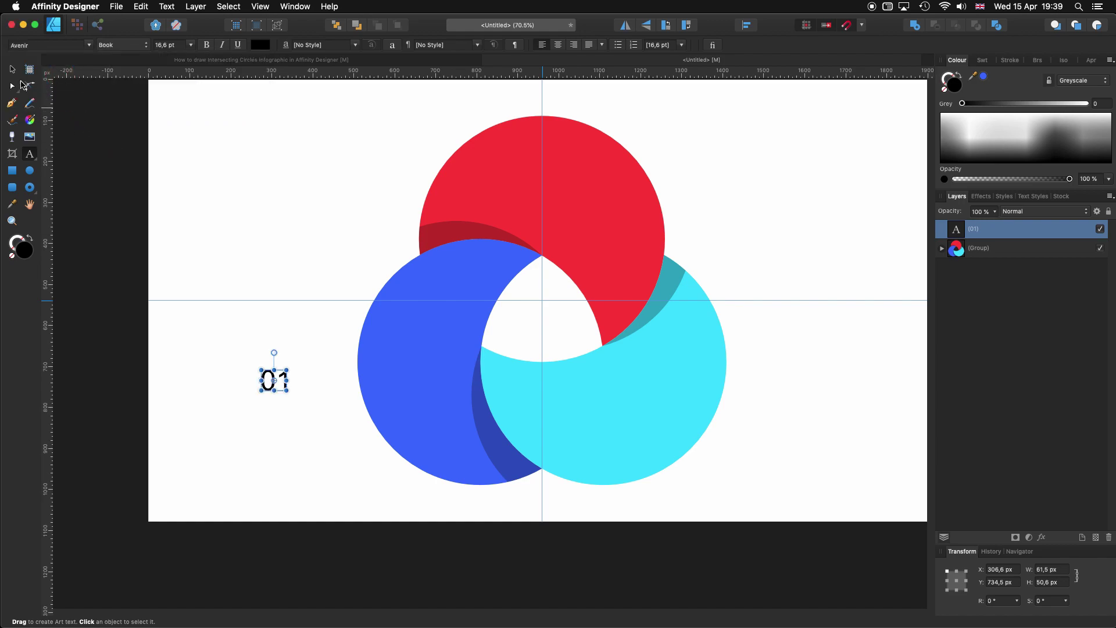
{"action": "left_click", "coordinate": [14, 70]}
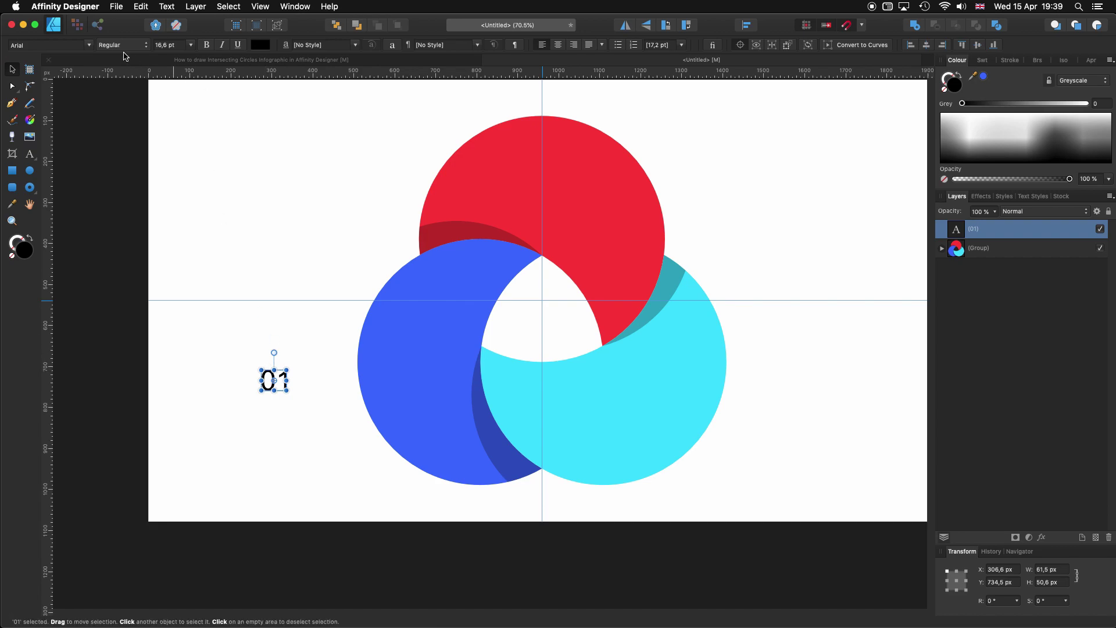
- Format the 01 label in Lato Bold at 18 pt
{"action": "left_click", "coordinate": [90, 45]}
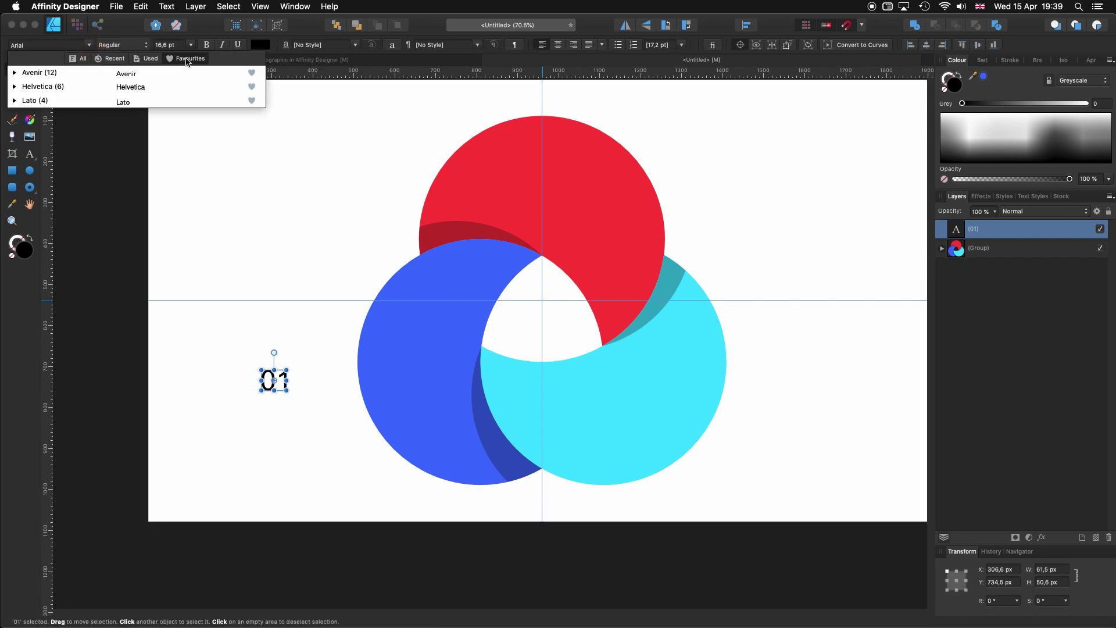
{"action": "left_click", "coordinate": [63, 103]}
{"action": "left_click", "coordinate": [191, 47]}
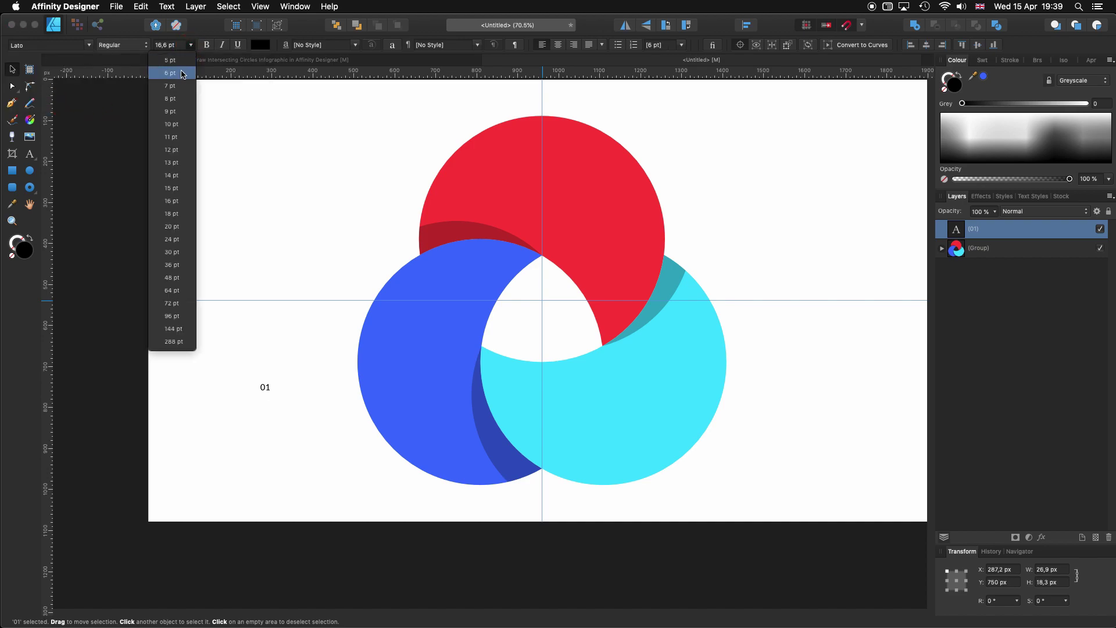
{"action": "left_click", "coordinate": [171, 214]}
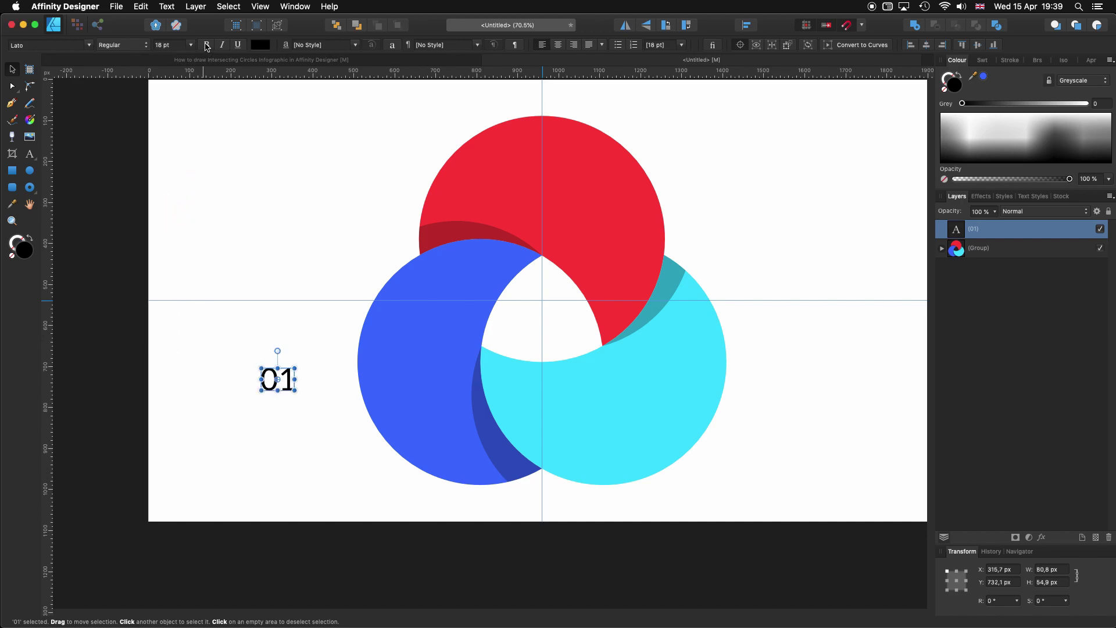
{"action": "left_click", "coordinate": [122, 45]}
{"action": "left_click", "coordinate": [126, 65]}
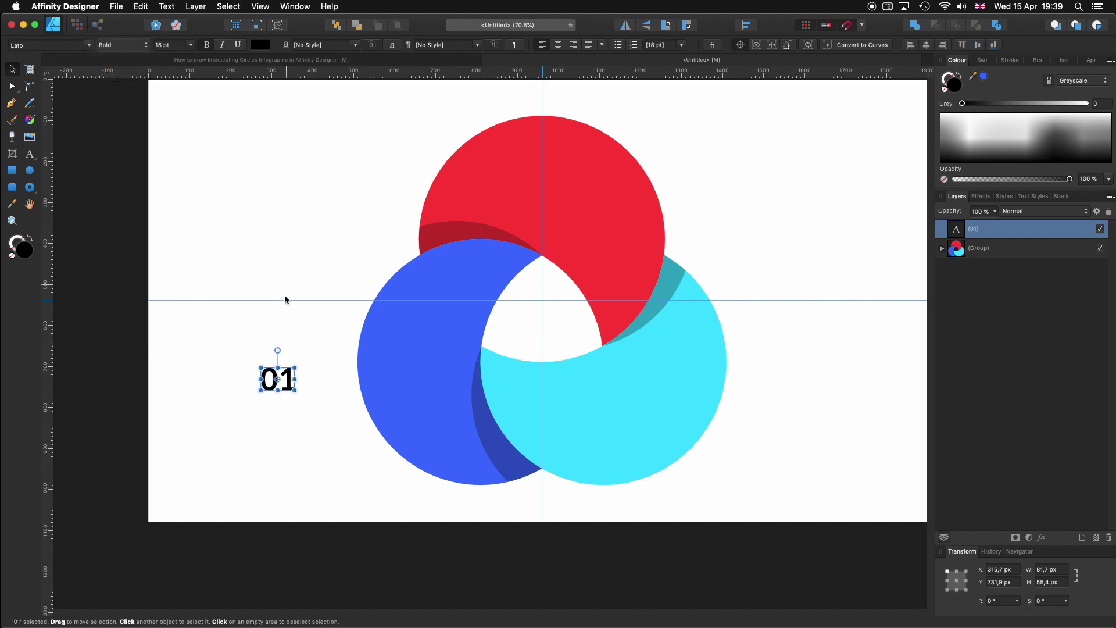
- Place copies of the 01 label on the blue, red and cyan crescents and change the red one to 02
{"action": "left_click_drag", "start_coordinate": [290, 387], "coordinate": [565, 397]}
{"action": "left_click", "coordinate": [605, 240]}
{"action": "key", "text": "t"}
{"action": "key", "text": "BackSpace"}
{"action": "type", "text": "2"}
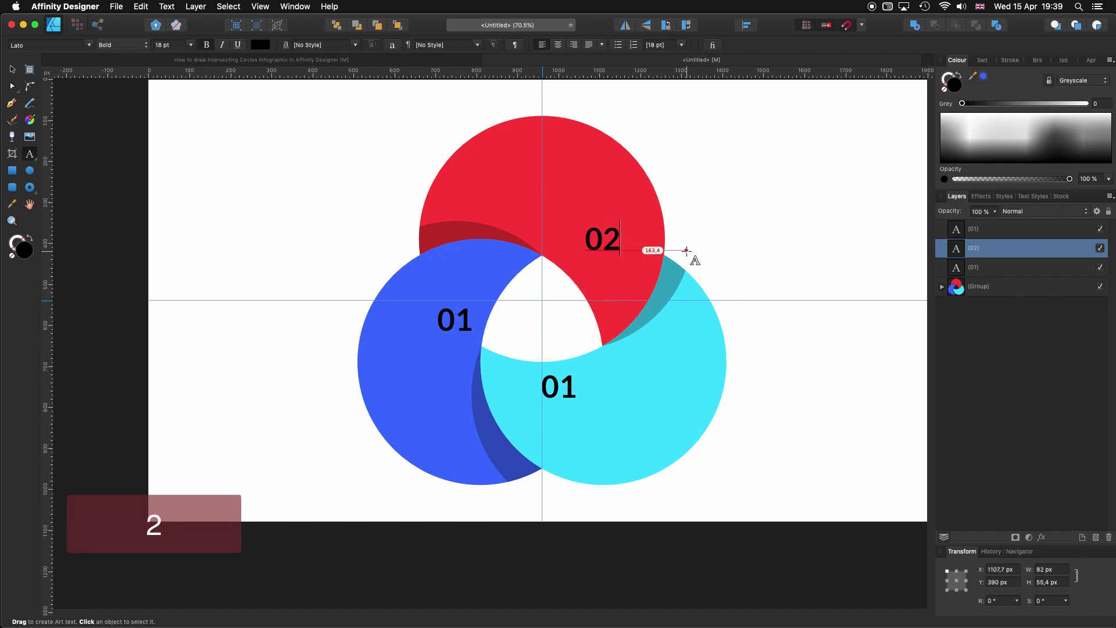
- Change the cyan crescent's label to 03 and move it slightly down
{"action": "double_click", "coordinate": [559, 386]}
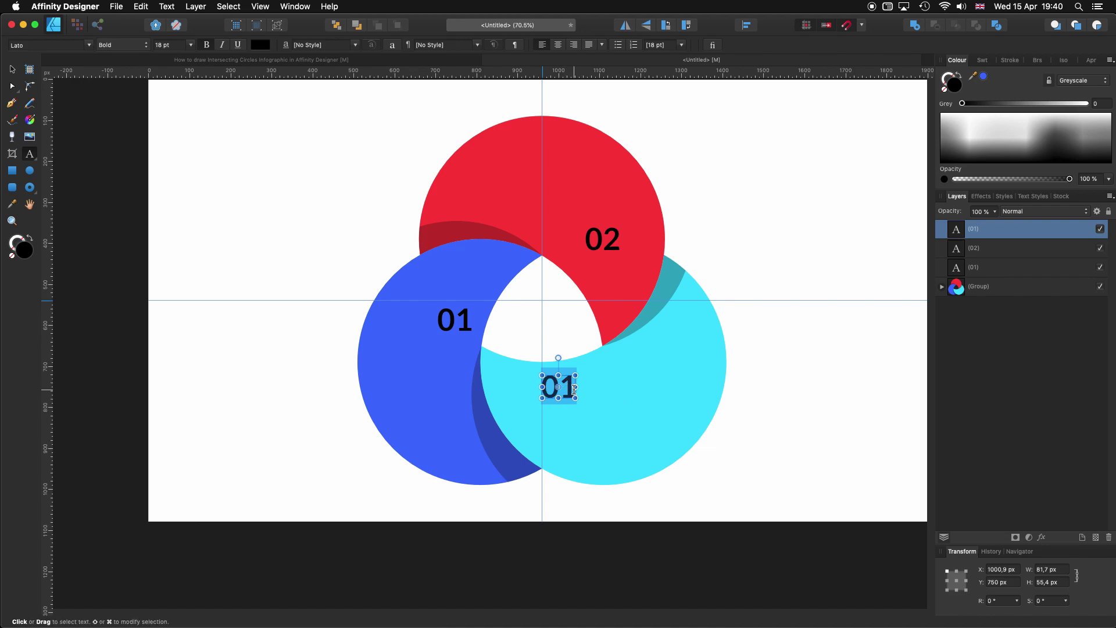
{"action": "key", "text": "Escape"}
{"action": "key", "text": "Return"}
{"action": "key", "text": "BackSpace"}
{"action": "type", "text": "3"}
{"action": "left_click", "coordinate": [12, 69]}
{"action": "left_click", "coordinate": [222, 261]}
{"action": "left_click_drag", "start_coordinate": [563, 388], "coordinate": [568, 401]}
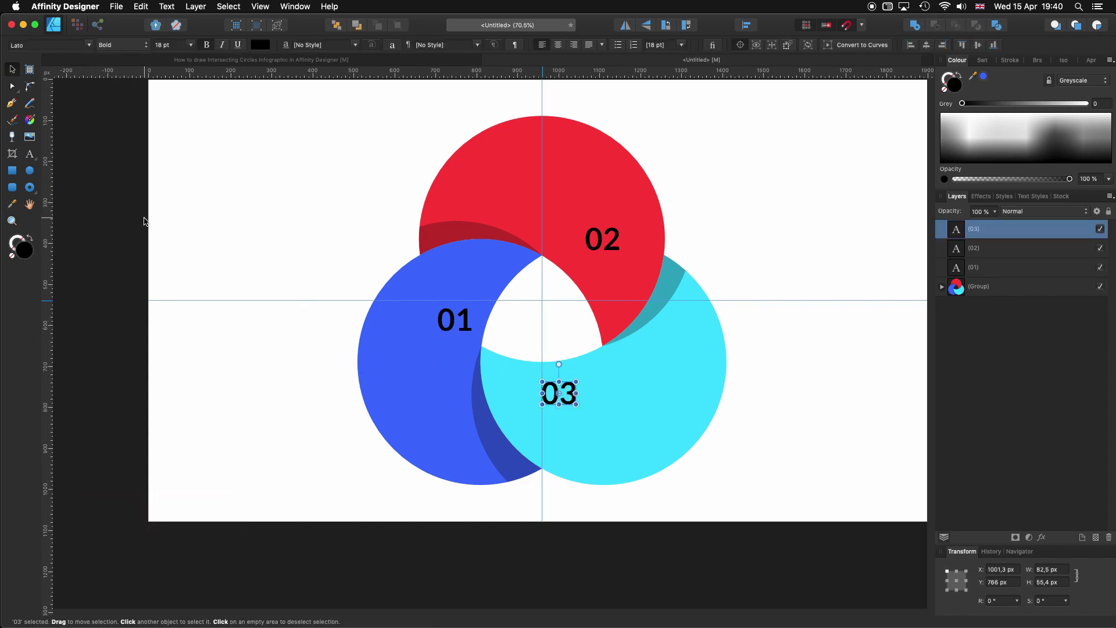
- Draw a text frame about 229 by 262 px below 01 on the blue crescent and fill it with filler text
{"action": "left_click_drag", "start_coordinate": [29, 155], "coordinate": [100, 176]}
{"action": "left_click_drag", "start_coordinate": [380, 356], "coordinate": [473, 461]}
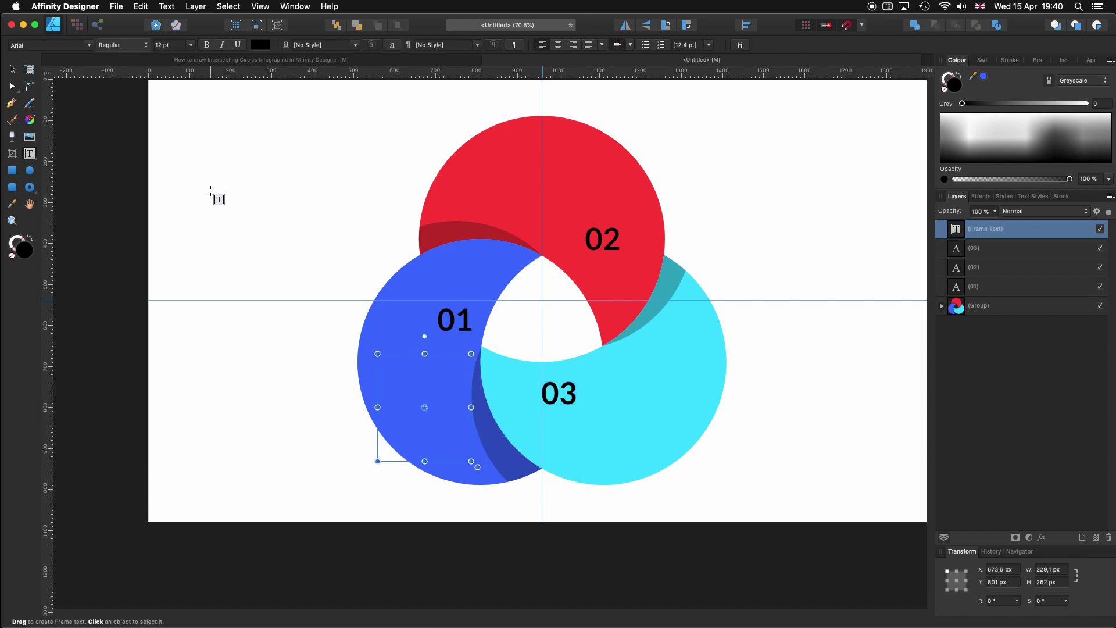
{"action": "right_click", "coordinate": [386, 374]}
{"action": "left_click", "coordinate": [435, 501]}
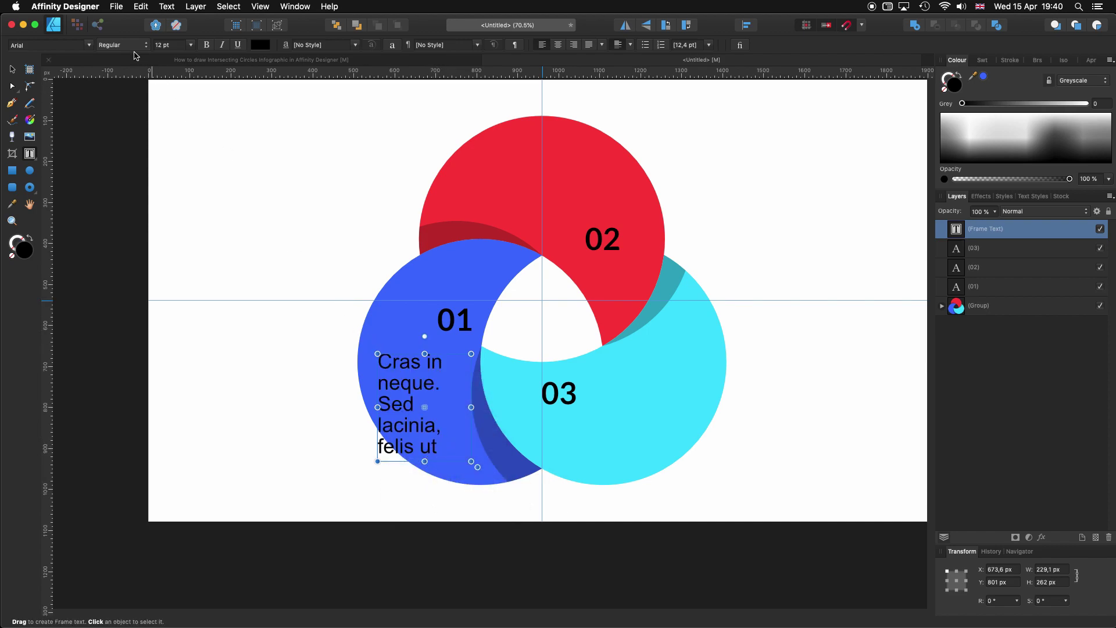
- Try to set the filler text to Helvetica at 6 pt while still editing the frame
{"action": "left_click", "coordinate": [88, 45]}
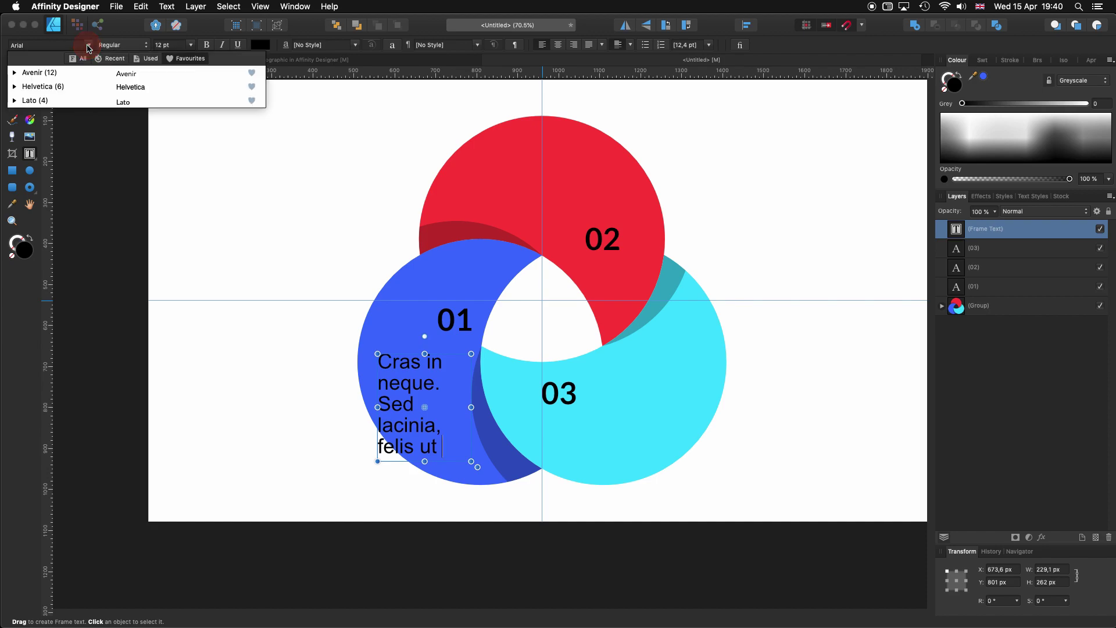
{"action": "left_click", "coordinate": [53, 87]}
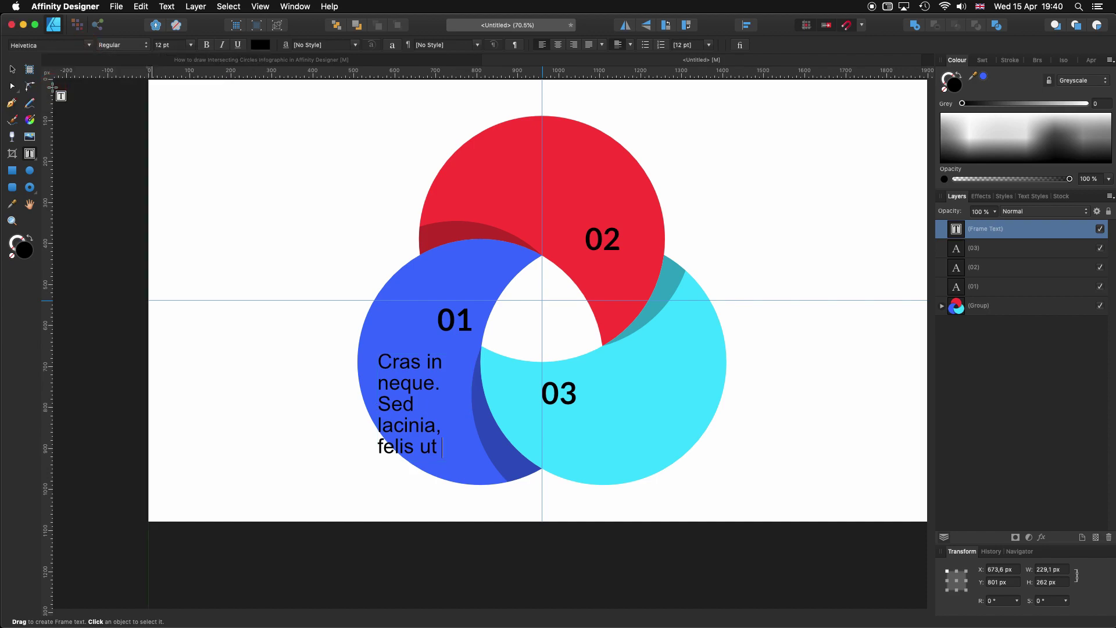
{"action": "left_click", "coordinate": [191, 45]}
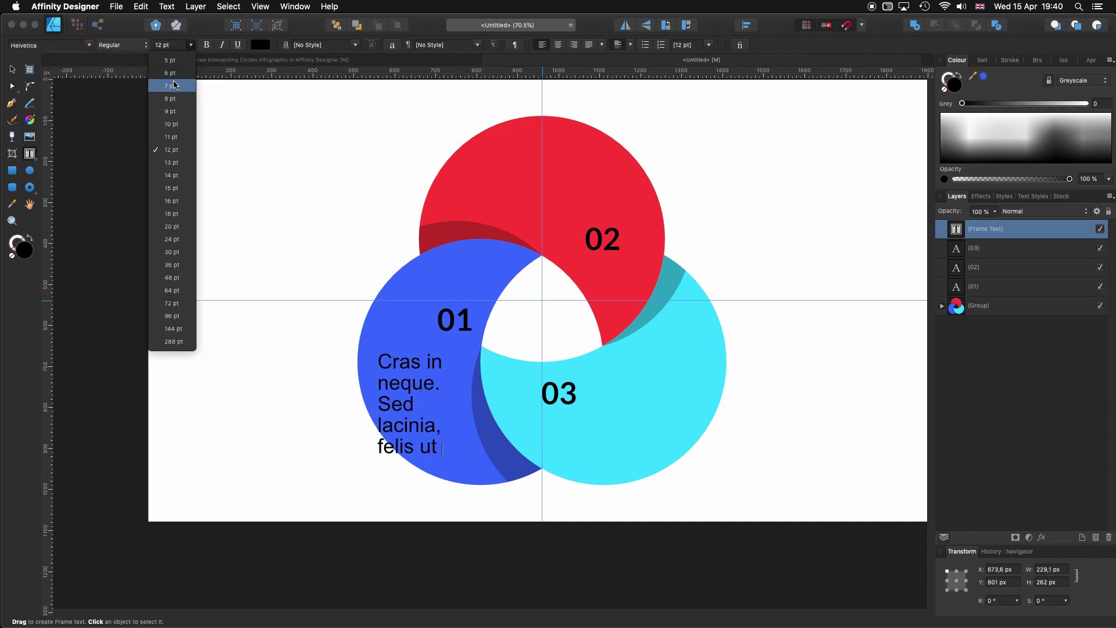
{"action": "left_click", "coordinate": [173, 74]}
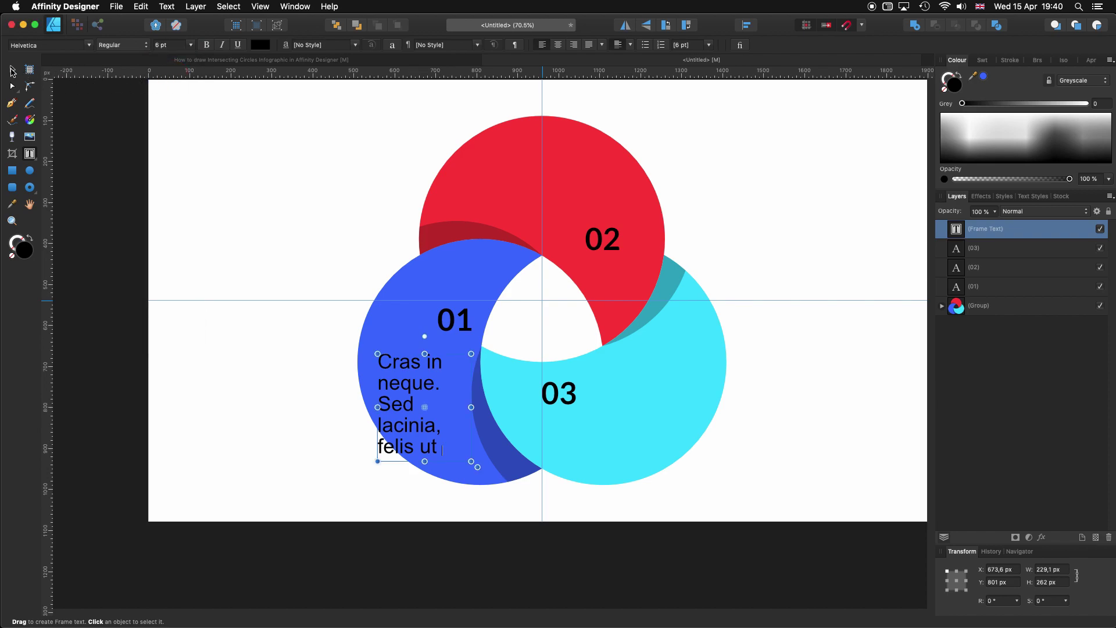
{"action": "left_click", "coordinate": [12, 71]}
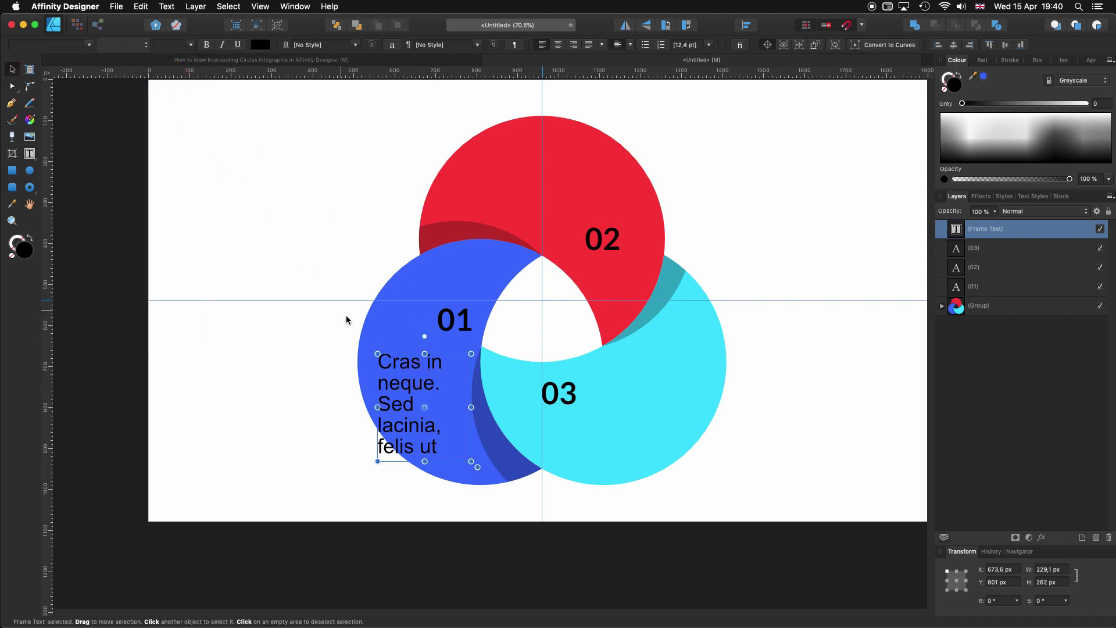
- Set the whole text frame's font to Helvetica Regular
{"action": "left_click", "coordinate": [50, 45]}
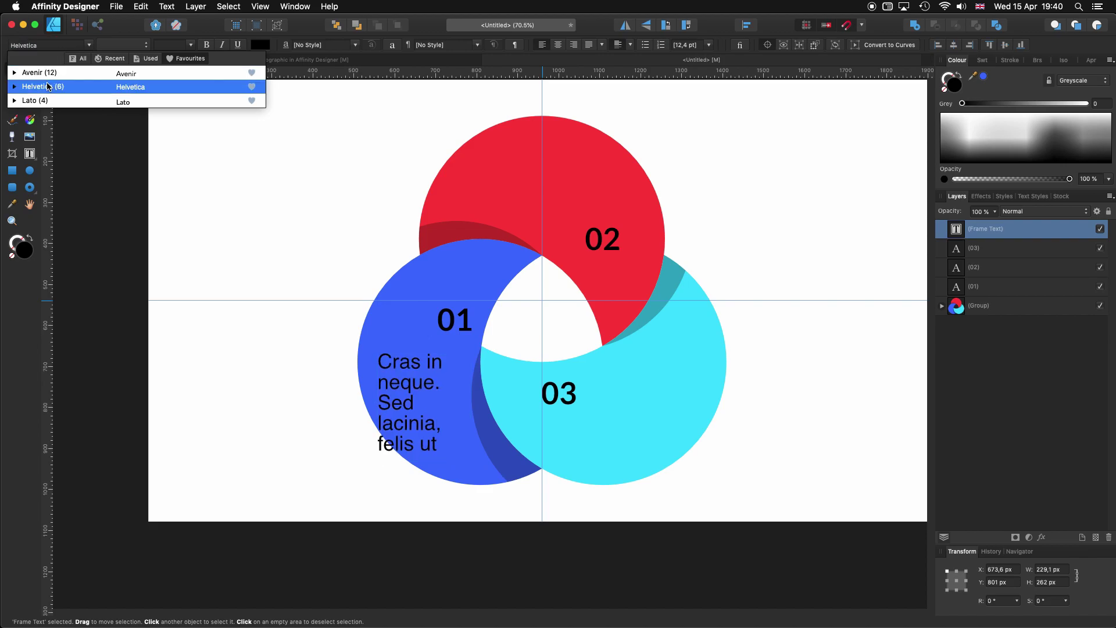
{"action": "left_click", "coordinate": [128, 86]}
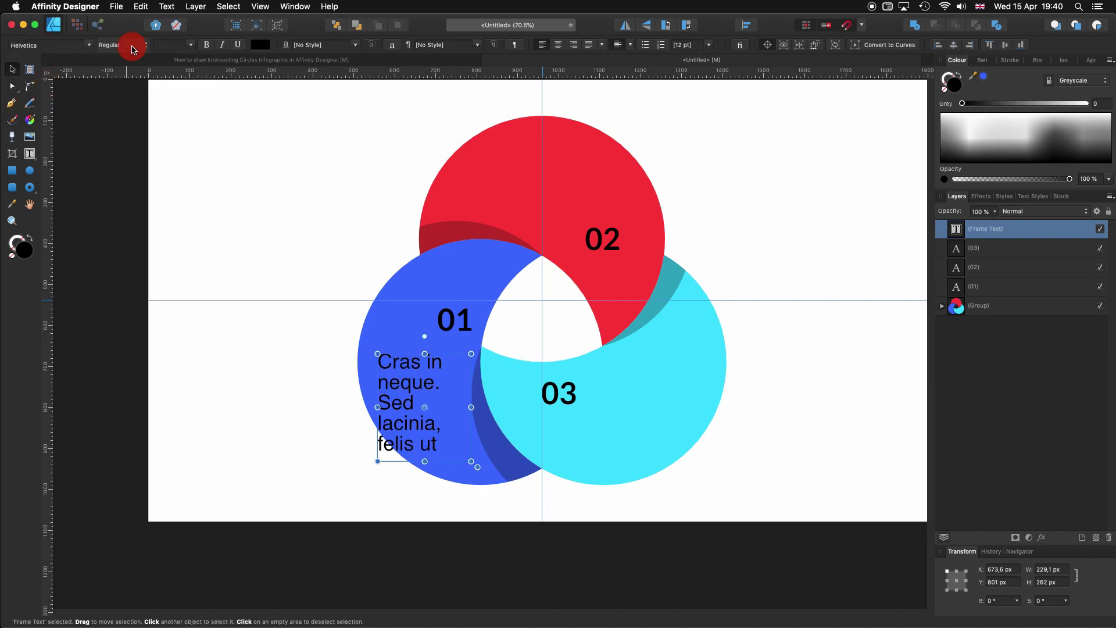
{"action": "left_click", "coordinate": [132, 47]}
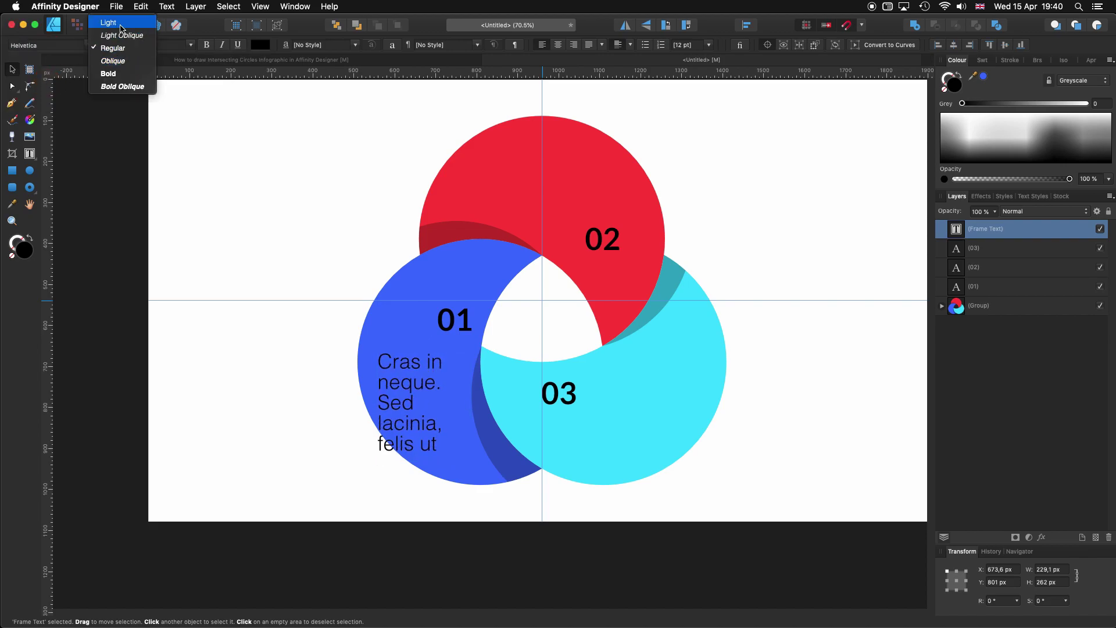
{"action": "left_click", "coordinate": [119, 49]}
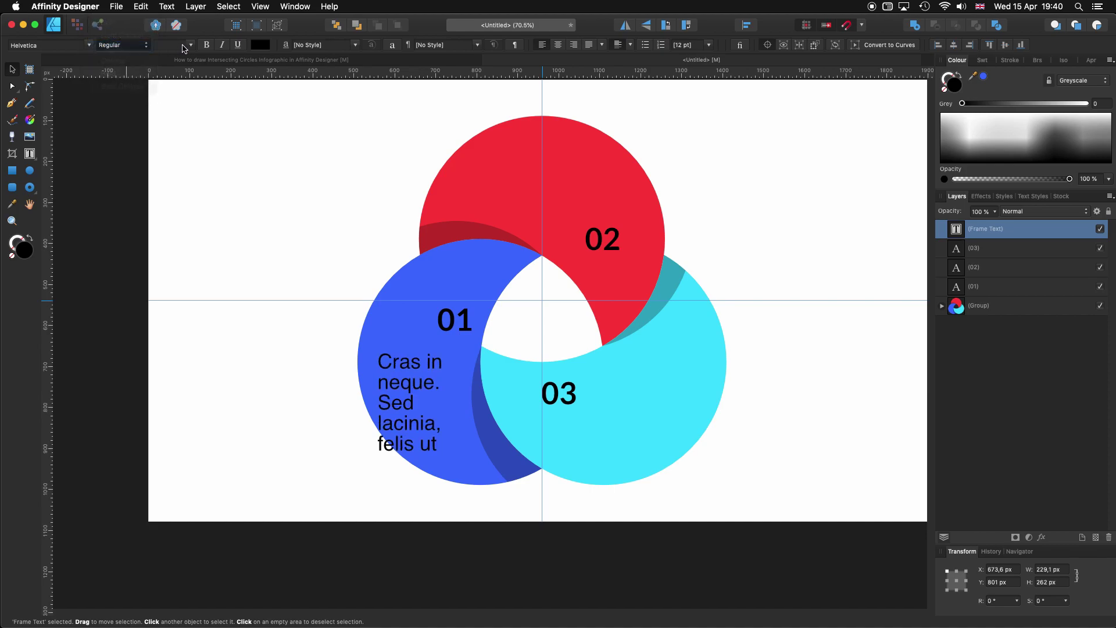
- Set the blue crescent's filler text to 6 pt and scale its frame down to about 188 by 215 px
{"action": "left_click", "coordinate": [190, 45]}
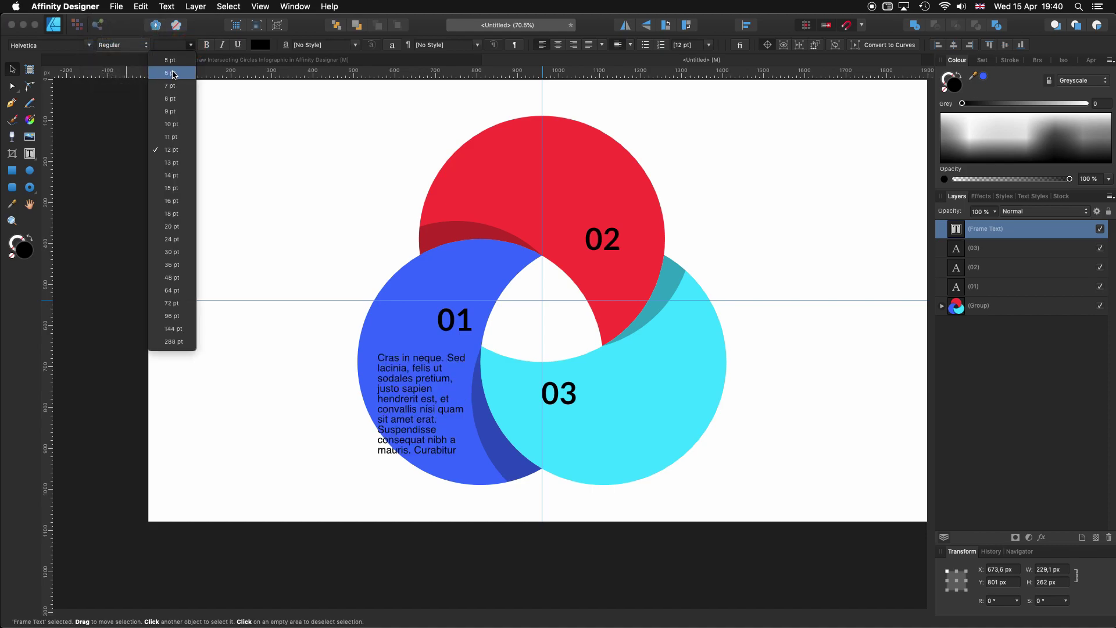
{"action": "left_click", "coordinate": [173, 74]}
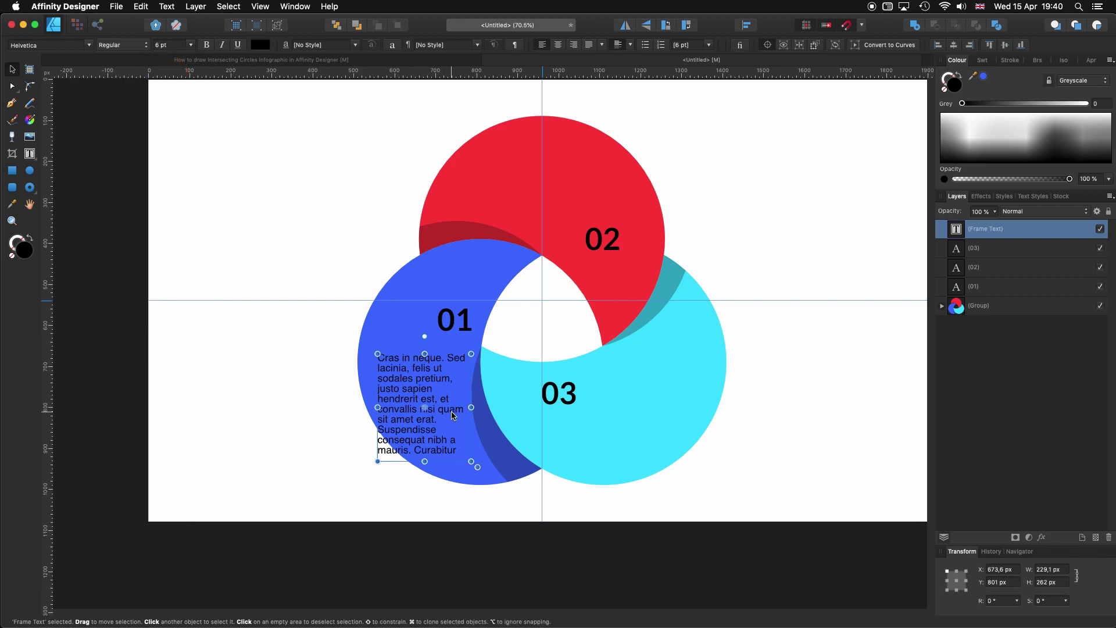
{"action": "left_click_drag", "start_coordinate": [472, 462], "coordinate": [461, 448]}
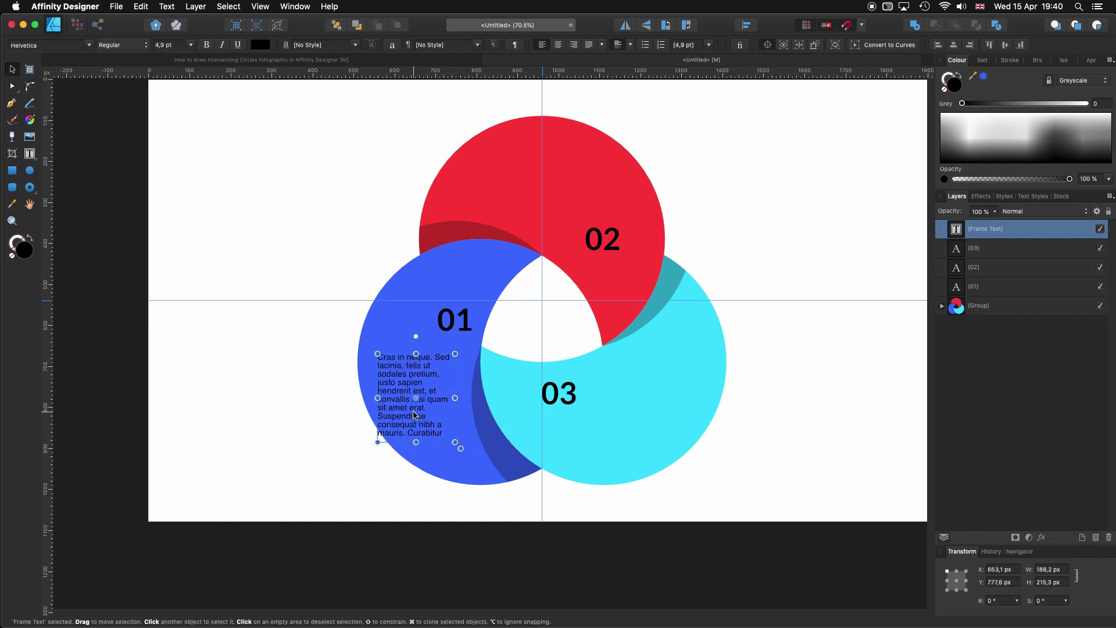
- Reposition the filler text frame below 01 and place copies of it on the red and cyan crescents
{"action": "left_click_drag", "start_coordinate": [407, 404], "coordinate": [619, 424]}
{"action": "key", "text": "alt"}
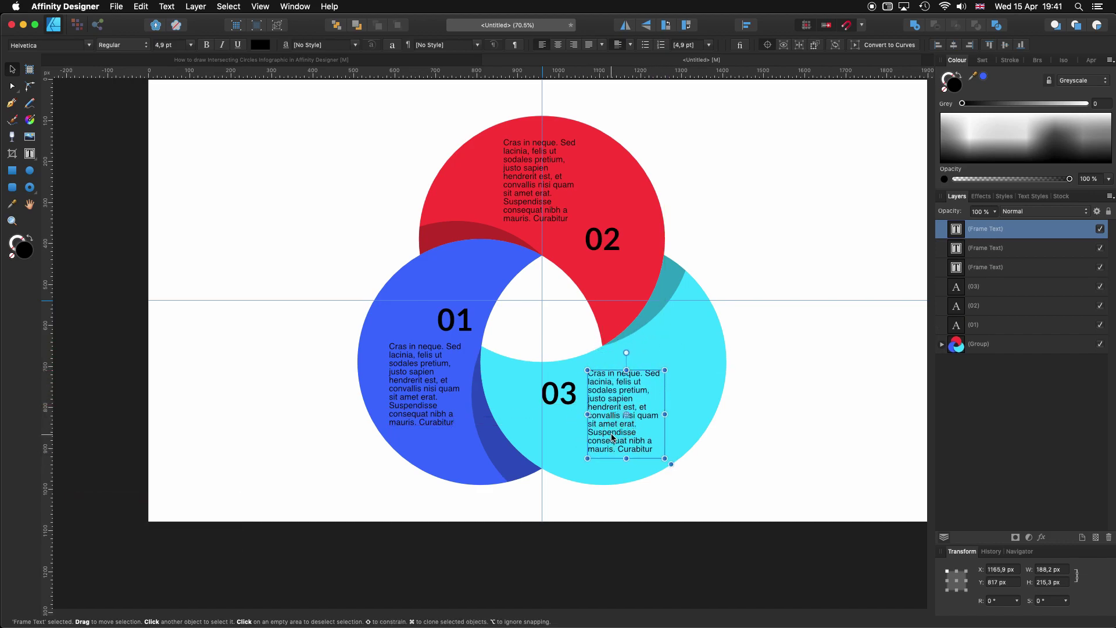
- Recolour the number labels 01, 02 and 03 white
{"action": "left_click", "coordinate": [448, 327]}
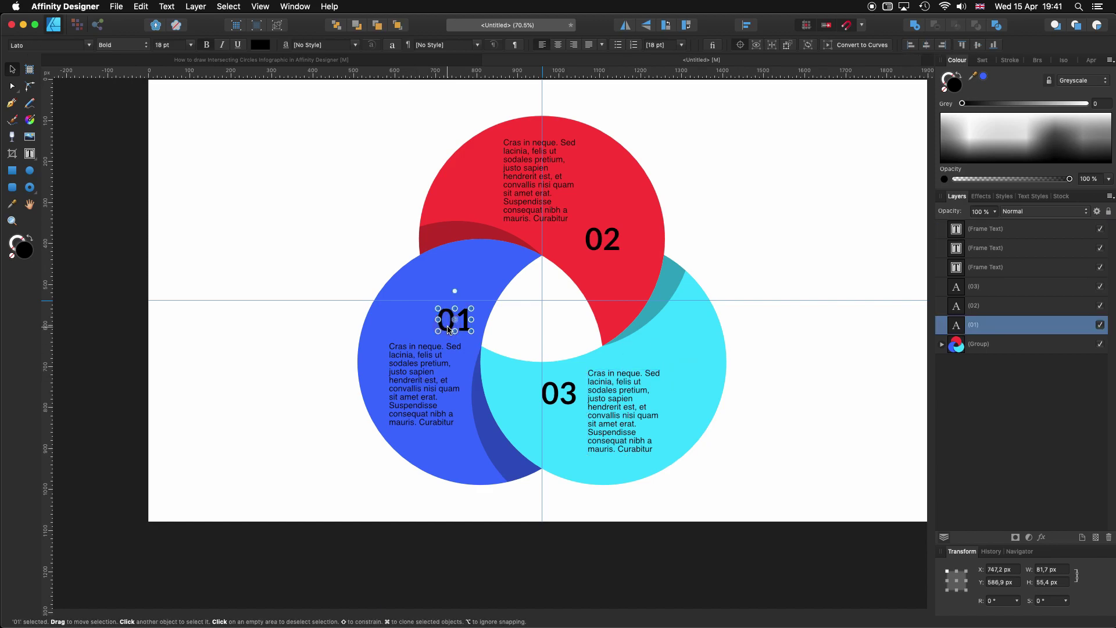
{"action": "left_click", "coordinate": [606, 241], "text": "shift"}
{"action": "left_click", "coordinate": [568, 403], "text": "shift"}
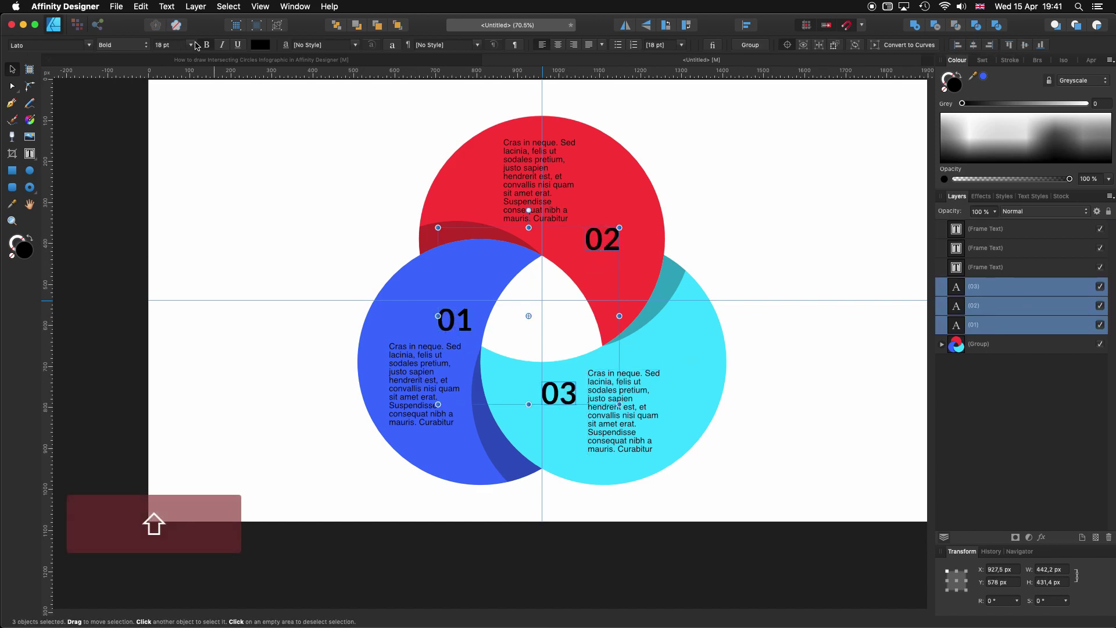
{"action": "left_click", "coordinate": [260, 45]}
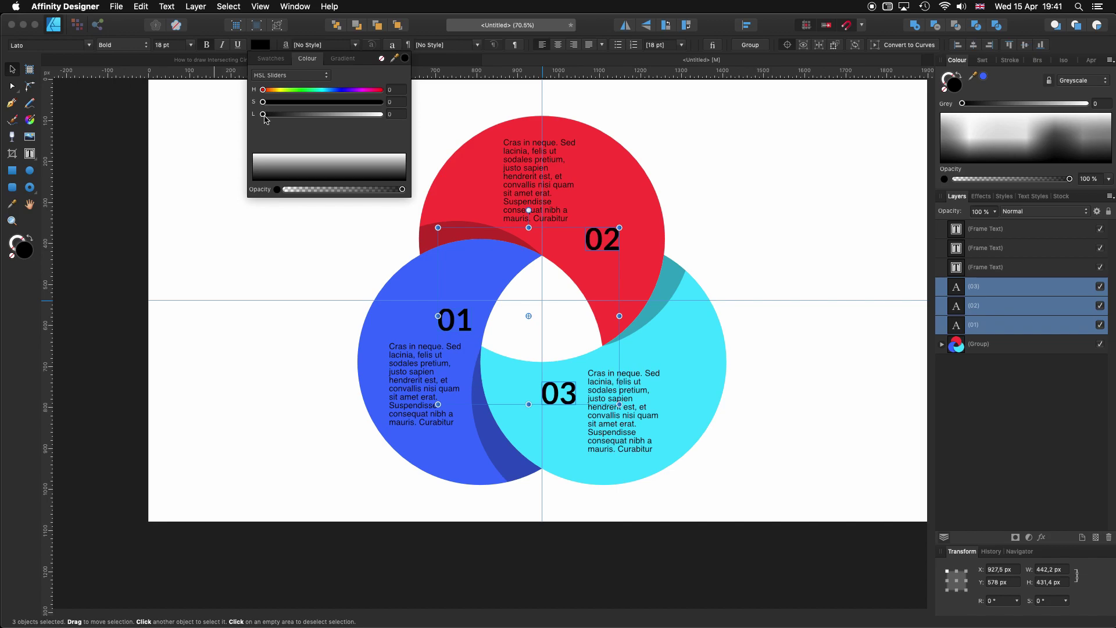
{"action": "left_click_drag", "start_coordinate": [263, 115], "coordinate": [383, 114]}
- Recolour all three filler text frames white by setting their lightness to 100, and deselect them
{"action": "left_click", "coordinate": [416, 353]}
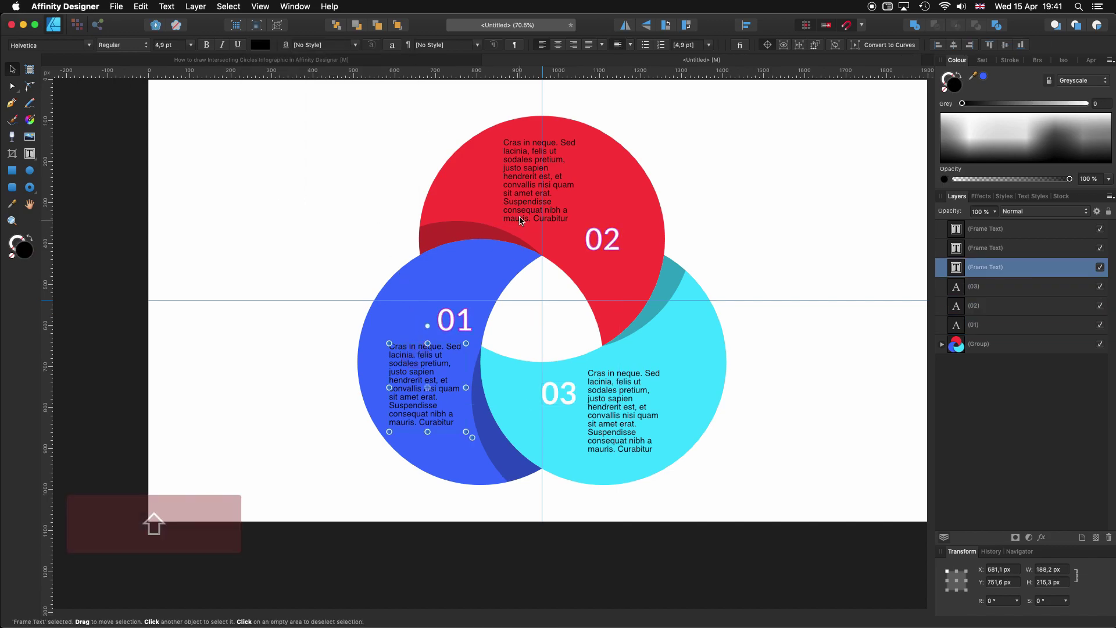
{"action": "left_click", "coordinate": [522, 225], "text": "shift"}
{"action": "left_click", "coordinate": [643, 399], "text": "shift"}
{"action": "left_click", "coordinate": [264, 47]}
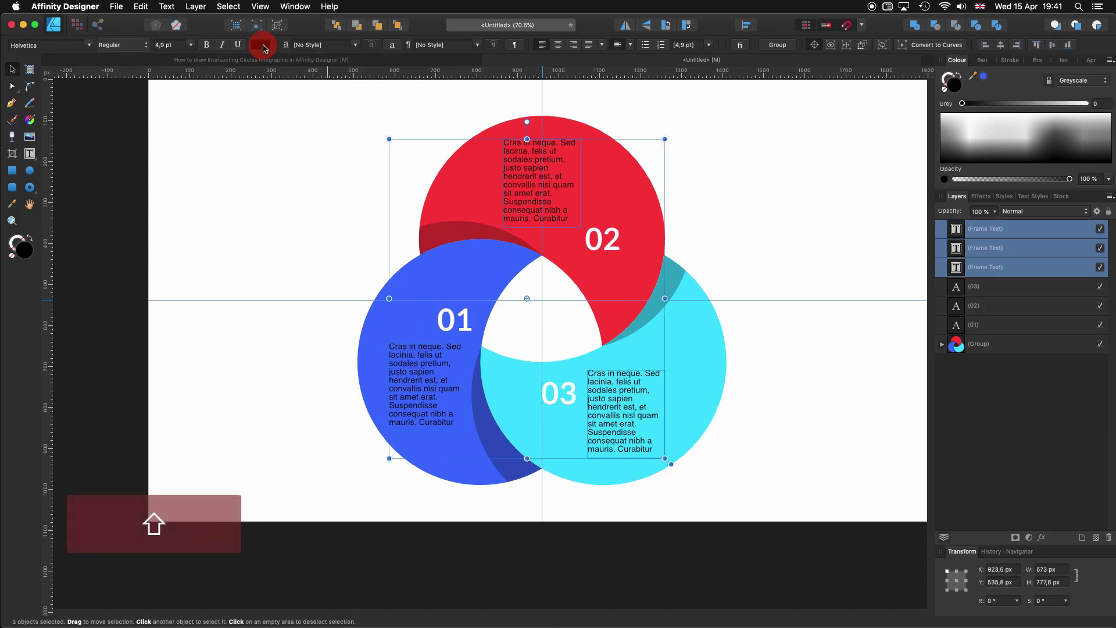
{"action": "left_click_drag", "start_coordinate": [265, 114], "coordinate": [420, 114]}
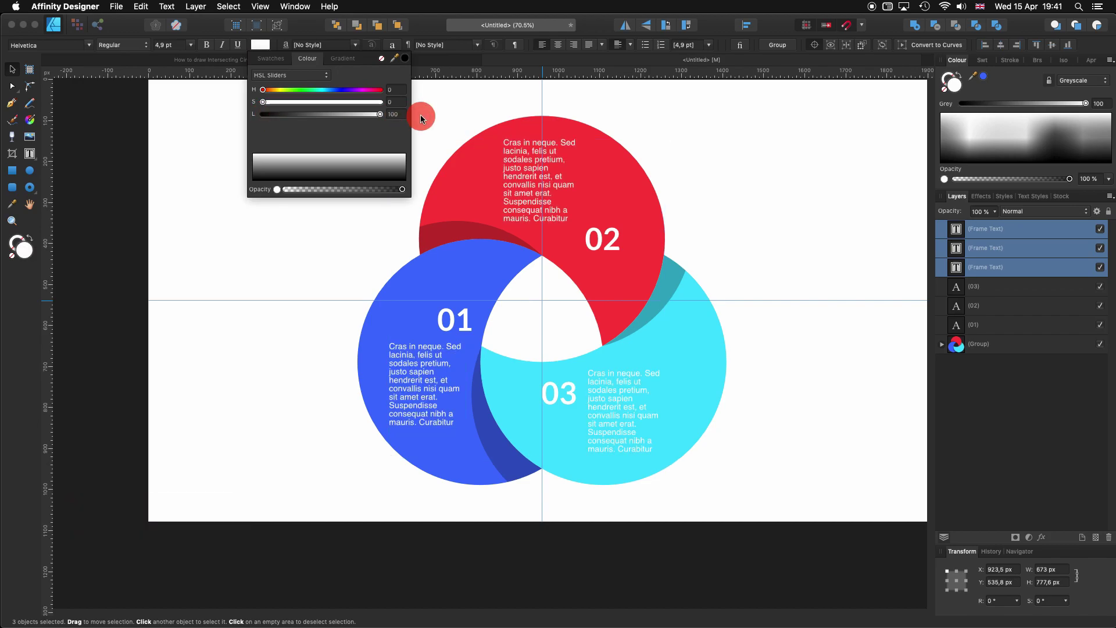
{"action": "left_click", "coordinate": [294, 243]}
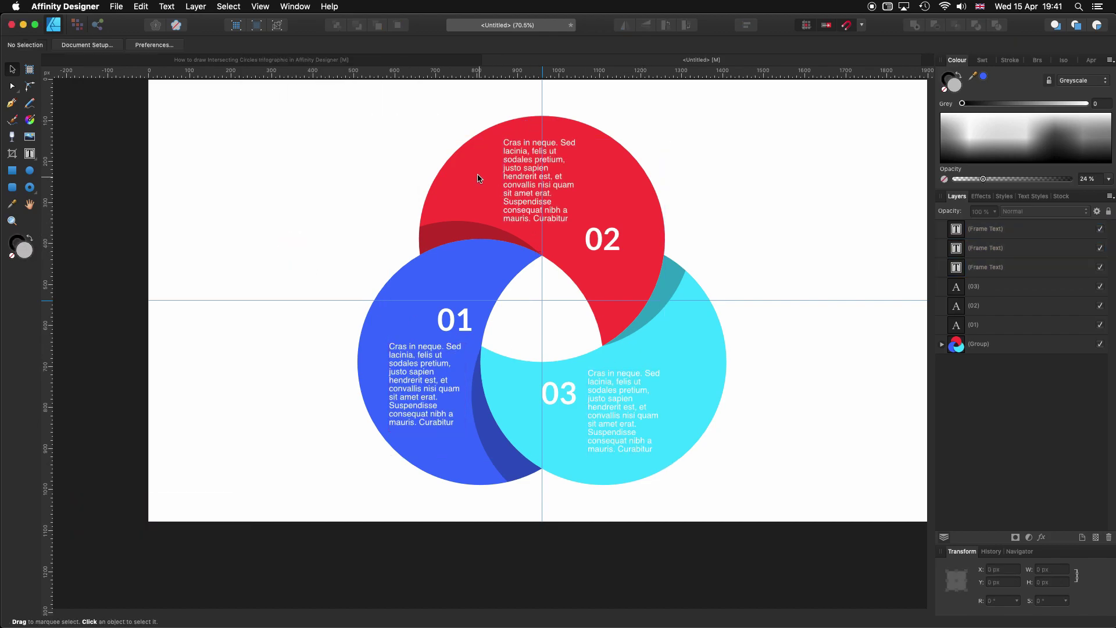
- Shift the red crescent's text slightly right and 02 up and right, and move 03 and the cyan crescent's text slightly left
{"action": "left_click_drag", "start_coordinate": [564, 189], "coordinate": [572, 188]}
{"action": "left_click_drag", "start_coordinate": [617, 244], "coordinate": [634, 222]}
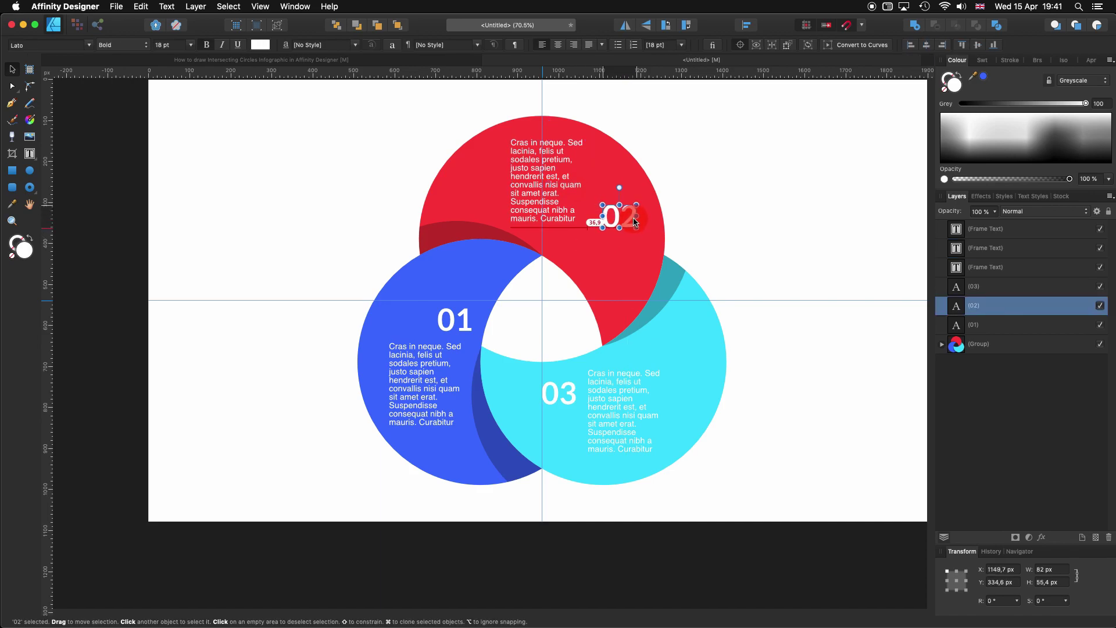
{"action": "left_click", "coordinate": [599, 412]}
{"action": "mouse_move", "coordinate": [598, 411]}
{"action": "left_mouse_down"}
{"action": "mouse_move", "coordinate": [609, 417]}
{"action": "mouse_move", "coordinate": [560, 401]}
{"action": "mouse_move", "coordinate": [592, 413]}
{"action": "left_mouse_up"}
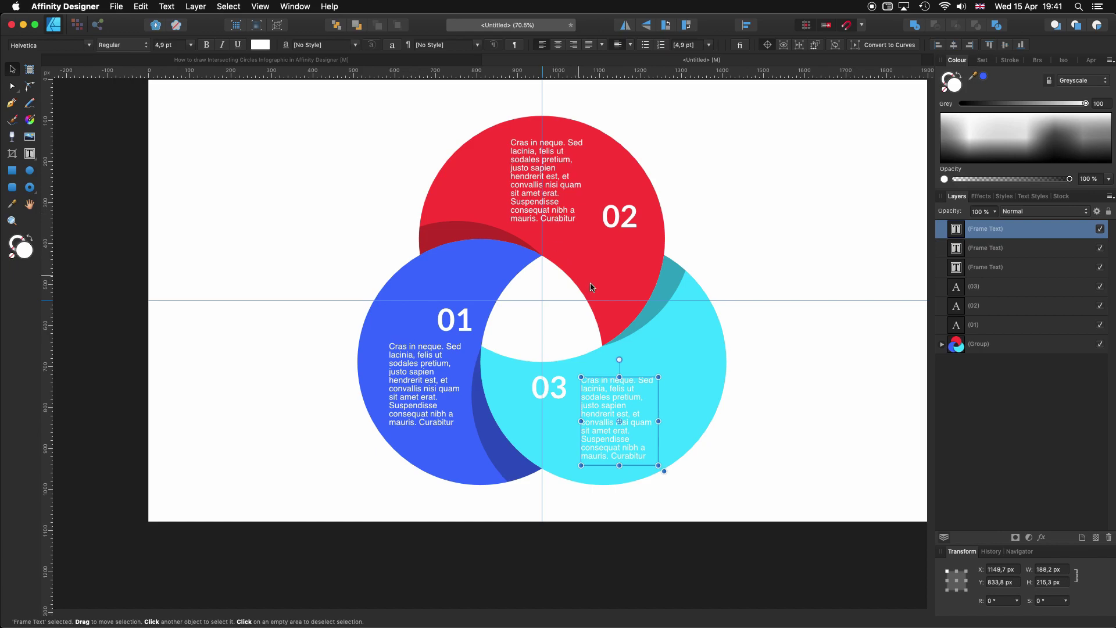
- Move the blue crescent's filler text up and place the 01 label below it
{"action": "left_click_drag", "start_coordinate": [454, 333], "coordinate": [474, 461]}
{"action": "left_click_drag", "start_coordinate": [431, 399], "coordinate": [430, 371]}
{"action": "left_click_drag", "start_coordinate": [487, 452], "coordinate": [463, 427]}
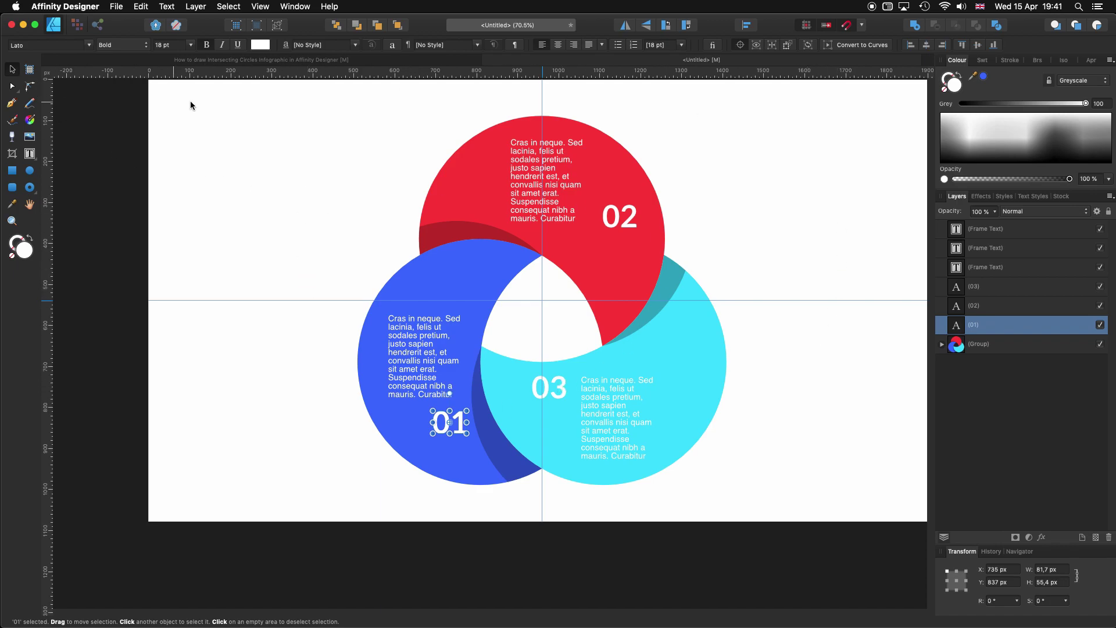
- Check the icons used in the finished example and look for icons among the Pixabay vector stock in the untitled document
{"action": "scroll", "coordinate": [287, 221], "scroll_direction": "down", "scroll_amount": 2}
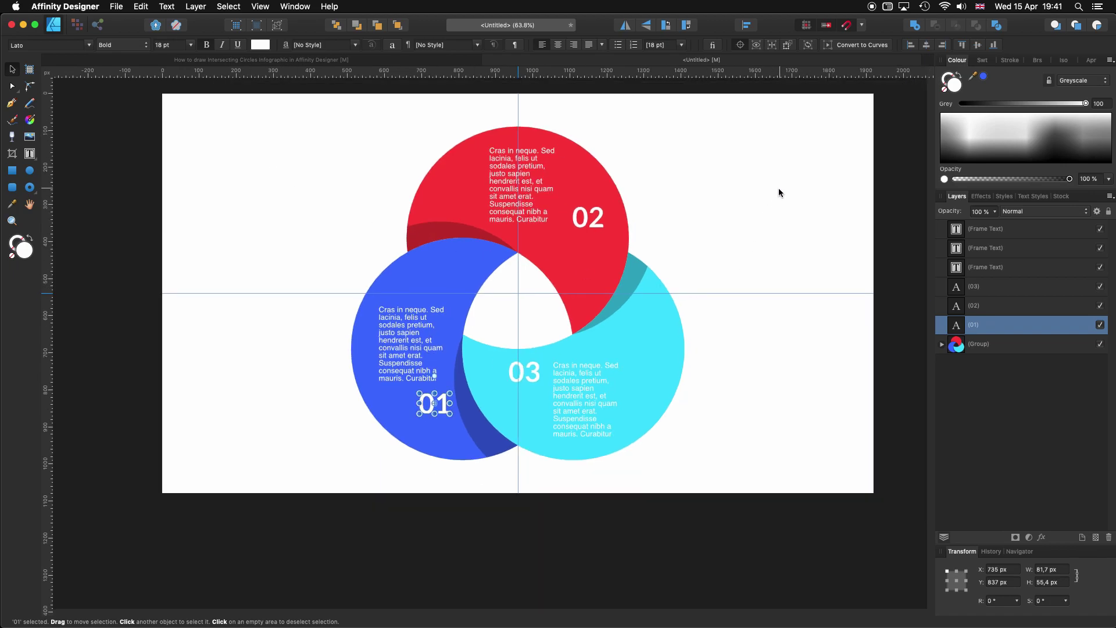
{"action": "left_click", "coordinate": [311, 60]}
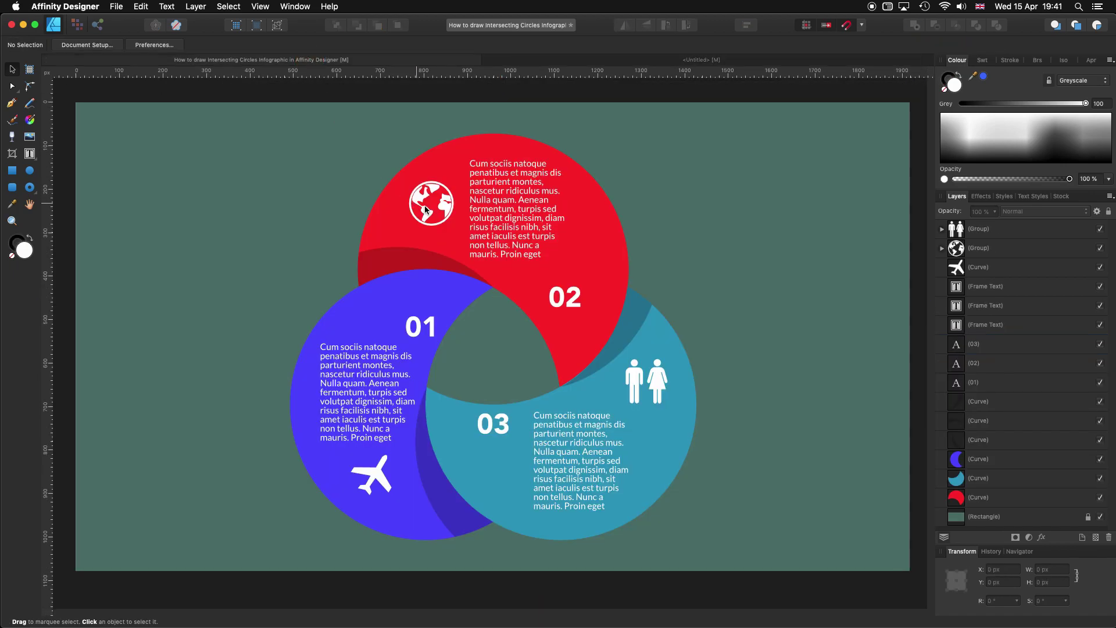
{"action": "left_click", "coordinate": [657, 61]}
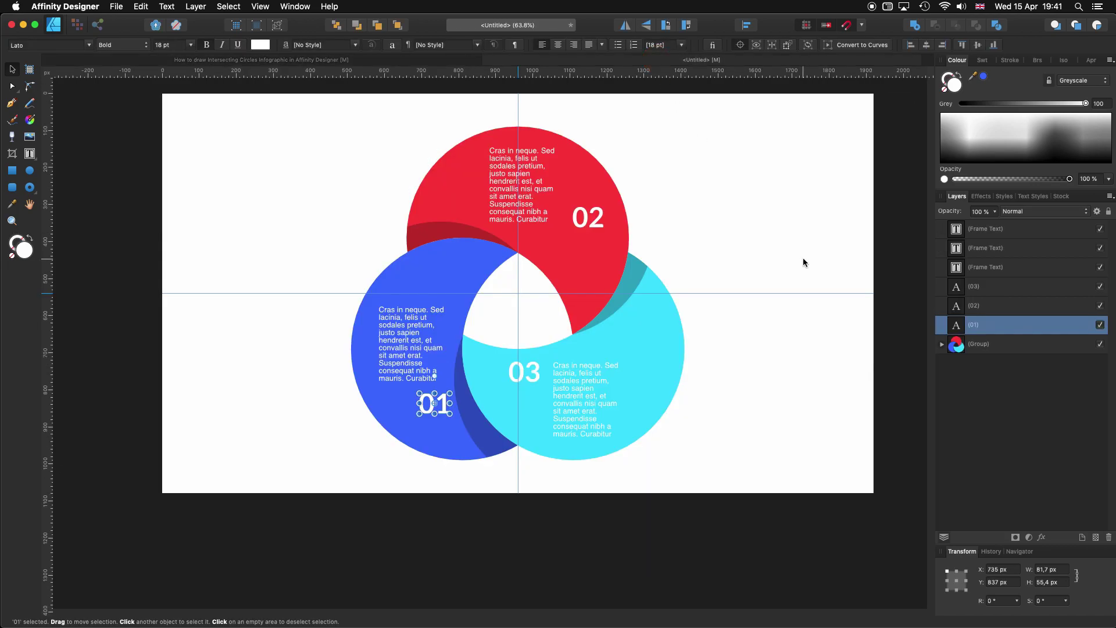
{"action": "left_click", "coordinate": [1059, 198]}
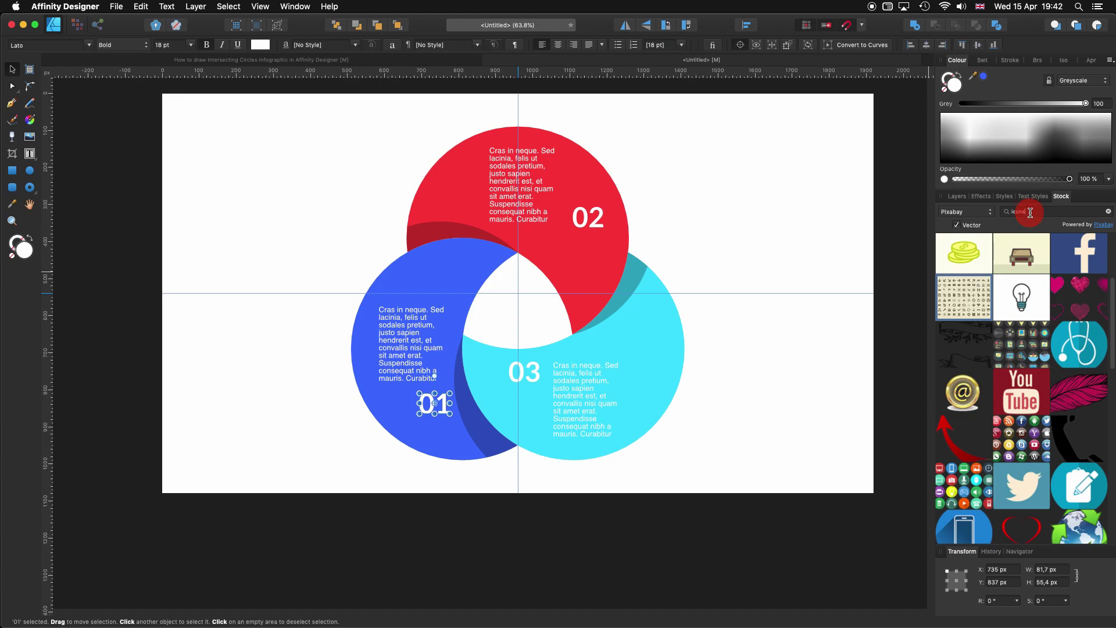
{"action": "left_click", "coordinate": [970, 298]}
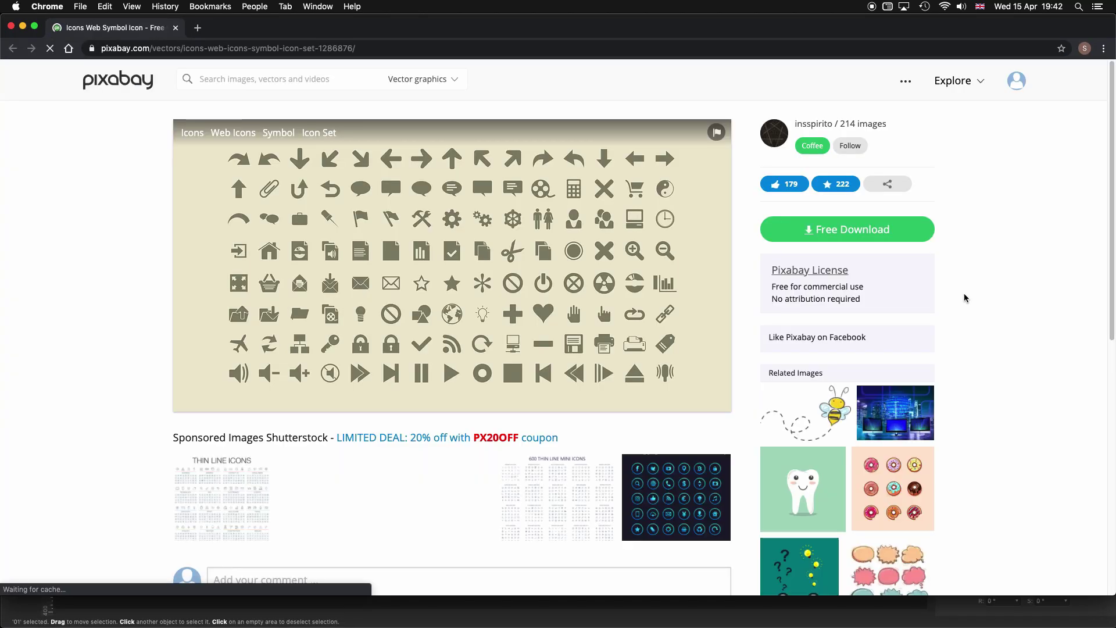
{"action": "left_click", "coordinate": [47, 6]}
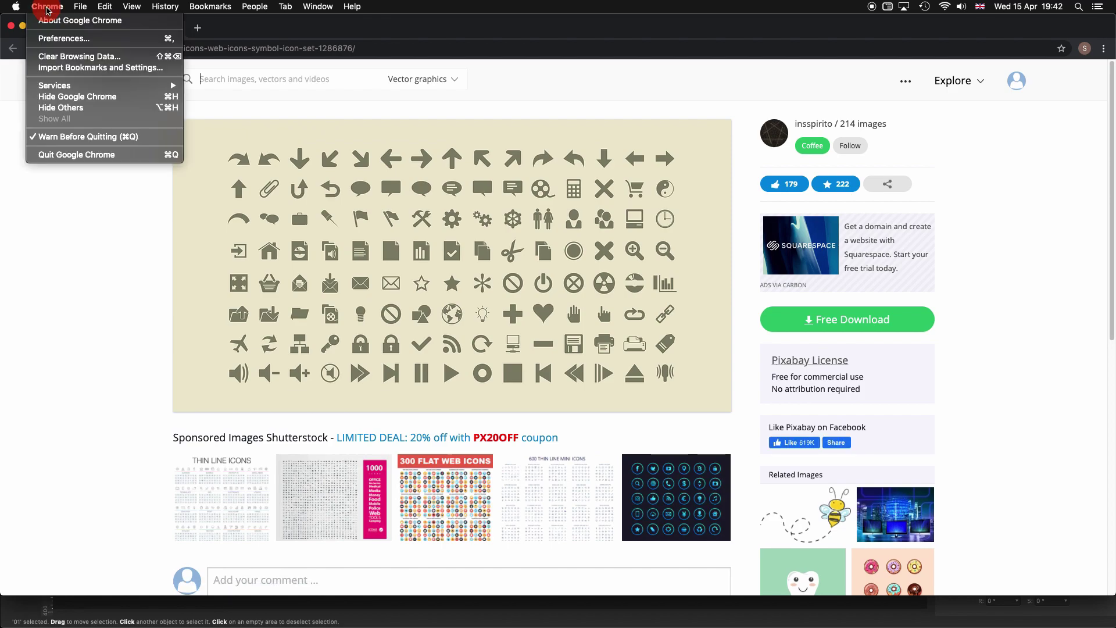
{"action": "left_click", "coordinate": [58, 154]}
- Place the beige icon set from the stock library into the document and shrink it to about 1626 by 852 px
{"action": "left_click_drag", "start_coordinate": [964, 296], "coordinate": [832, 283]}
{"action": "left_click", "coordinate": [771, 87]}
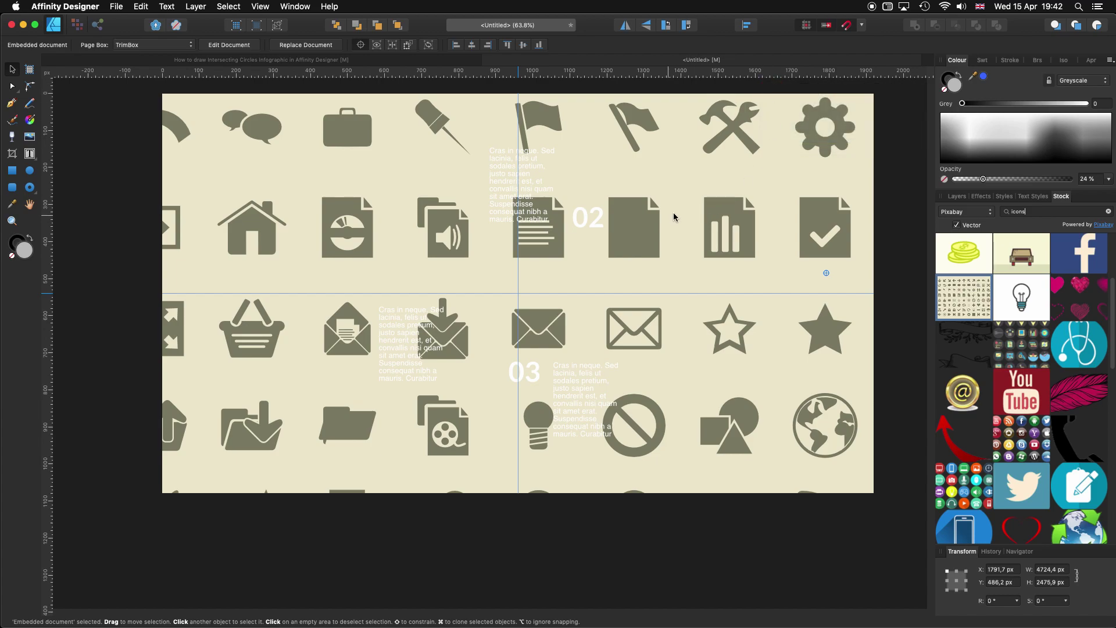
{"action": "scroll", "coordinate": [628, 200], "scroll_direction": "down", "scroll_amount": 10}
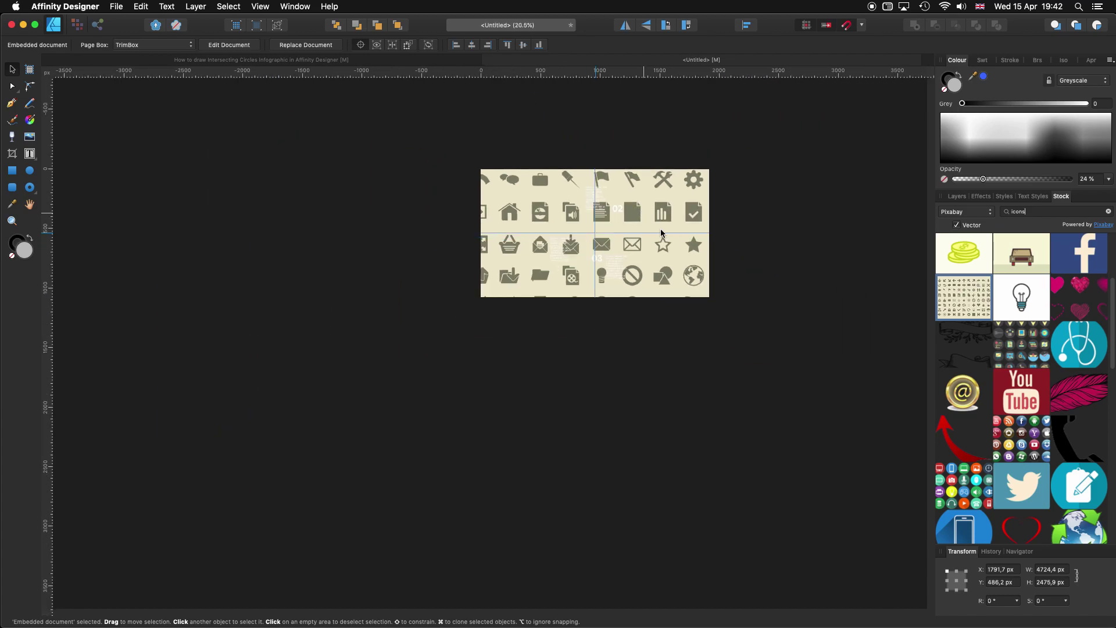
{"action": "left_click_drag", "start_coordinate": [827, 326], "coordinate": [608, 214]}
- Hide the icon sheet's transform origin and move the sheet onto the page over the infographic
{"action": "left_click_drag", "start_coordinate": [550, 184], "coordinate": [618, 256]}
{"action": "key", "text": "super+z"}
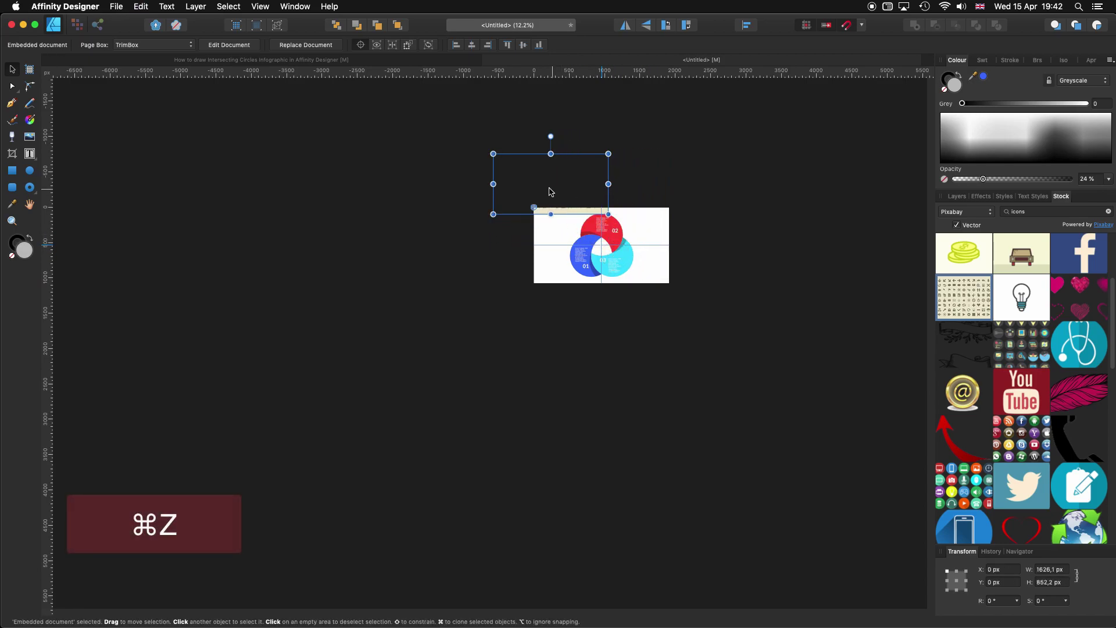
{"action": "left_click", "coordinate": [361, 44]}
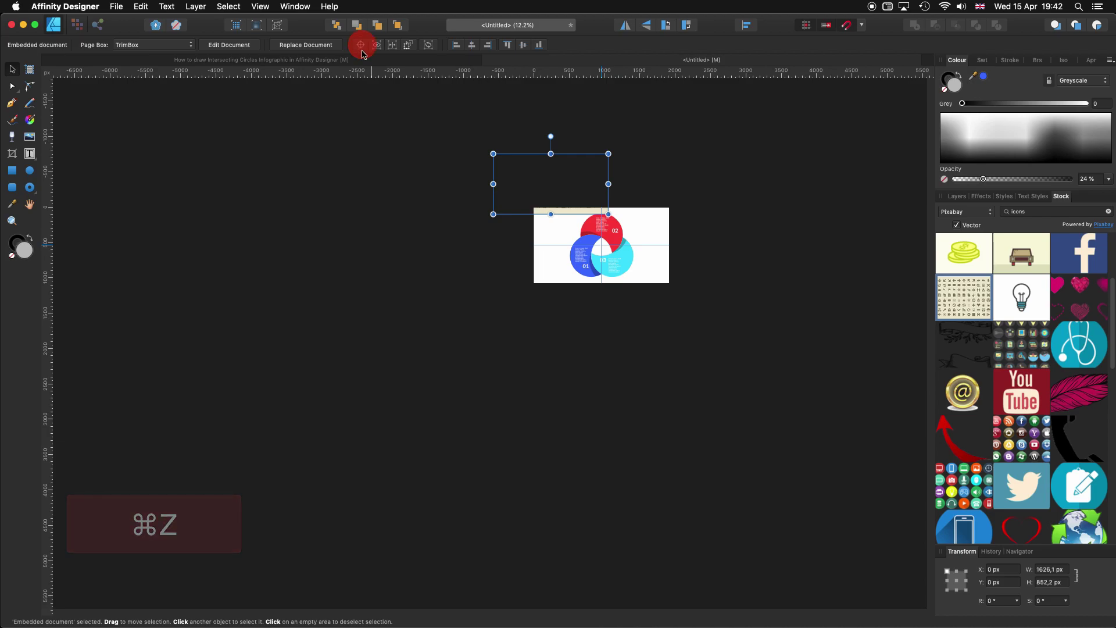
{"action": "left_click_drag", "start_coordinate": [512, 175], "coordinate": [562, 239]}
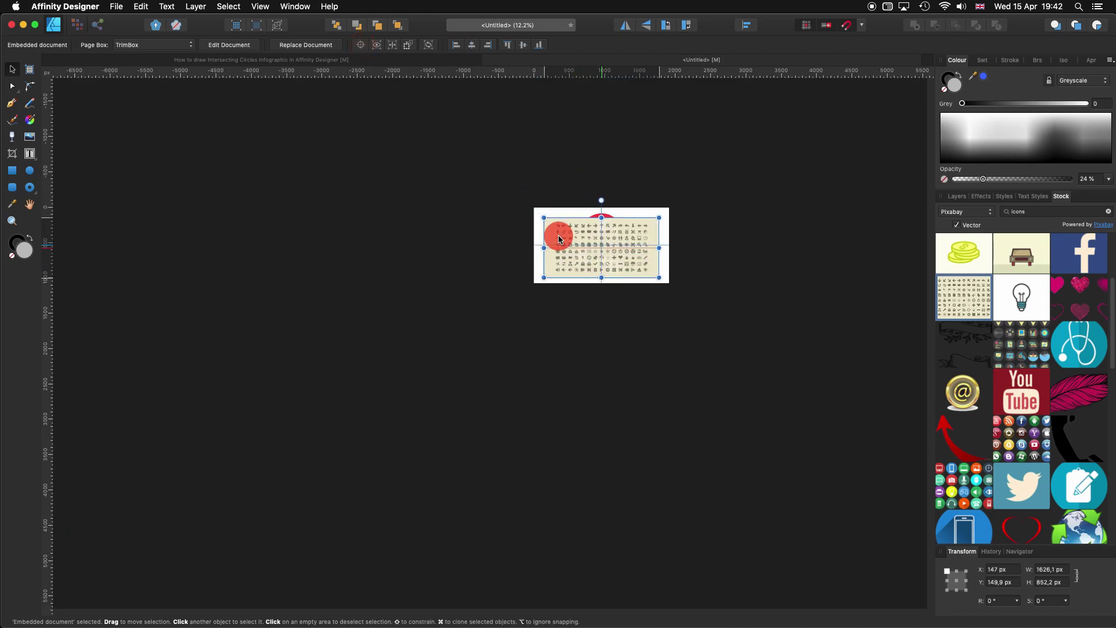
- Open the embedded icon sheet for editing and delete its beige background rectangle
{"action": "scroll", "coordinate": [642, 251], "scroll_direction": "up", "scroll_amount": 5}
{"action": "double_click", "coordinate": [659, 206]}
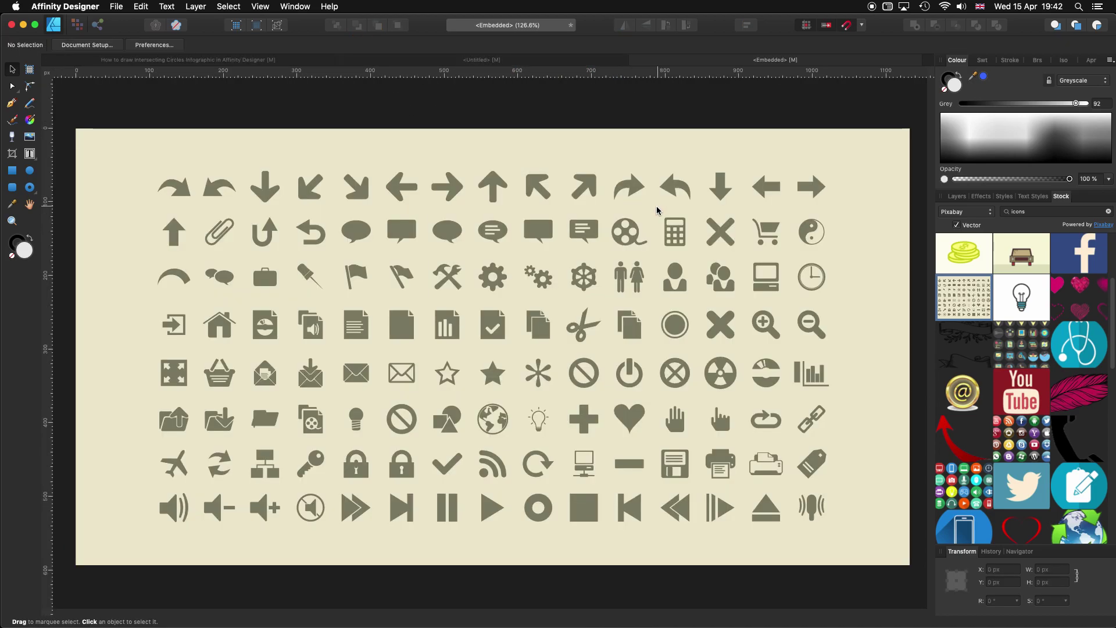
{"action": "left_click", "coordinate": [430, 156]}
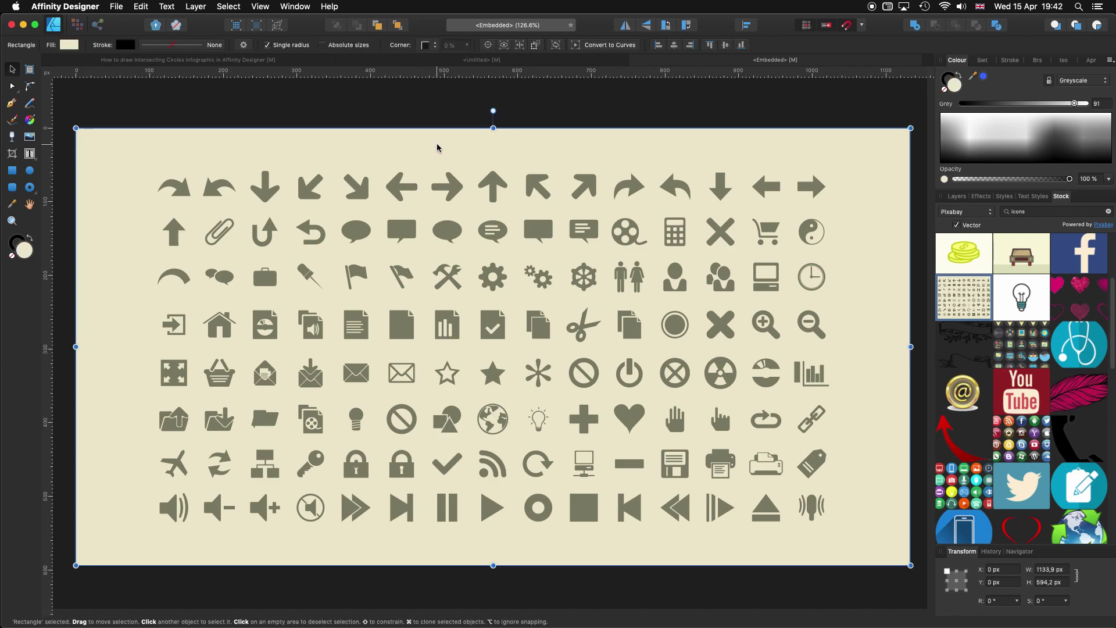
{"action": "key", "text": "BackSpace"}
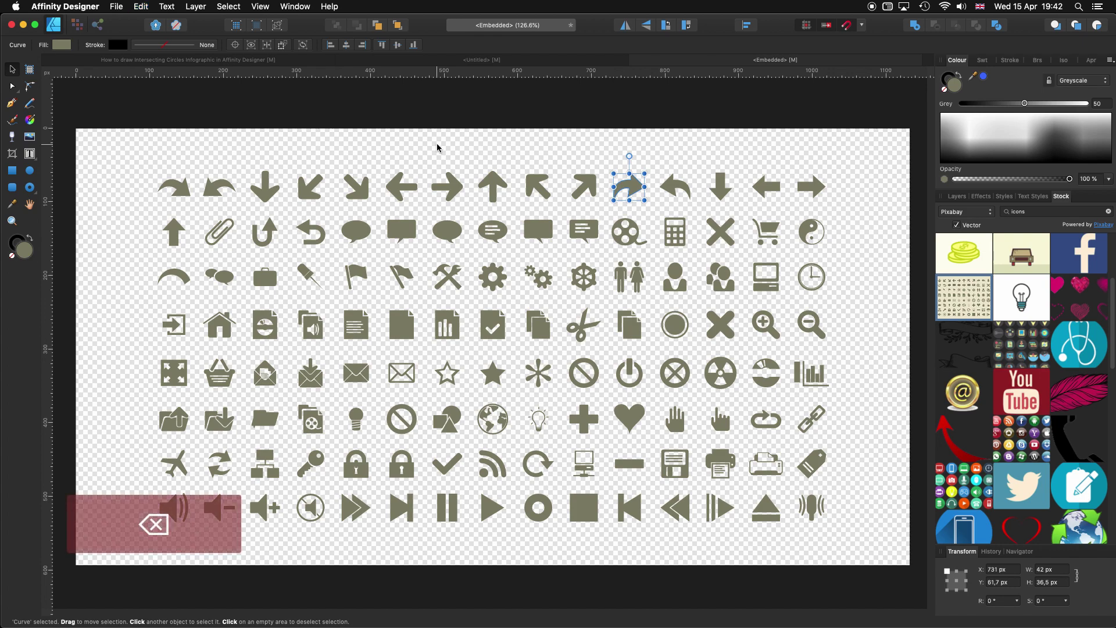
- Copy the airplane icon from the embedded sheet and delete the whole icon sheet from the infographic document
{"action": "left_click", "coordinate": [166, 461]}
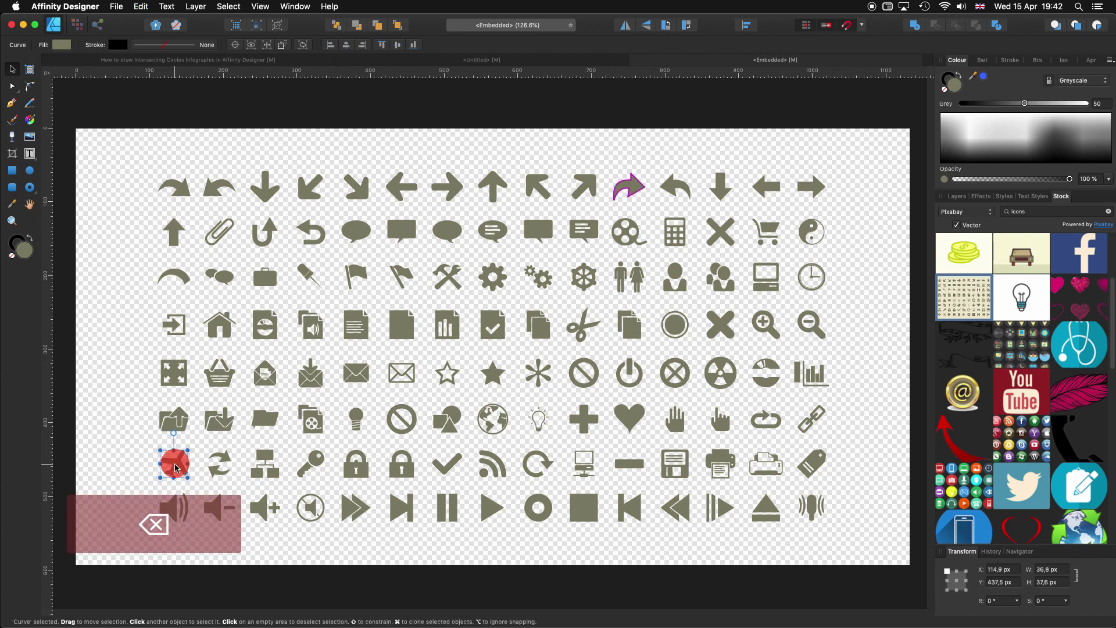
{"action": "key", "text": "super+c"}
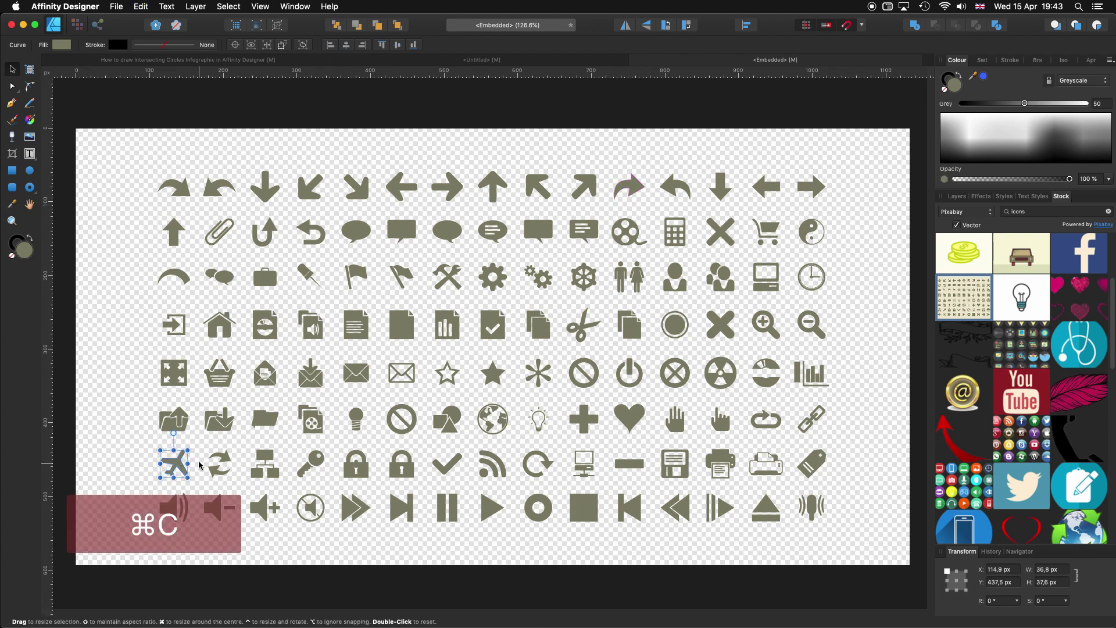
{"action": "left_click", "coordinate": [516, 59]}
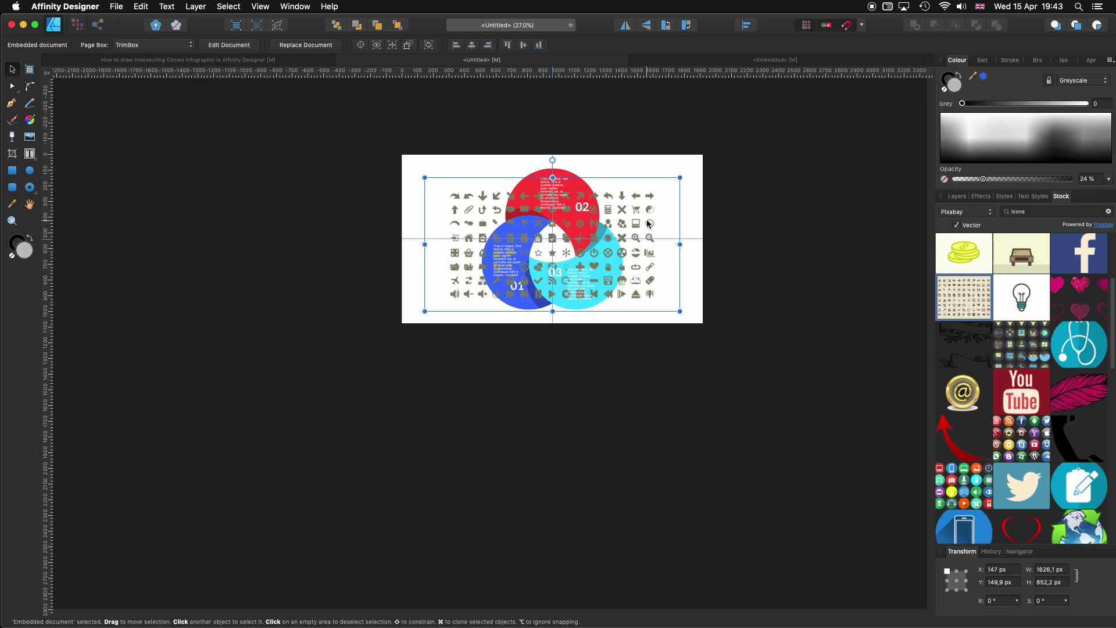
{"action": "key", "text": "BackSpace"}
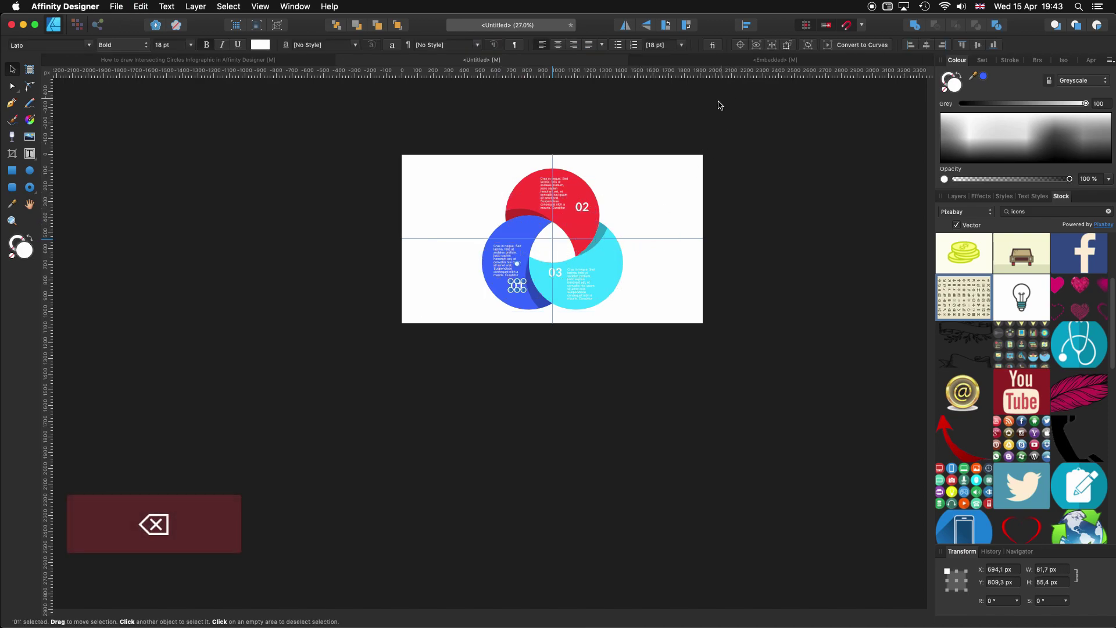
- Paste the airplane icon, enlarge it to about 93 by 87 px and place it above the blue crescent's text
{"action": "key", "text": "super+v"}
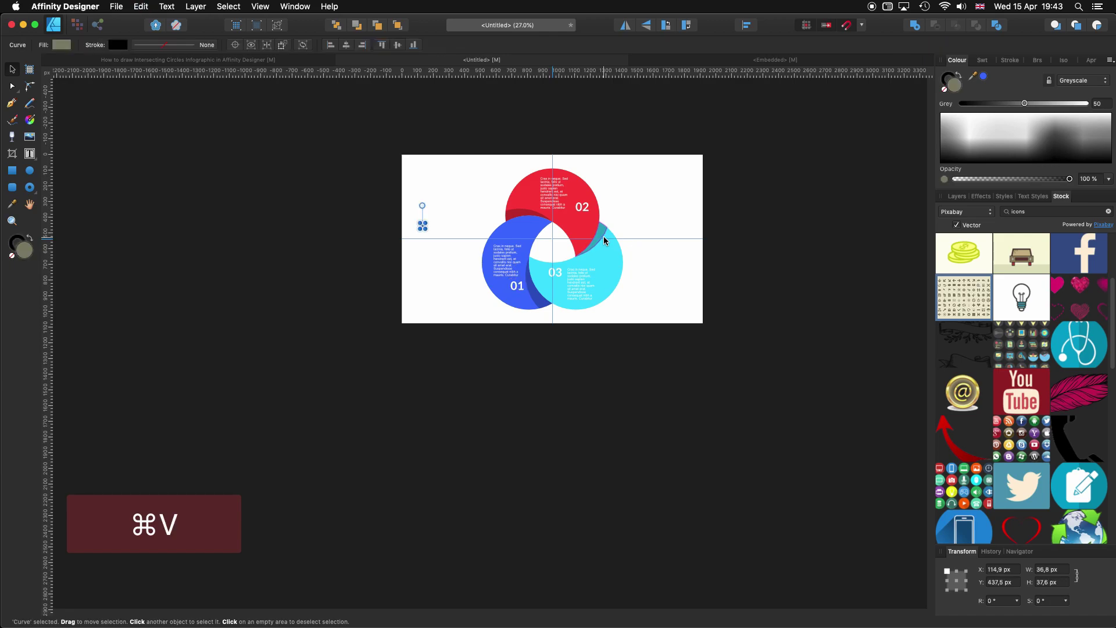
{"action": "scroll", "coordinate": [444, 236], "scroll_direction": "up", "scroll_amount": 5}
{"action": "left_click_drag", "start_coordinate": [387, 220], "coordinate": [611, 239]}
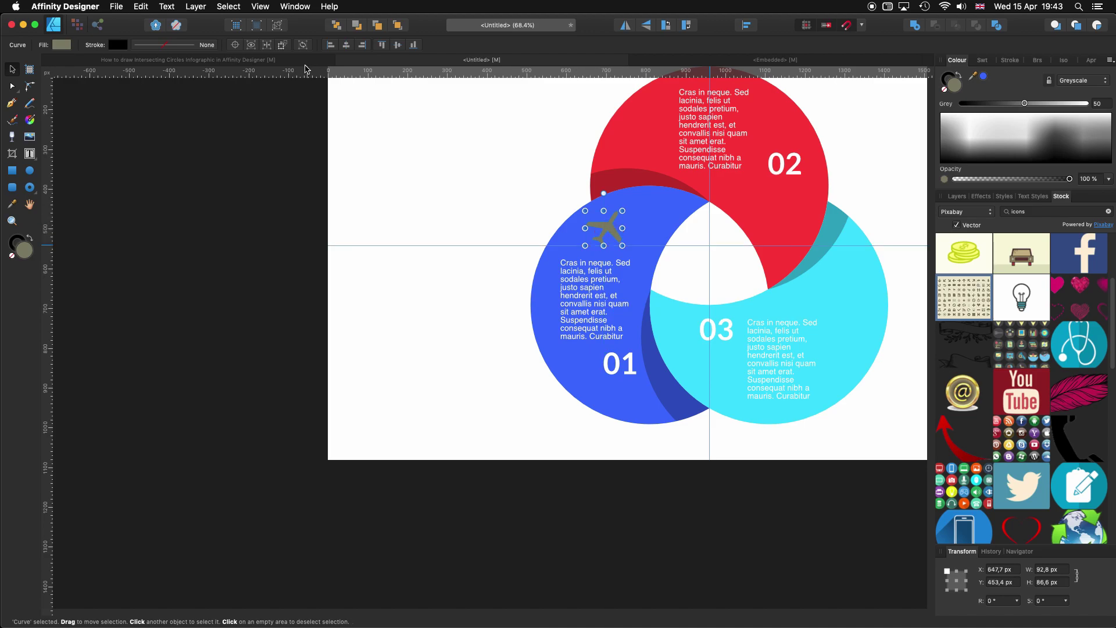
- Recolour the airplane icon white by setting its fill to saturation 0 and lightness 100
{"action": "left_click", "coordinate": [59, 44]}
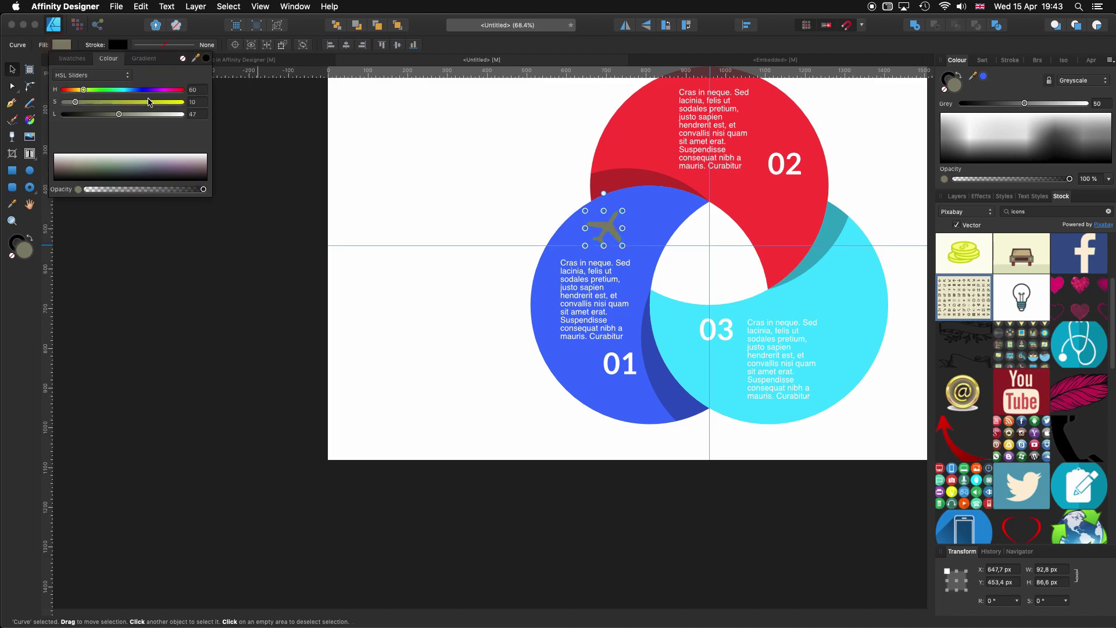
{"action": "left_click_drag", "start_coordinate": [119, 114], "coordinate": [186, 112]}
{"action": "left_click_drag", "start_coordinate": [75, 102], "coordinate": [61, 106]}
{"action": "scroll", "coordinate": [513, 242], "scroll_direction": "up", "scroll_amount": 2}
{"action": "left_click", "coordinate": [464, 224]}
{"action": "scroll", "coordinate": [356, 274], "scroll_direction": "up", "scroll_amount": 2}
{"action": "scroll", "coordinate": [356, 274], "scroll_direction": "right", "scroll_amount": 2}
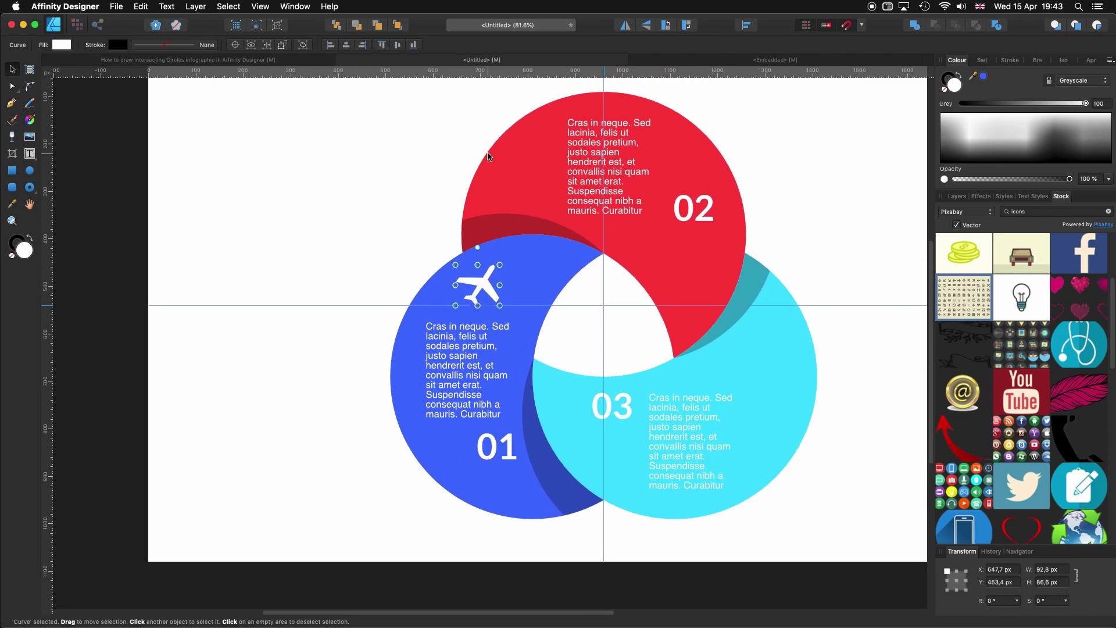
- Copy the globe icon from the embedded sheet into the infographic and enlarge it around its centre to about 96 by 96 px
{"action": "left_click", "coordinate": [708, 61]}
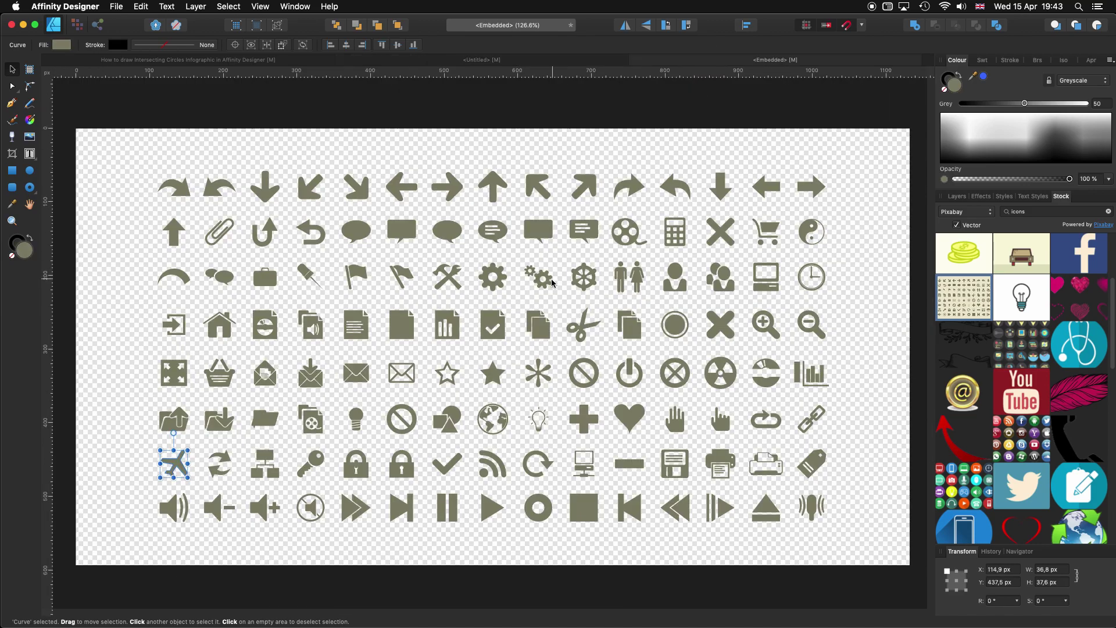
{"action": "left_click", "coordinate": [499, 423]}
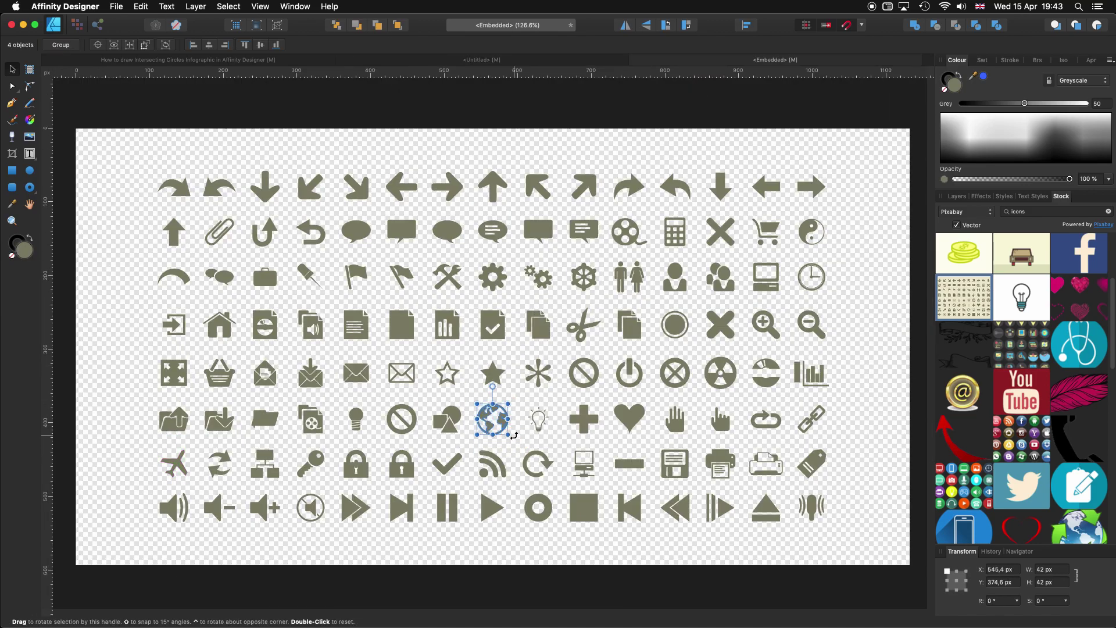
{"action": "key", "text": "super+c"}
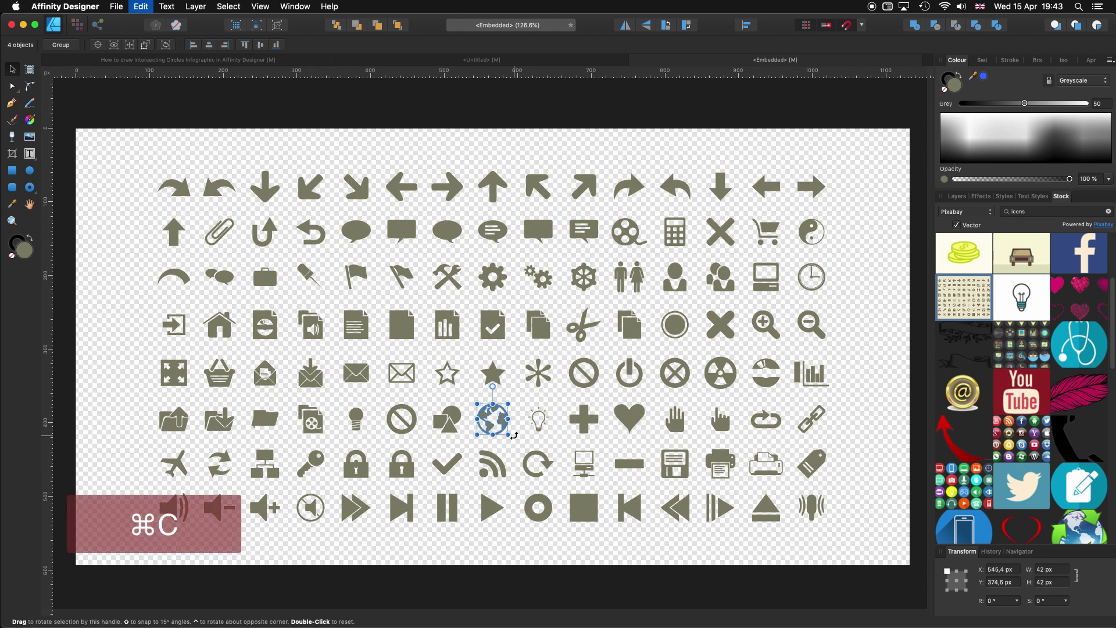
{"action": "left_click", "coordinate": [520, 60]}
{"action": "key", "text": "super+v"}
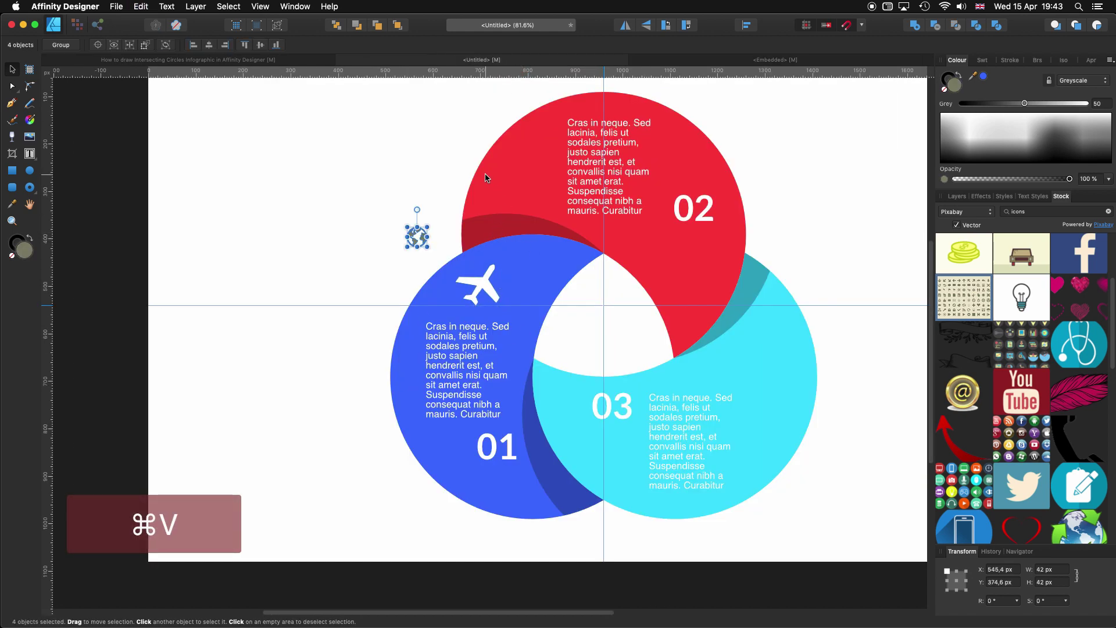
{"action": "left_click_drag", "start_coordinate": [431, 250], "coordinate": [448, 268]}
{"action": "key", "text": "super+z"}
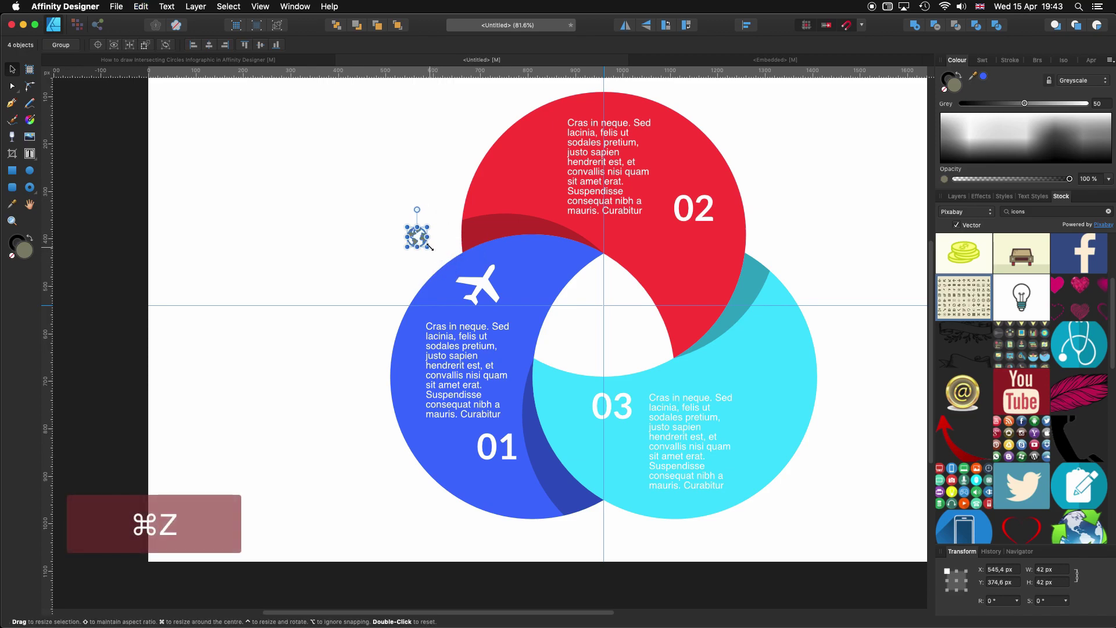
{"action": "left_click_drag", "start_coordinate": [428, 247], "coordinate": [440, 259]}
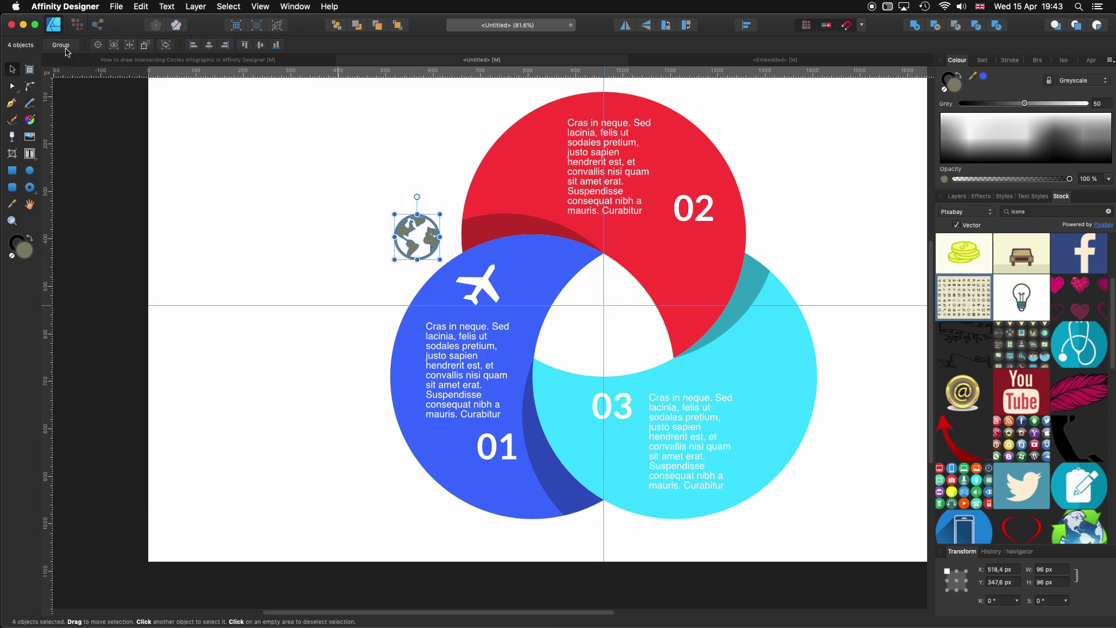
- Fill the globe icon with white and place it on the red crescent, to the left of its text block
{"action": "left_click", "coordinate": [985, 61]}
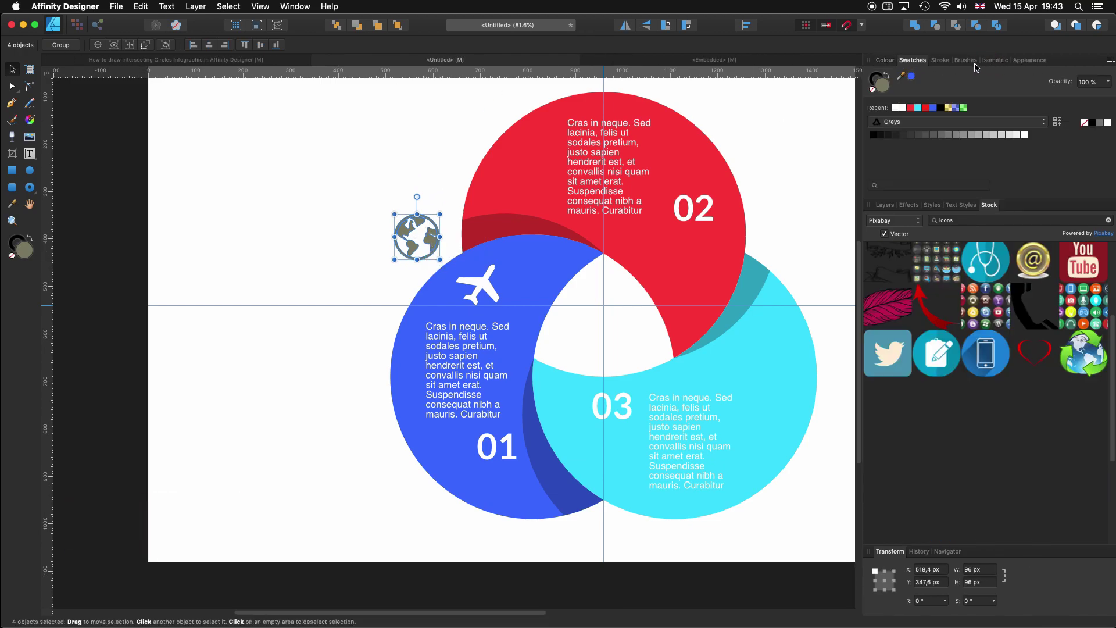
{"action": "left_click", "coordinate": [896, 109]}
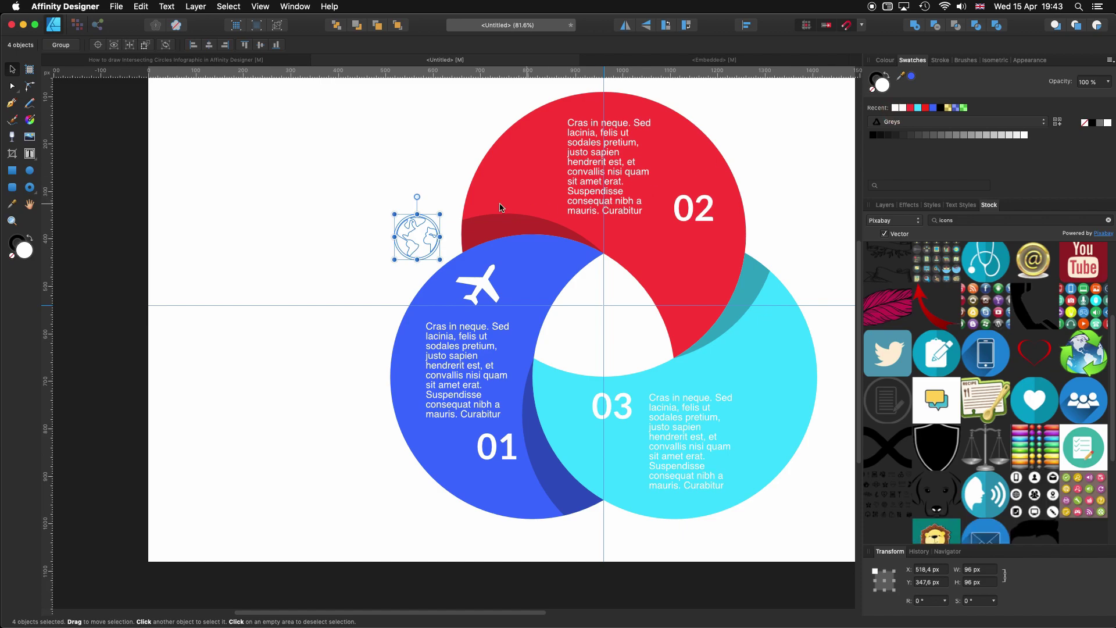
{"action": "left_click_drag", "start_coordinate": [428, 249], "coordinate": [539, 179]}
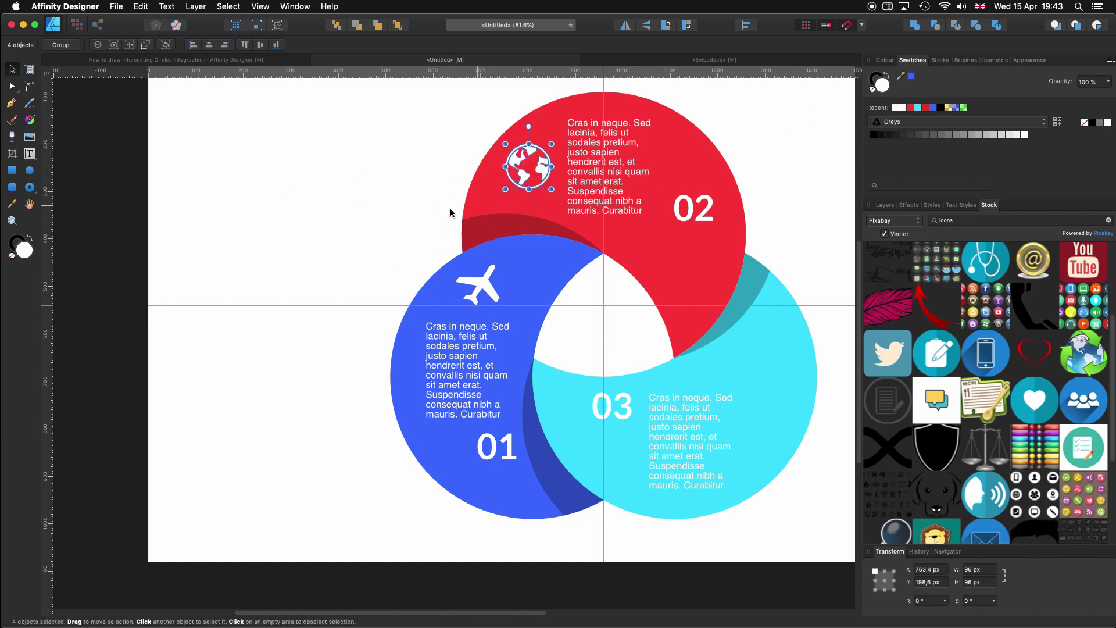
- Copy the man-and-woman icon from the embedded sheet and paste it into the infographic document
{"action": "left_click", "coordinate": [663, 60]}
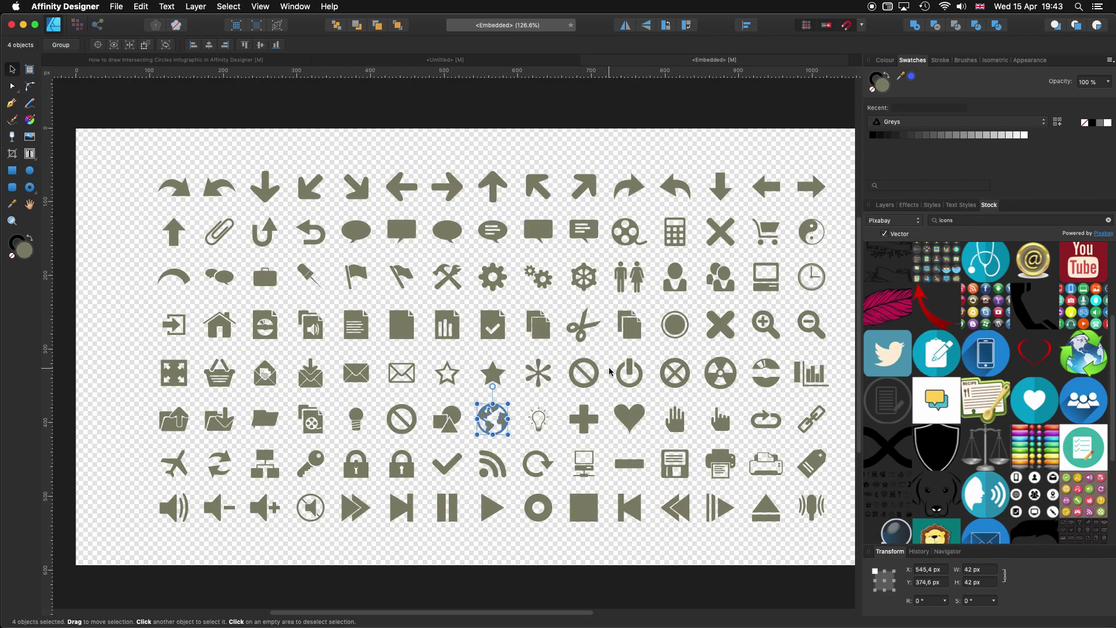
{"action": "left_click", "coordinate": [624, 278]}
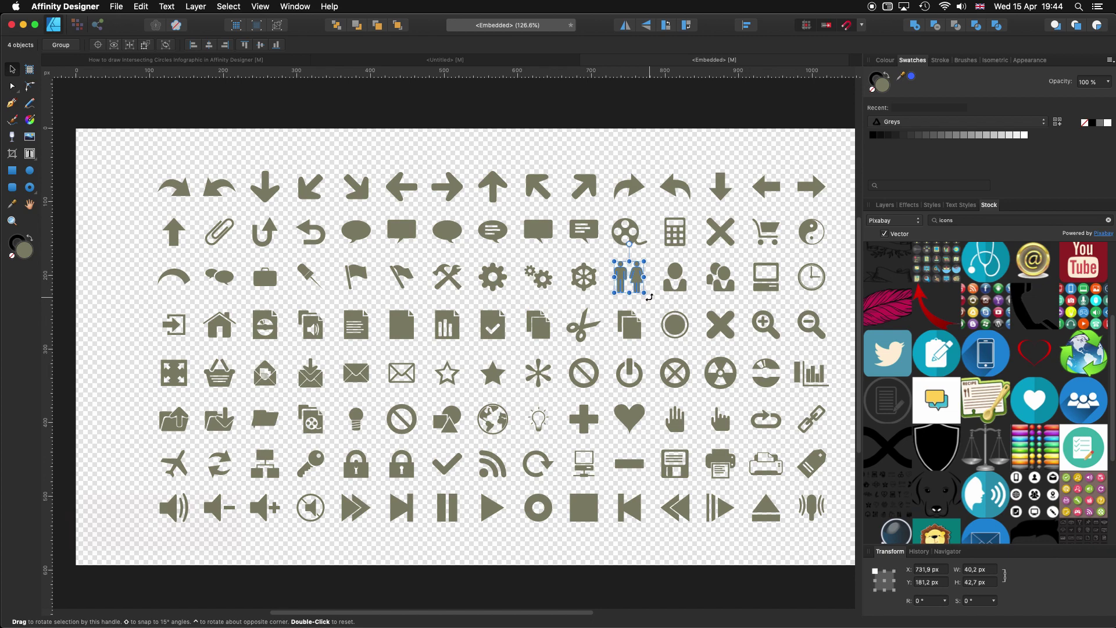
{"action": "key", "text": "super+c"}
{"action": "left_click", "coordinate": [523, 61]}
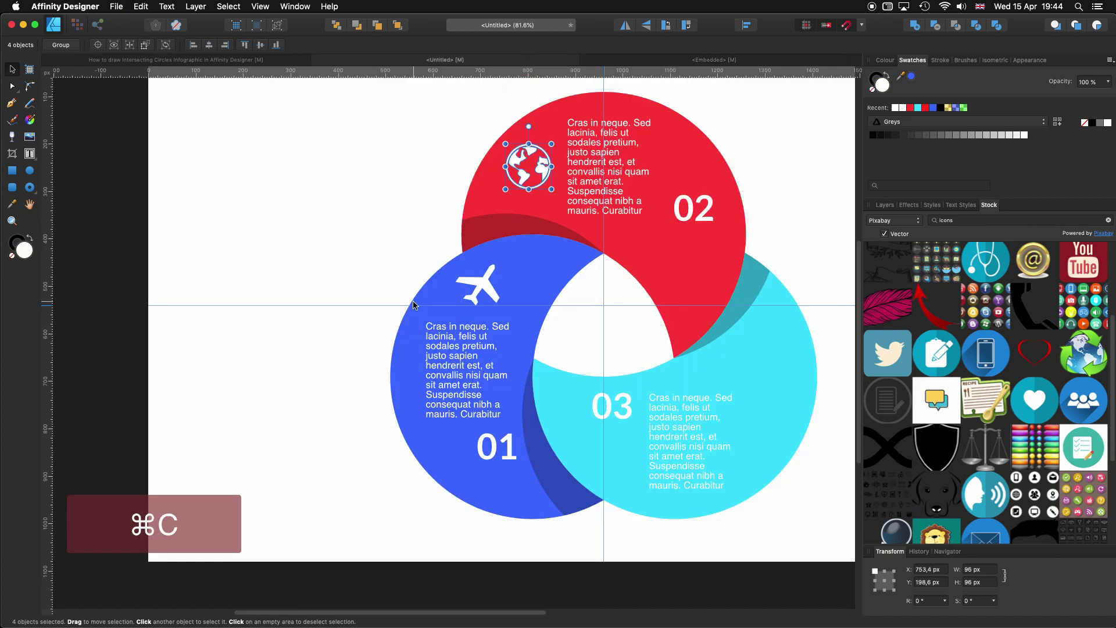
{"action": "key", "text": "cmd+v"}
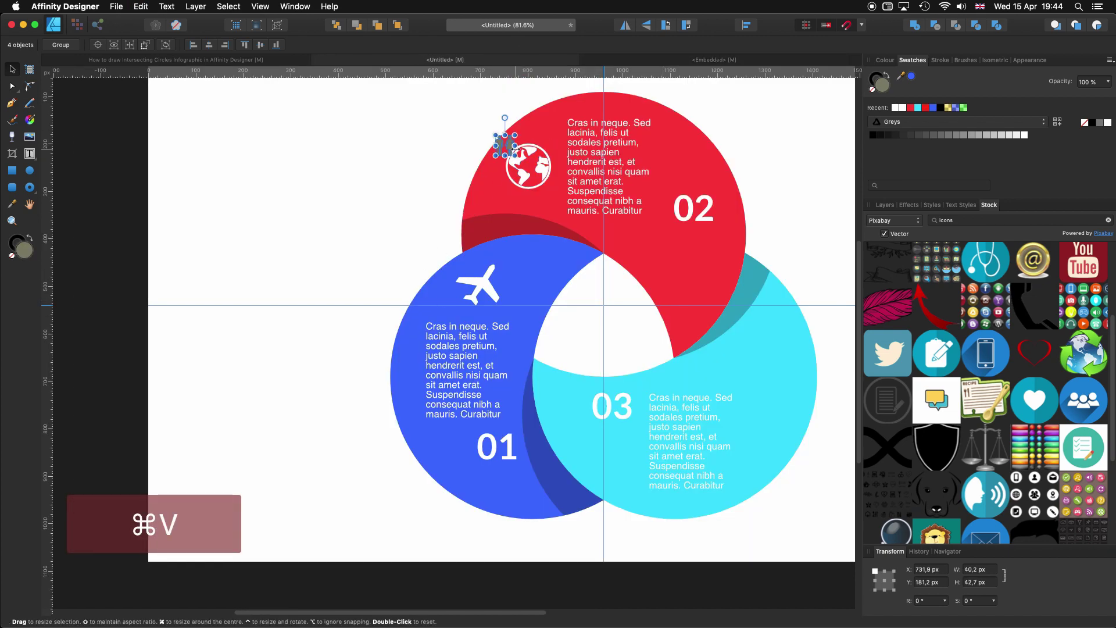
- Place the man-and-woman icon at about 88 by 95 px above the cyan crescent's text and fill it with white
{"action": "left_click_drag", "start_coordinate": [516, 154], "coordinate": [745, 369]}
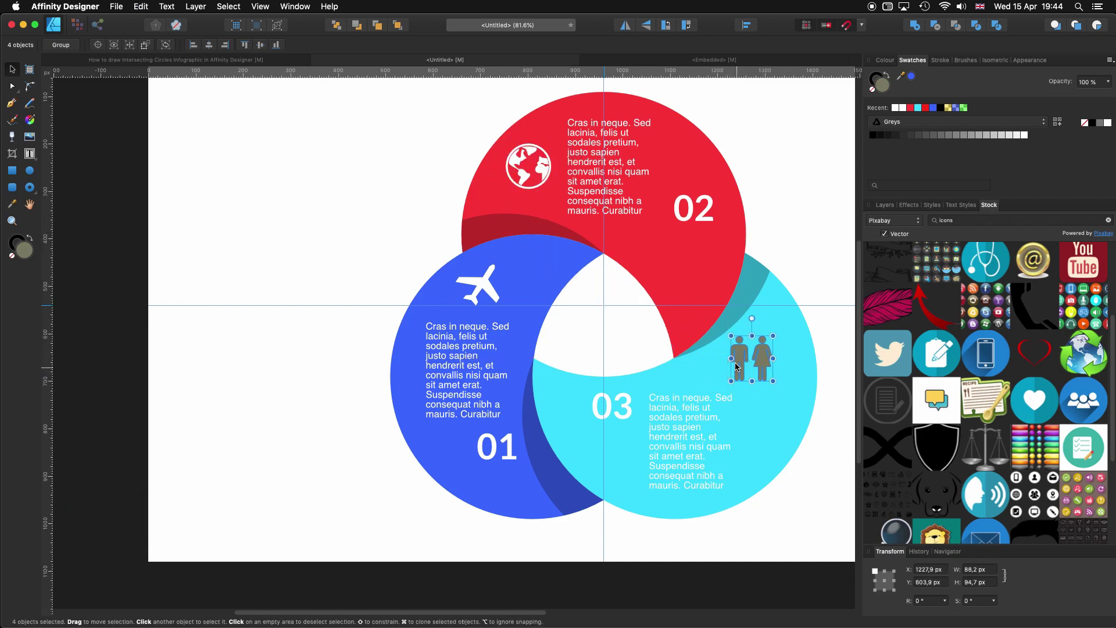
{"action": "left_click", "coordinate": [895, 108]}
{"action": "left_click", "coordinate": [225, 174]}
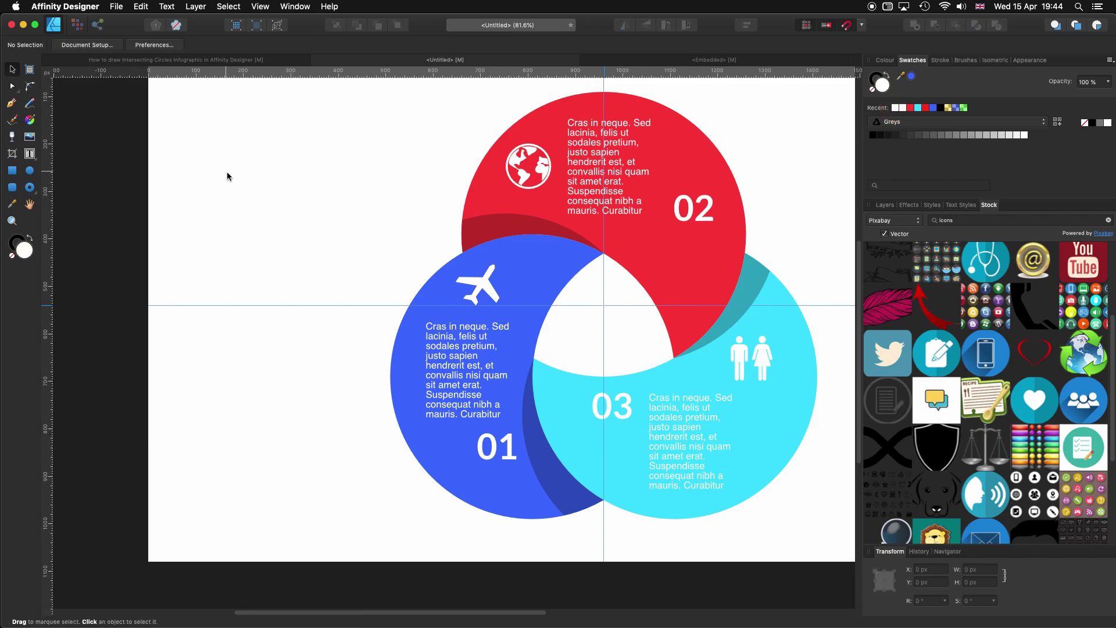
- Select all the crescents, numbers, text blocks and icons of the infographic and group them together
{"action": "scroll", "coordinate": [261, 256], "scroll_direction": "right", "scroll_amount": 3}
{"action": "scroll", "coordinate": [264, 258], "scroll_direction": "right", "scroll_amount": 2}
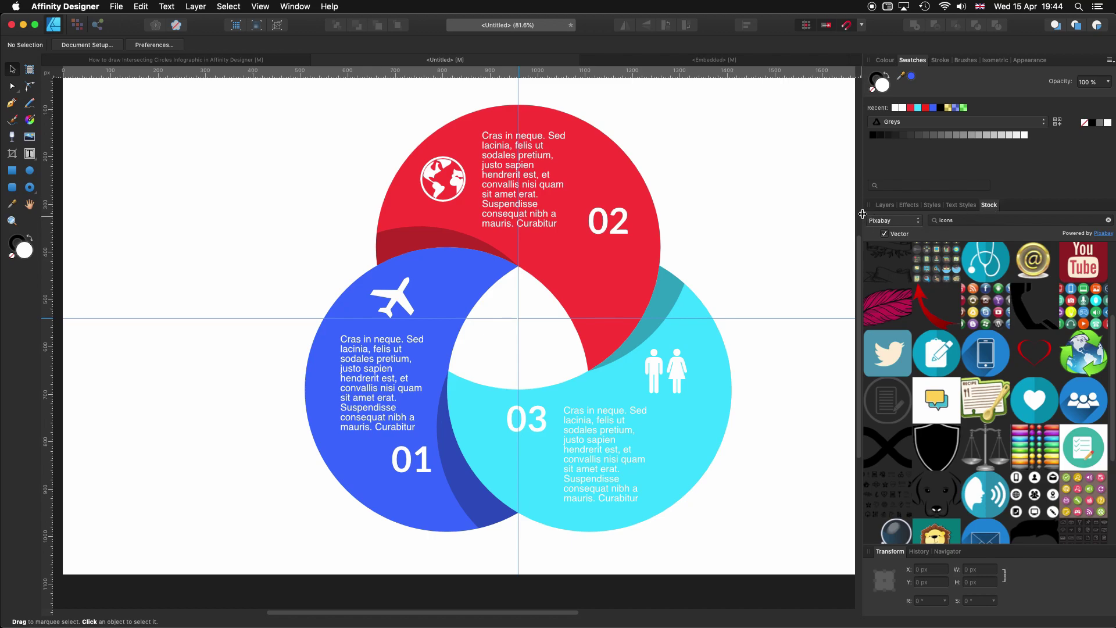
{"action": "left_click_drag", "start_coordinate": [864, 216], "coordinate": [953, 219]}
{"action": "scroll", "coordinate": [742, 267], "scroll_direction": "down", "scroll_amount": 3}
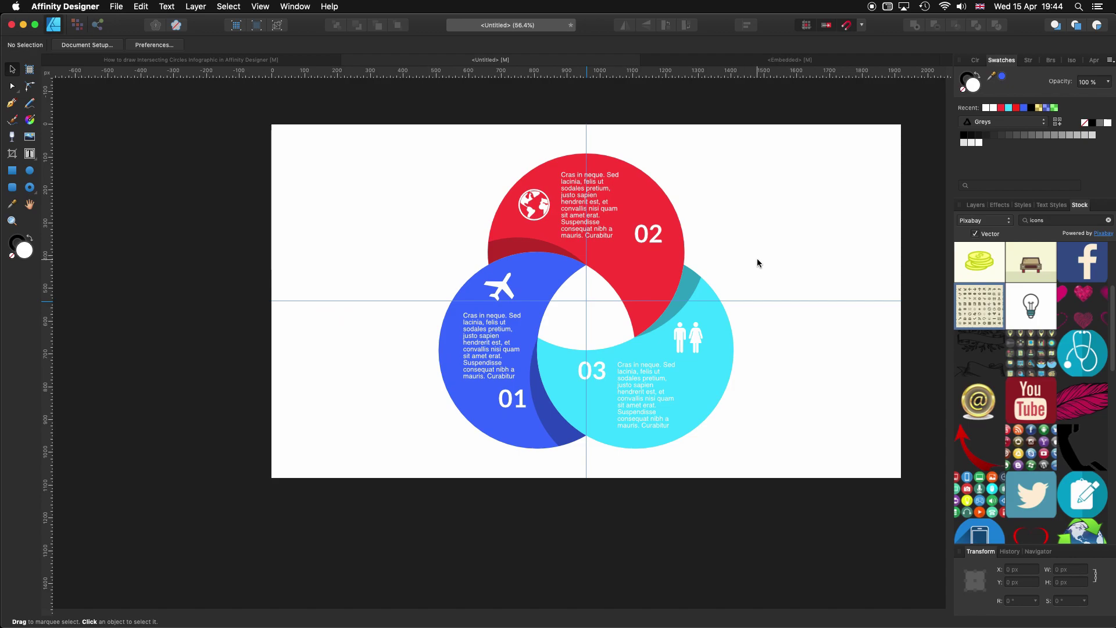
{"action": "left_click_drag", "start_coordinate": [757, 259], "coordinate": [695, 279]}
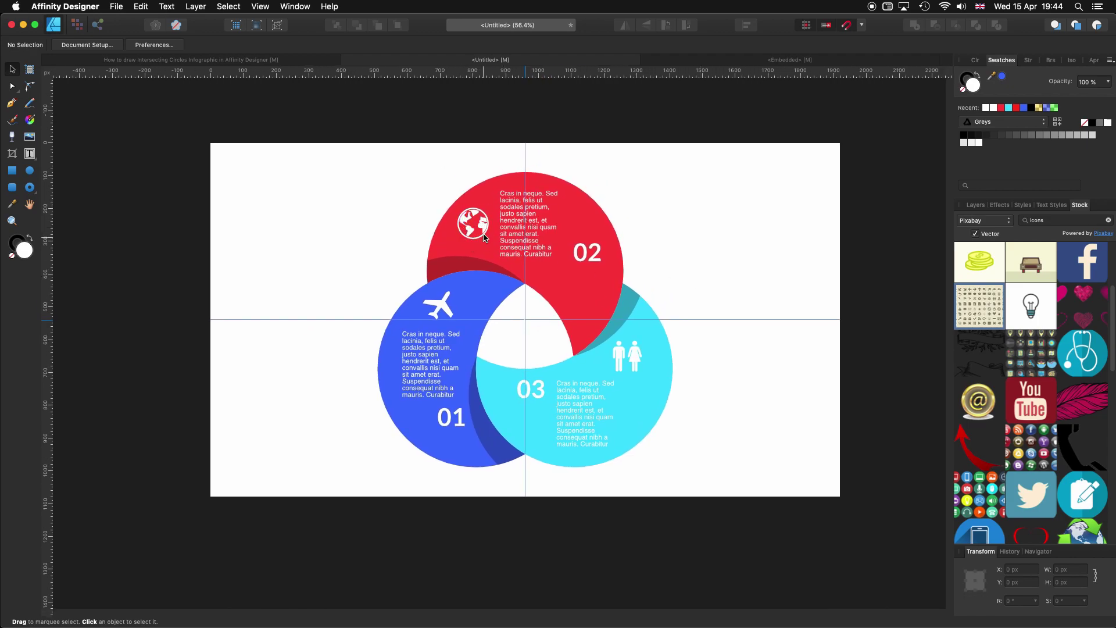
{"action": "left_click_drag", "start_coordinate": [324, 143], "coordinate": [746, 519]}
{"action": "left_click", "coordinate": [69, 44]}
{"action": "left_click", "coordinate": [208, 176]}
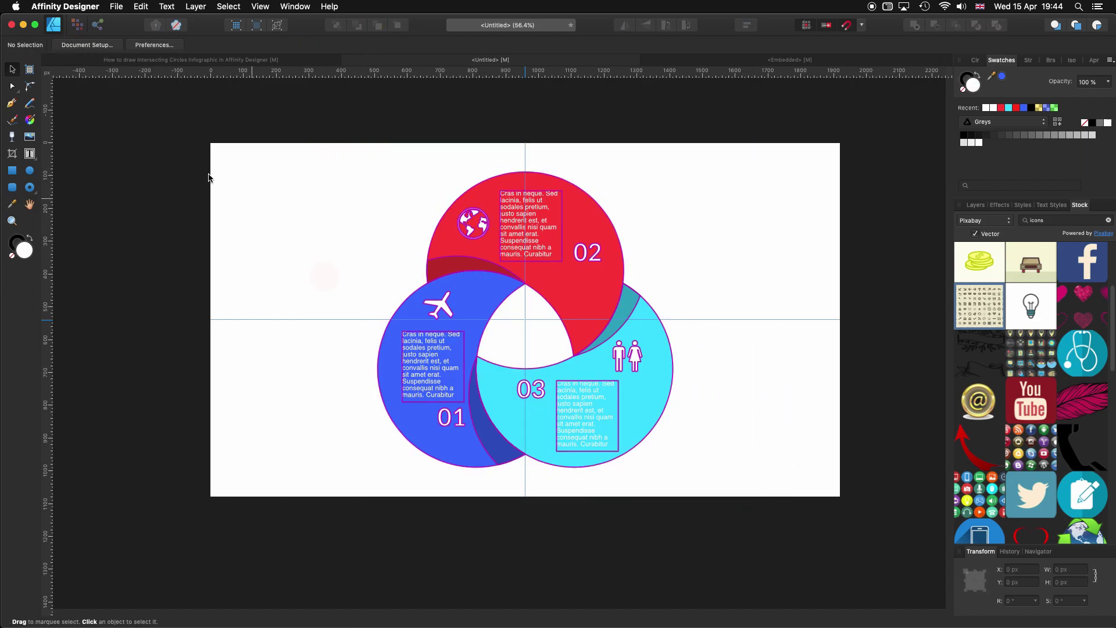
- Draw a 1920 by 1080 px rectangle covering the whole page and send it behind the infographic group
{"action": "left_click", "coordinate": [14, 171]}
{"action": "left_click_drag", "start_coordinate": [211, 143], "coordinate": [840, 496]}
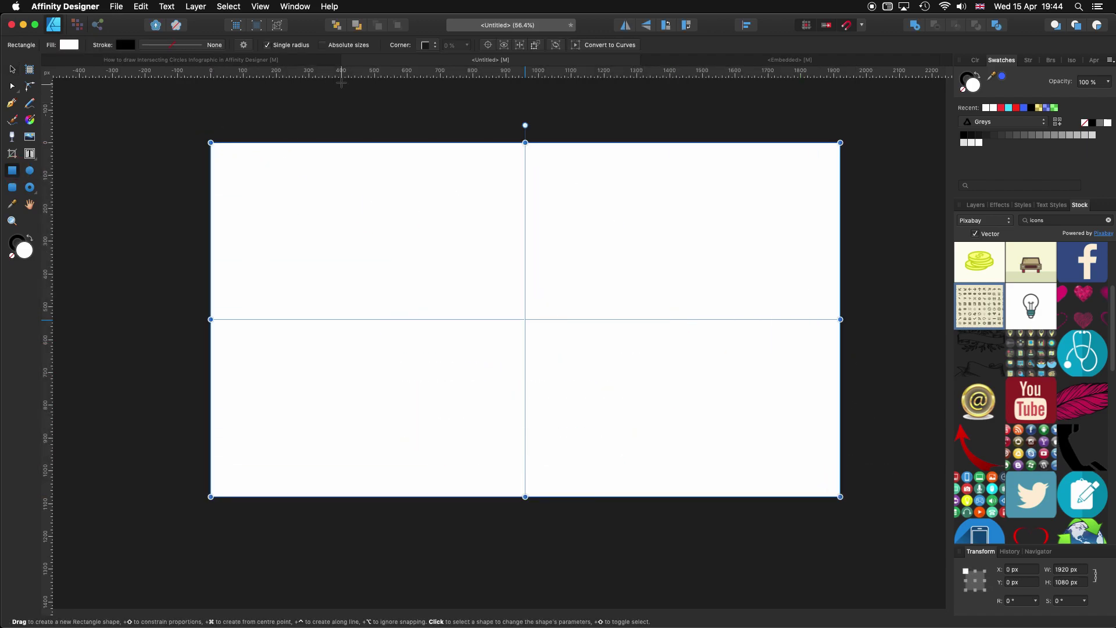
{"action": "left_click", "coordinate": [336, 25]}
- Fill the background rectangle with the dark blue swatch from the Core Deep Learning palette, then adjust it with the HSL sliders to a muted teal
{"action": "left_click", "coordinate": [69, 45]}
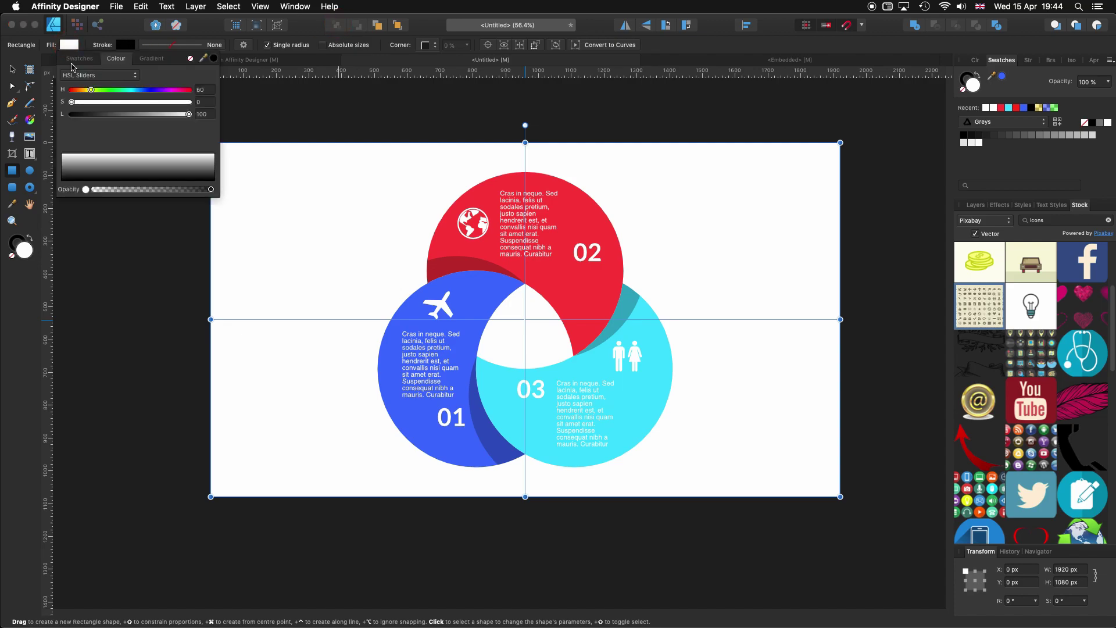
{"action": "left_click", "coordinate": [74, 60]}
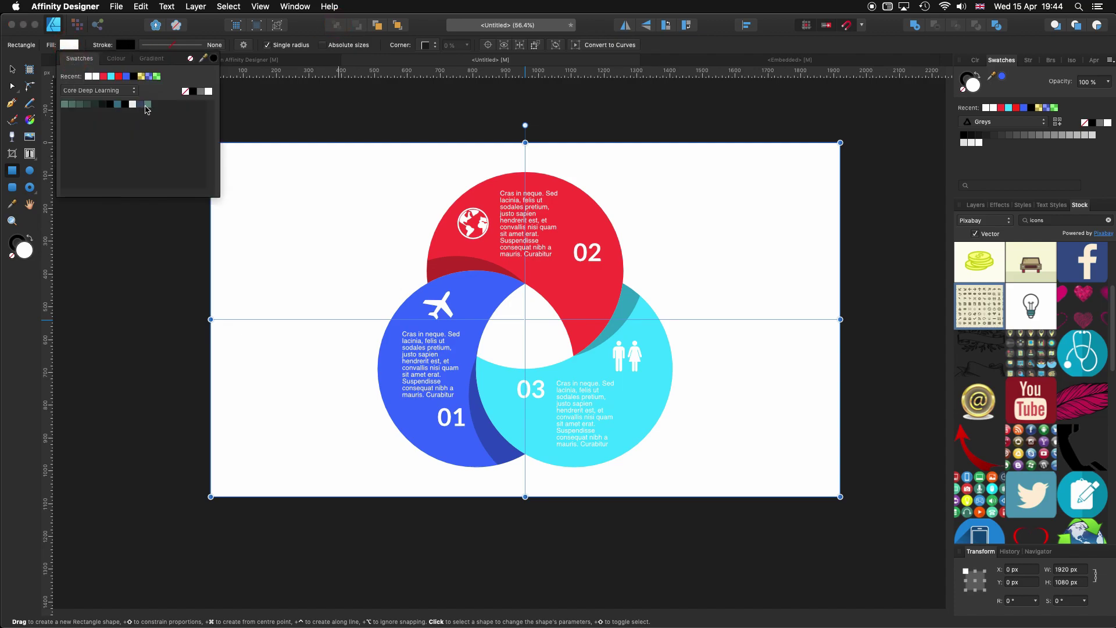
{"action": "left_click", "coordinate": [118, 106]}
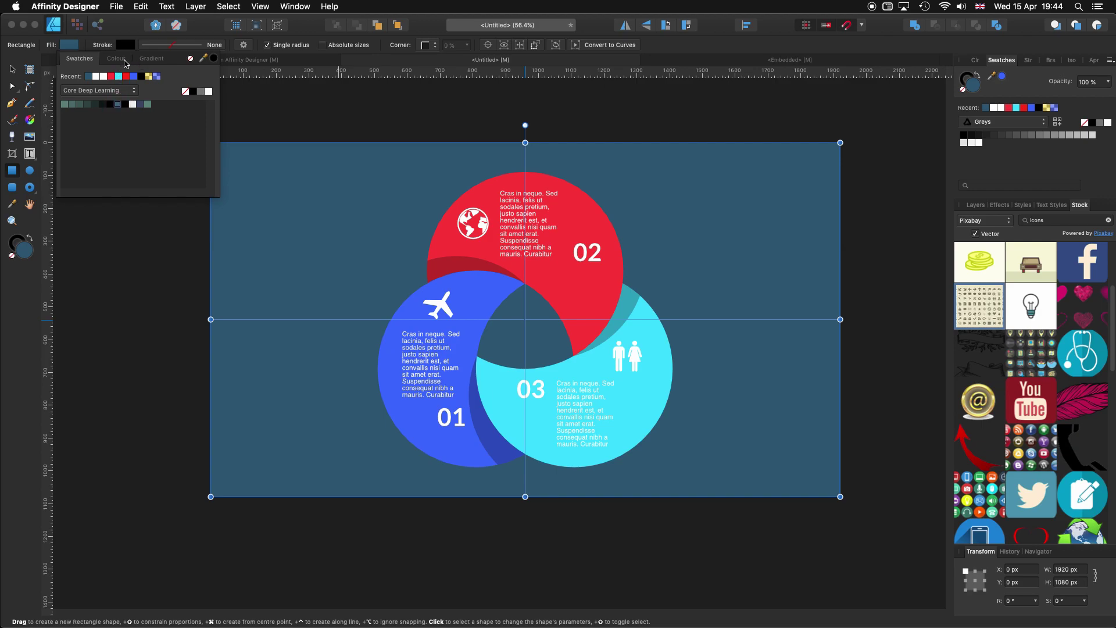
{"action": "left_click", "coordinate": [116, 59]}
{"action": "mouse_move", "coordinate": [116, 116]}
{"action": "left_mouse_down"}
{"action": "mouse_move", "coordinate": [126, 119]}
{"action": "mouse_move", "coordinate": [139, 94]}
{"action": "mouse_move", "coordinate": [112, 103]}
{"action": "left_mouse_up"}
{"action": "left_click", "coordinate": [146, 297]}
{"action": "key", "text": "v"}
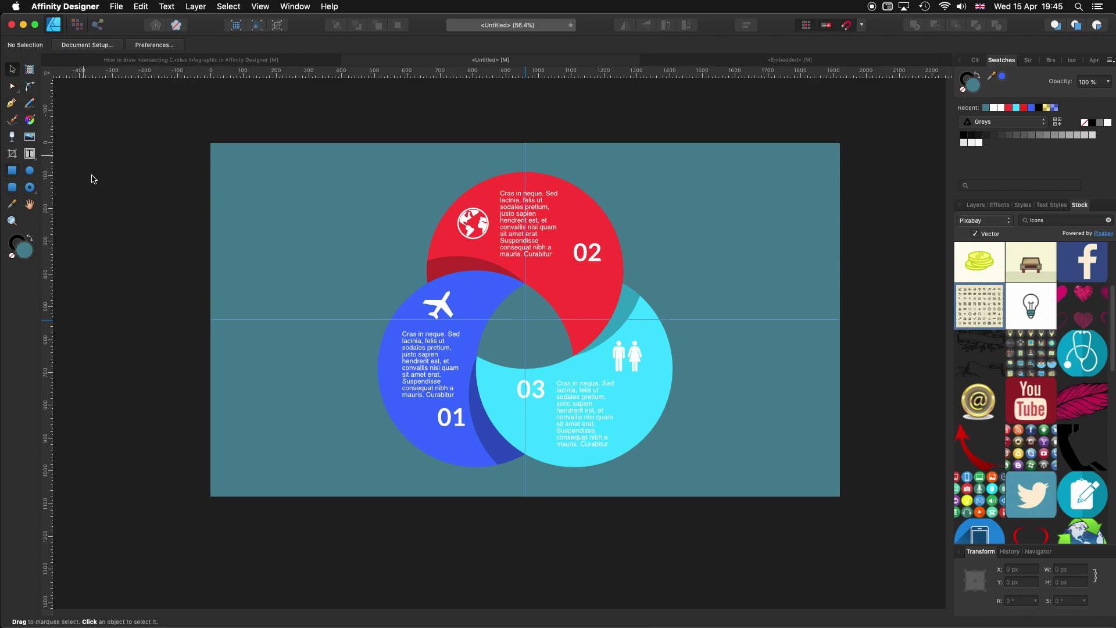
- Lock the background rectangle's layer beneath the infographic group
{"action": "left_click", "coordinate": [975, 205]}
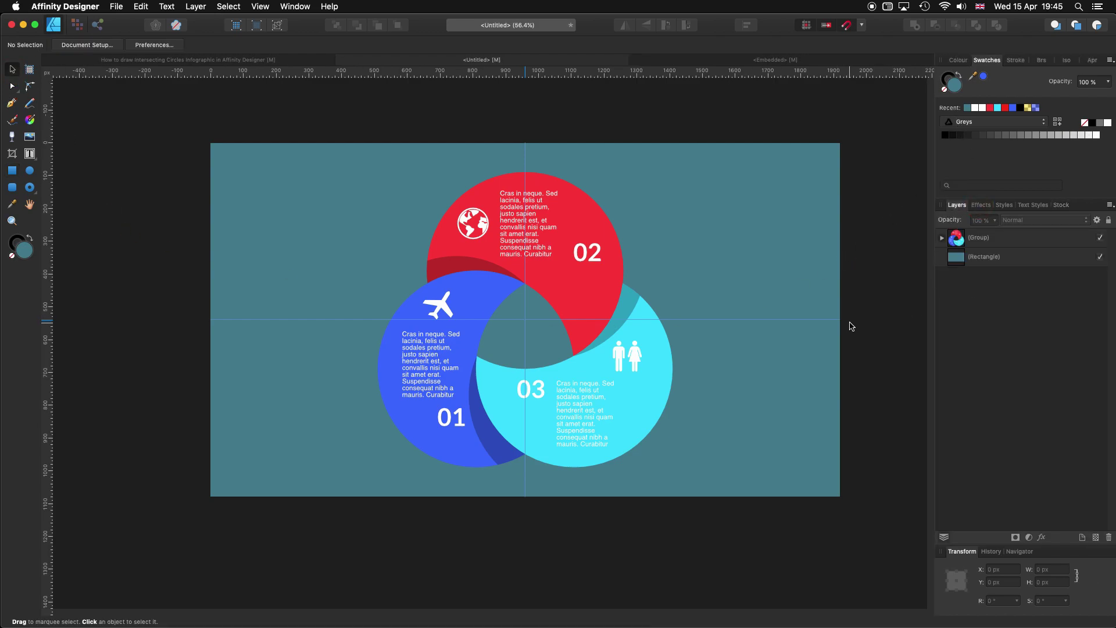
{"action": "left_click", "coordinate": [1043, 265]}
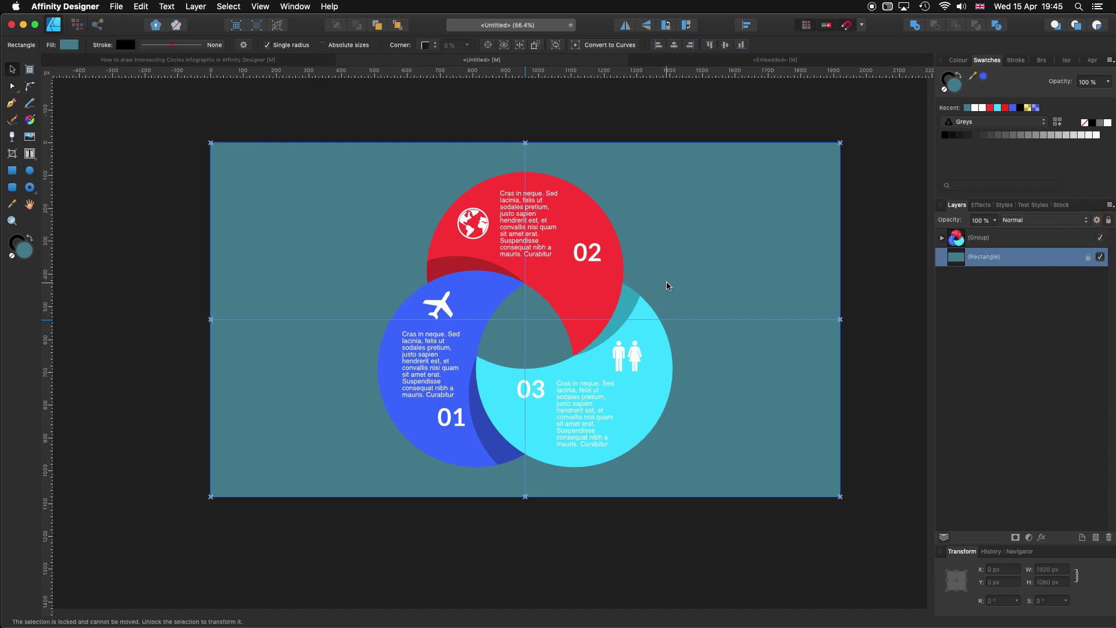
{"action": "key", "text": "super+0"}
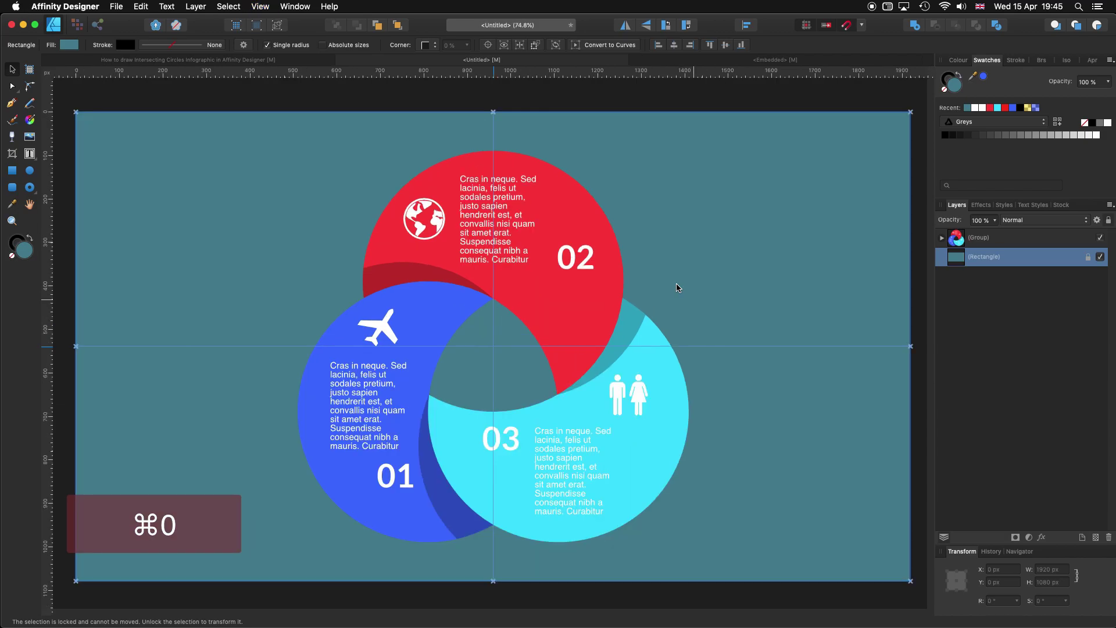